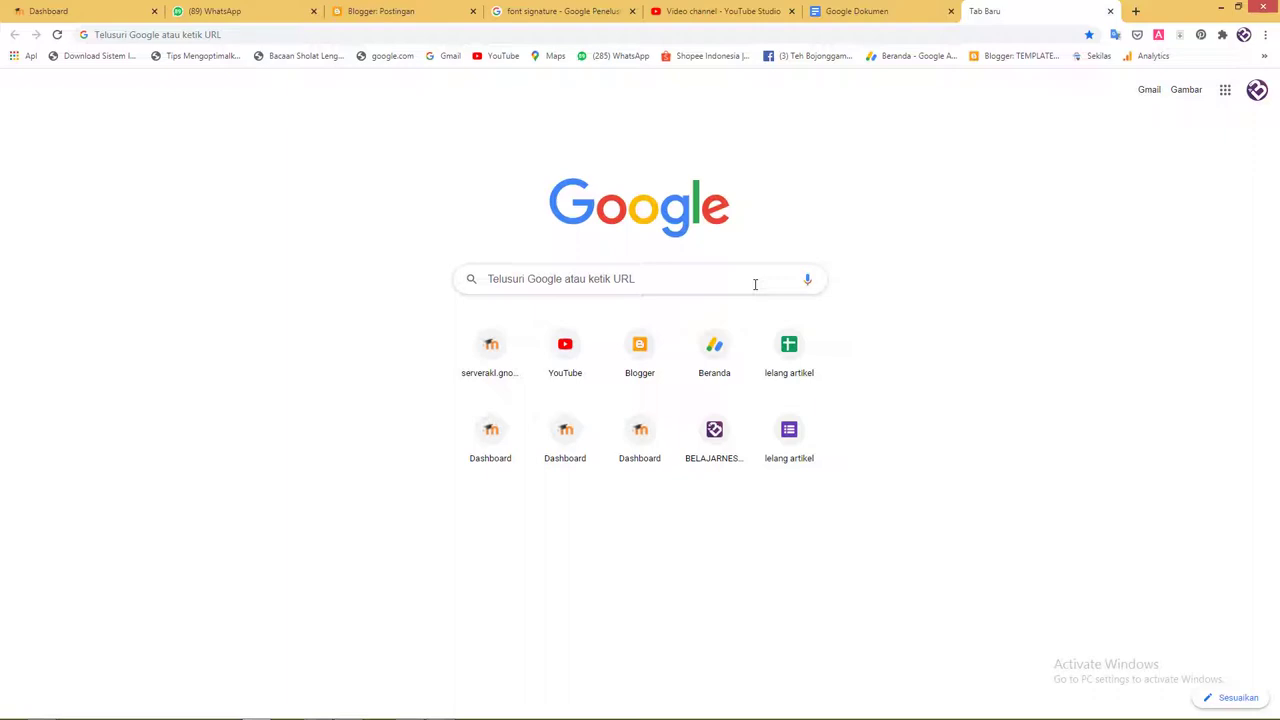
Search Google for 'google doc' to bring up the Google Docs link.
left_click(755, 284)
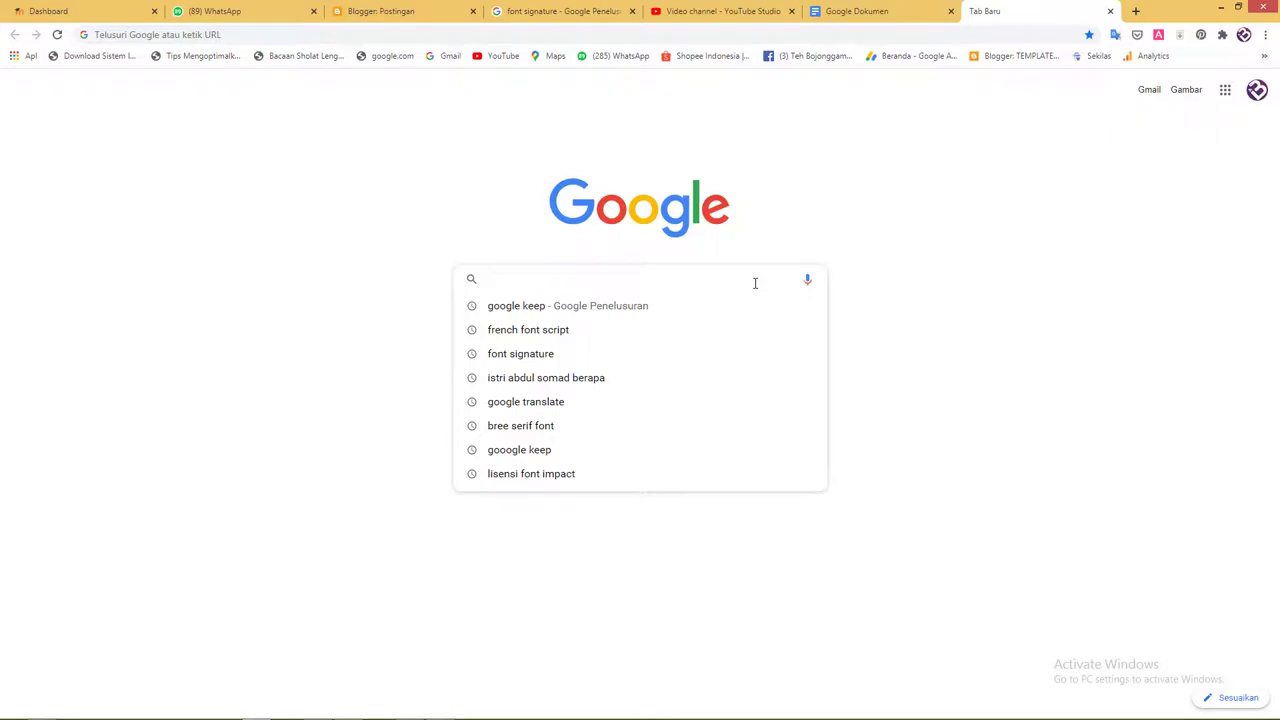
type("google ")
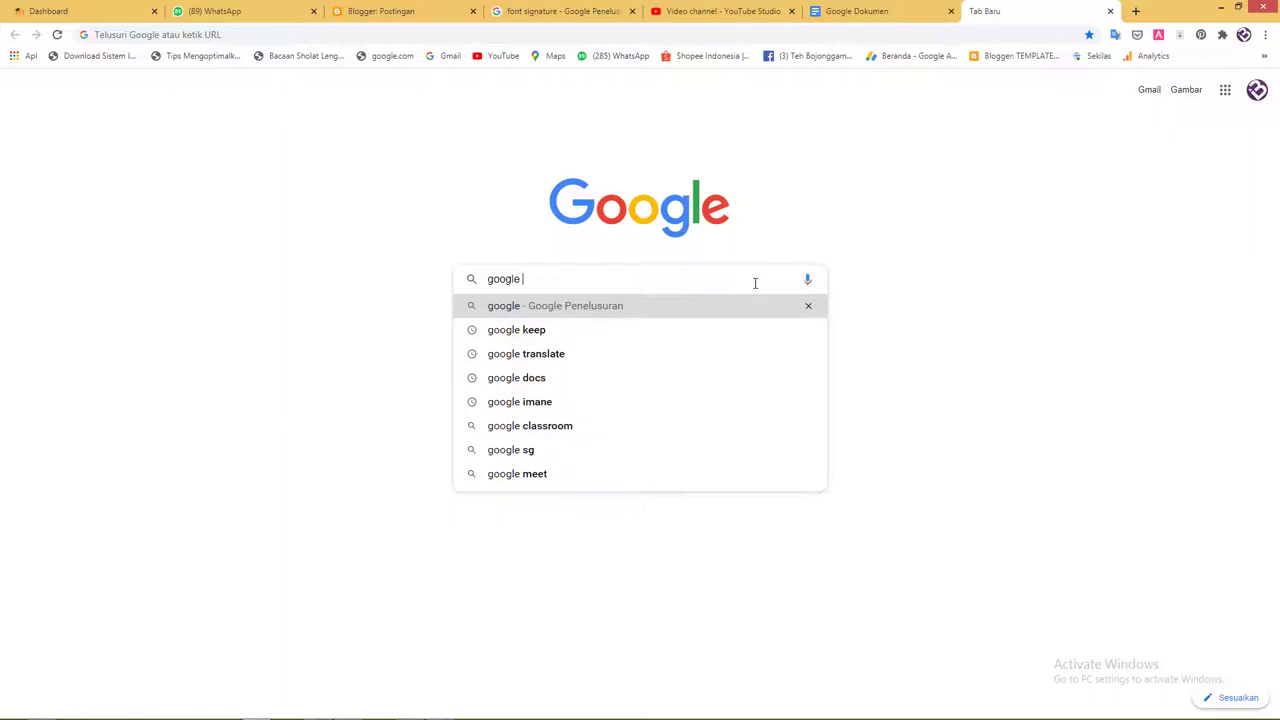
type("doc")
key("Return")
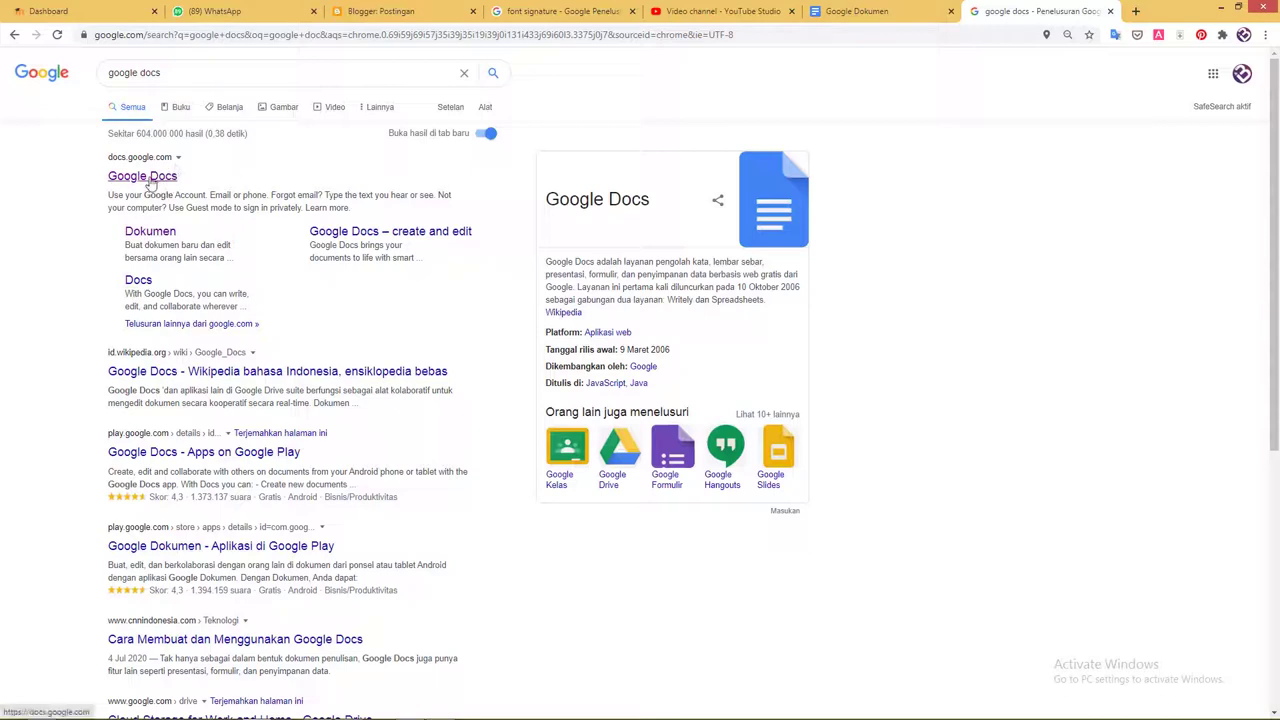
From the Google Docs home, start a blank document and title it 'Sertifikat 4'.
left_click(886, 8)
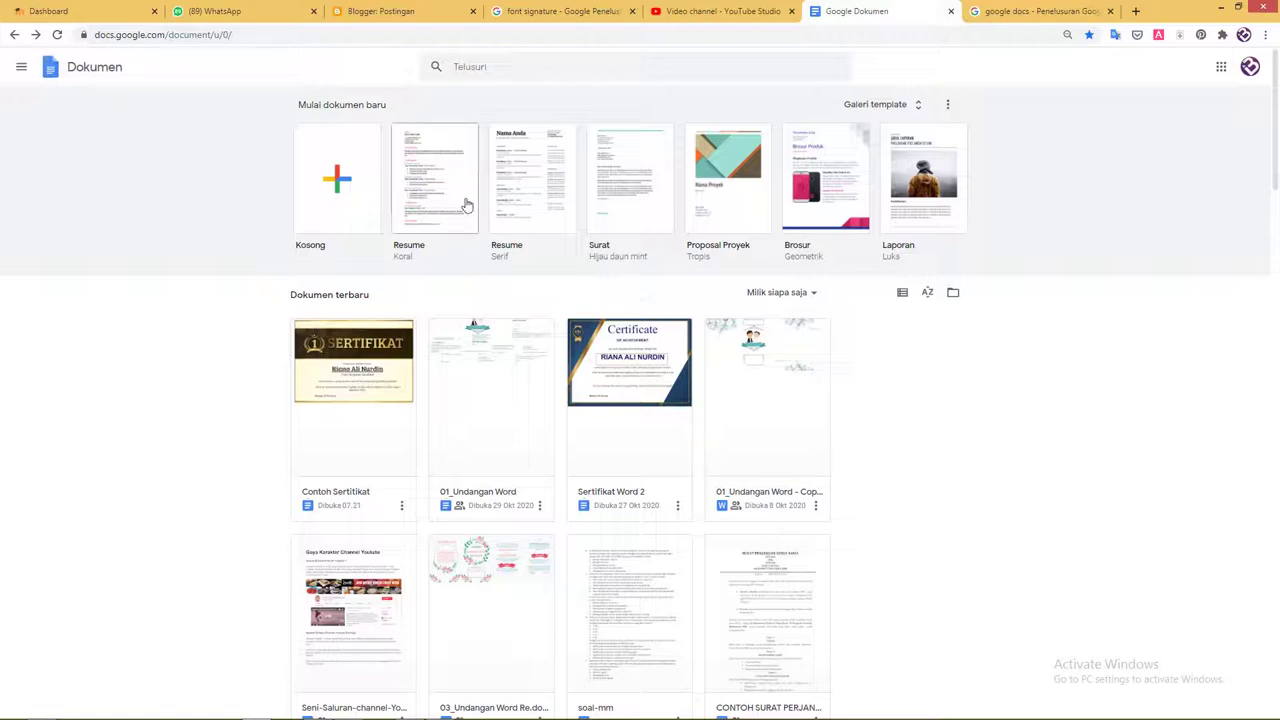
left_click(347, 179)
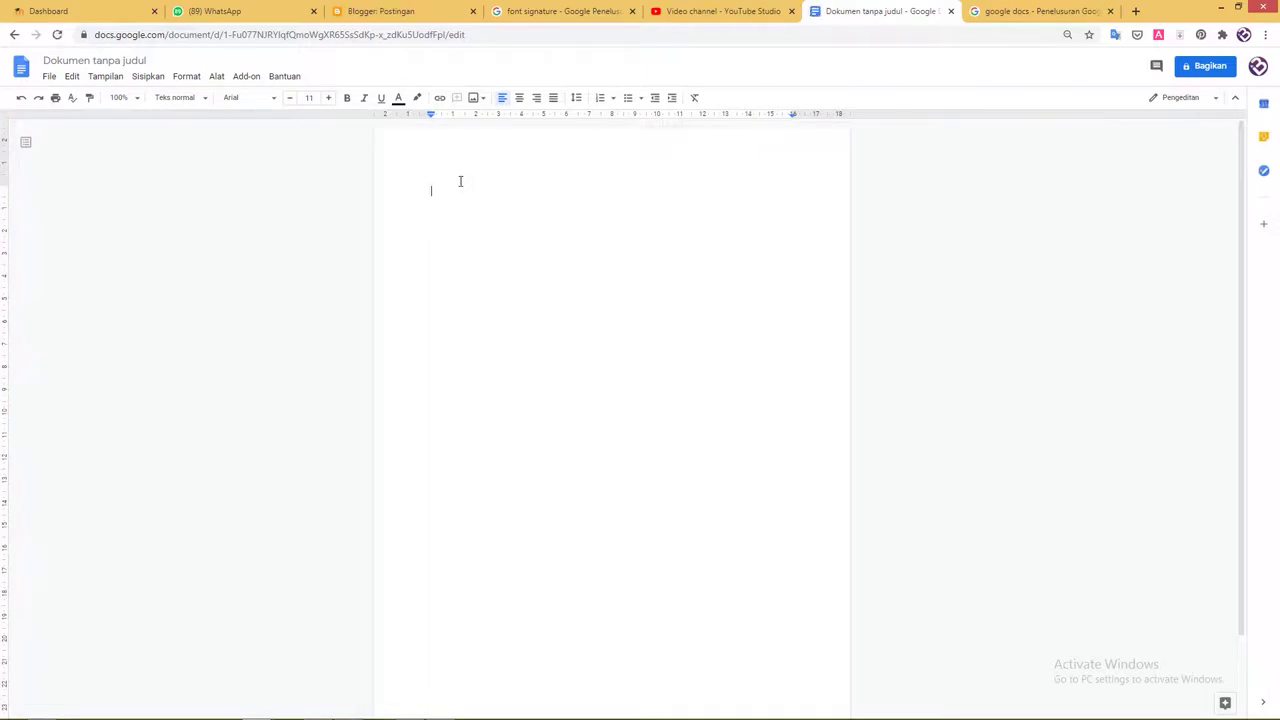
left_click(130, 62)
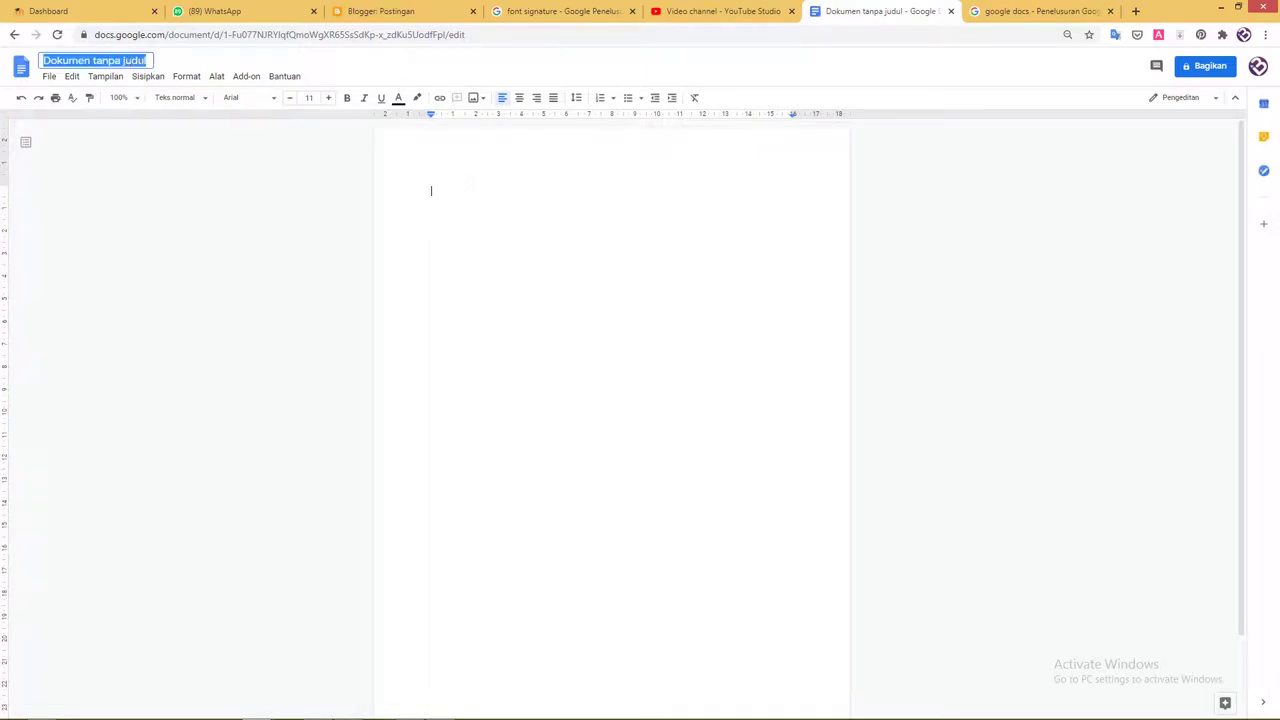
type("Se")
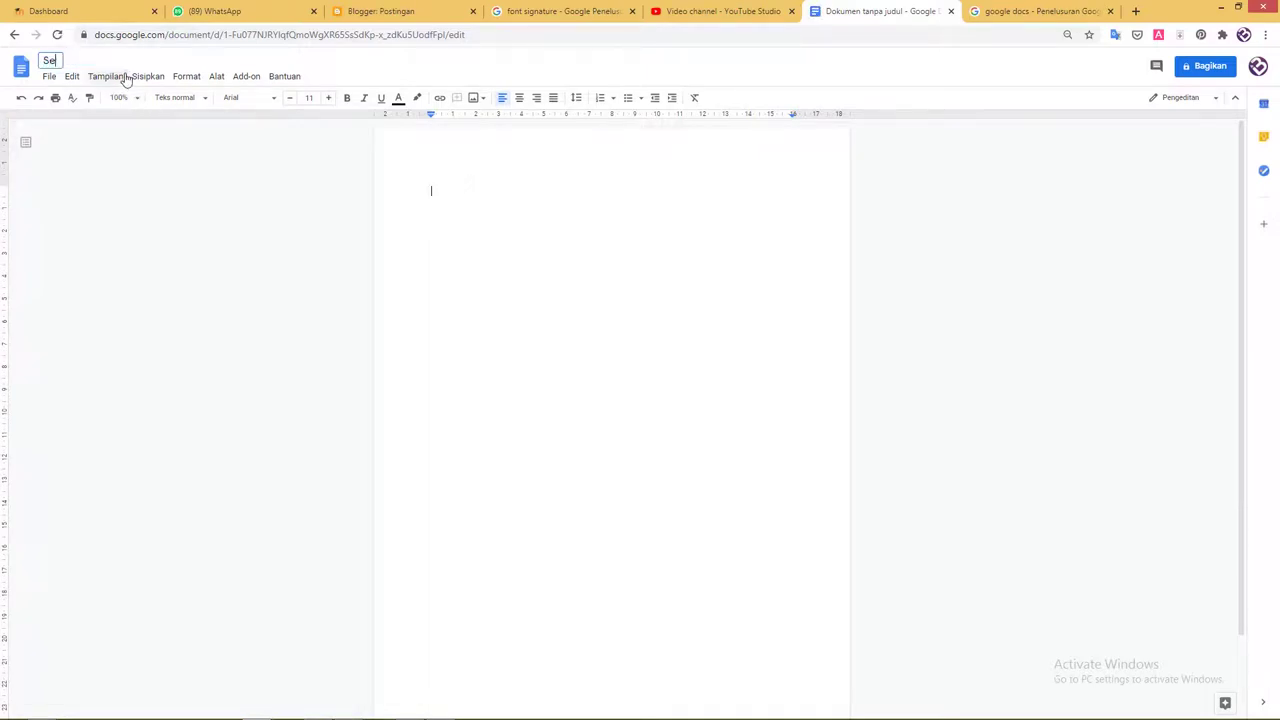
type("rtifikat")
key("BackSpace")
key("BackSpace")
key("BackSpace")
key("BackSpace")
key("BackSpace")
type("ifikat ")
type("4")
left_click(153, 179)
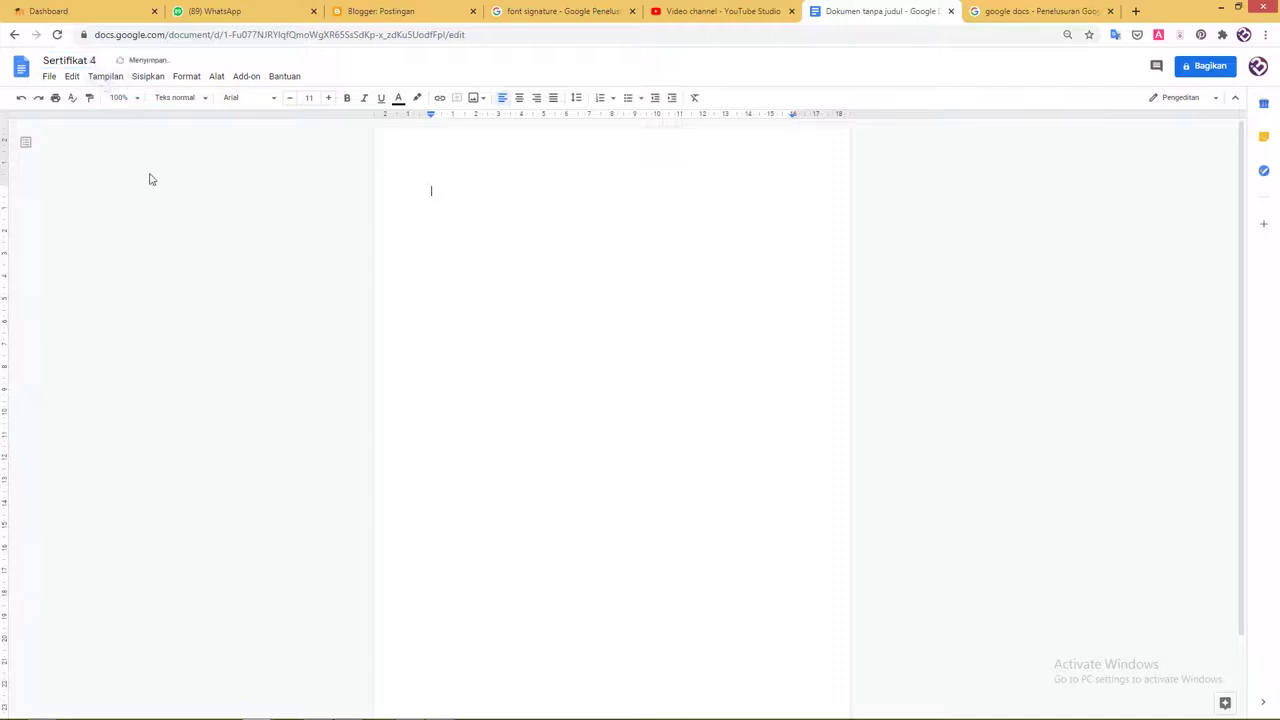
left_click(50, 80)
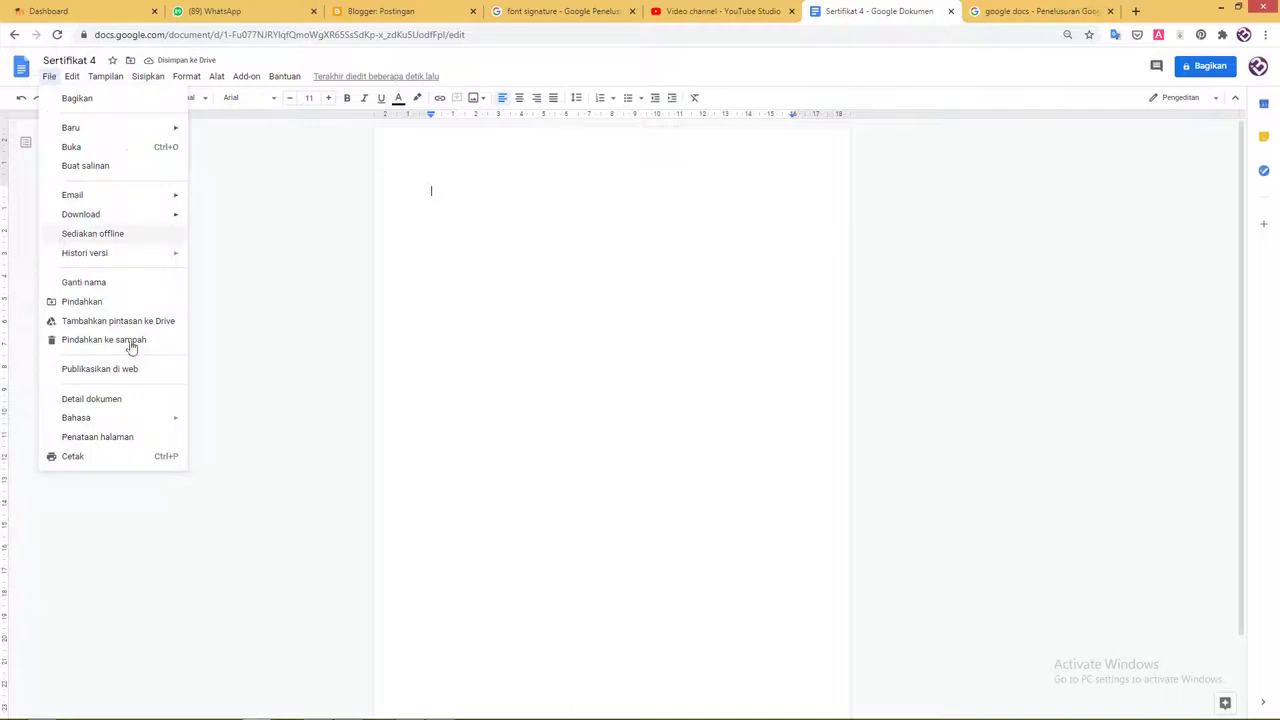
In Page setup, switch the orientation to landscape and keep A4 paper size.
left_click(157, 436)
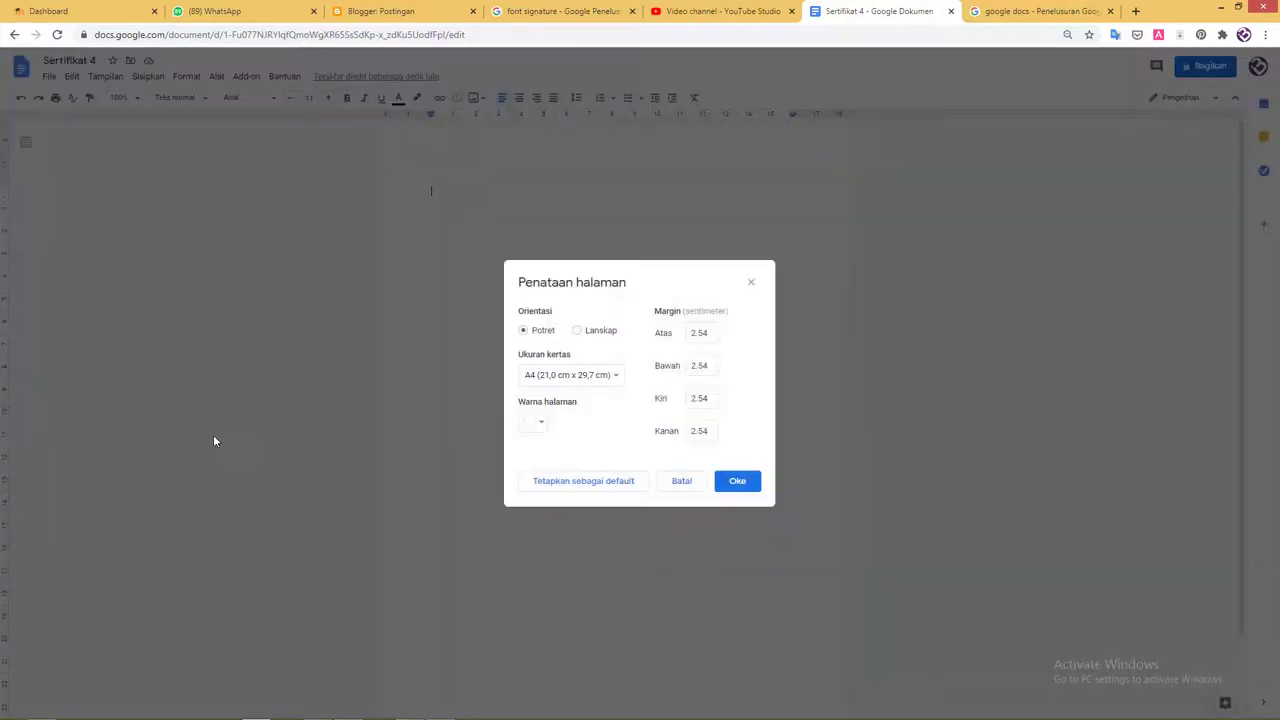
left_click_drag(663, 281, 632, 250)
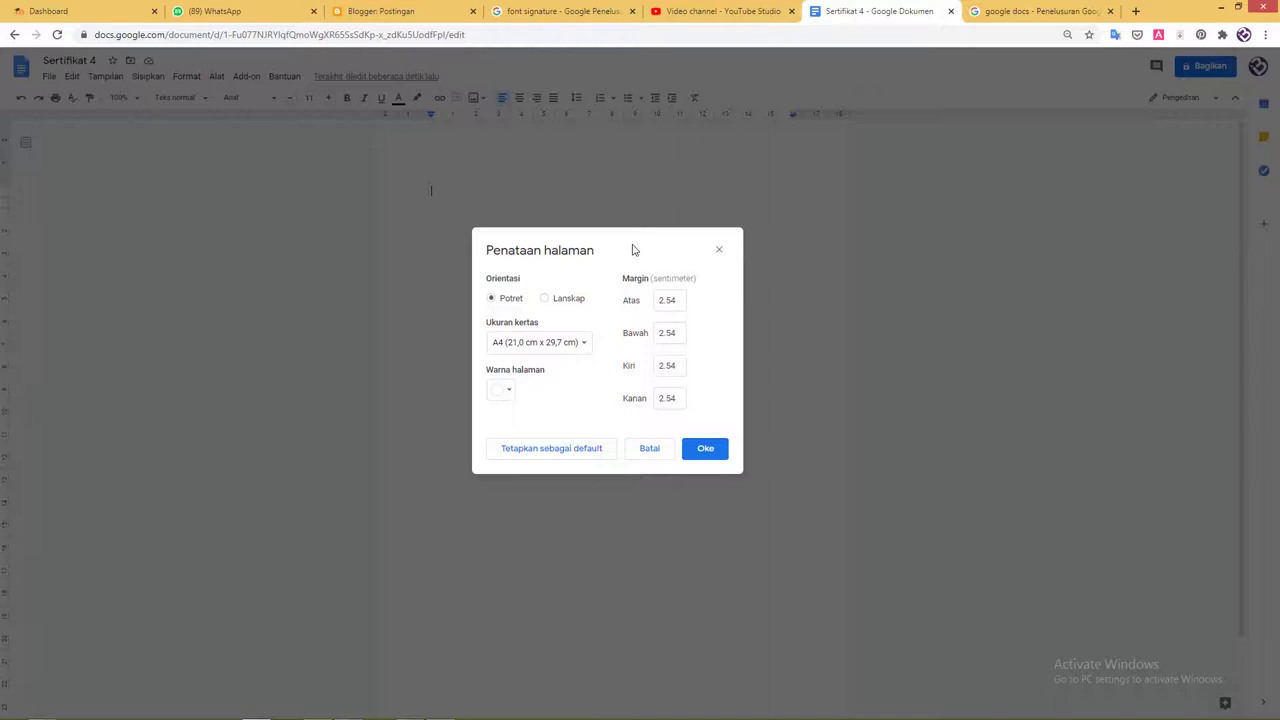
left_click_drag(632, 250, 624, 247)
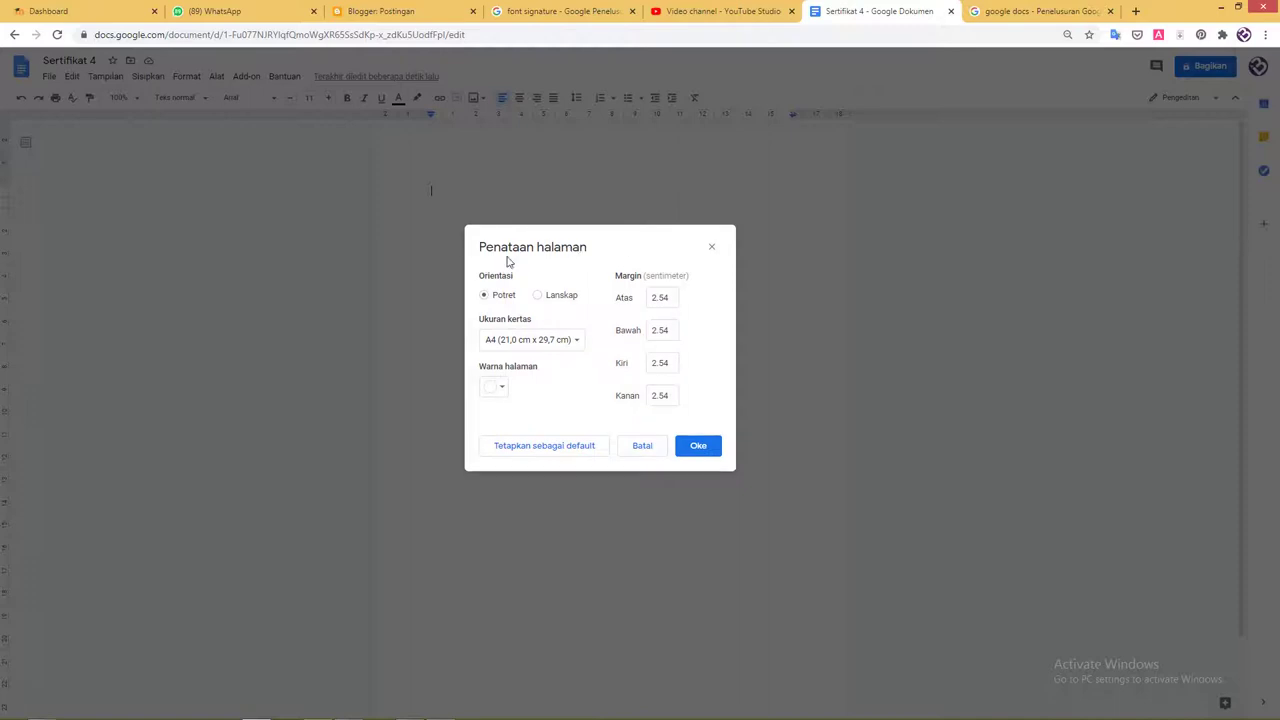
left_click(539, 295)
left_click(537, 345)
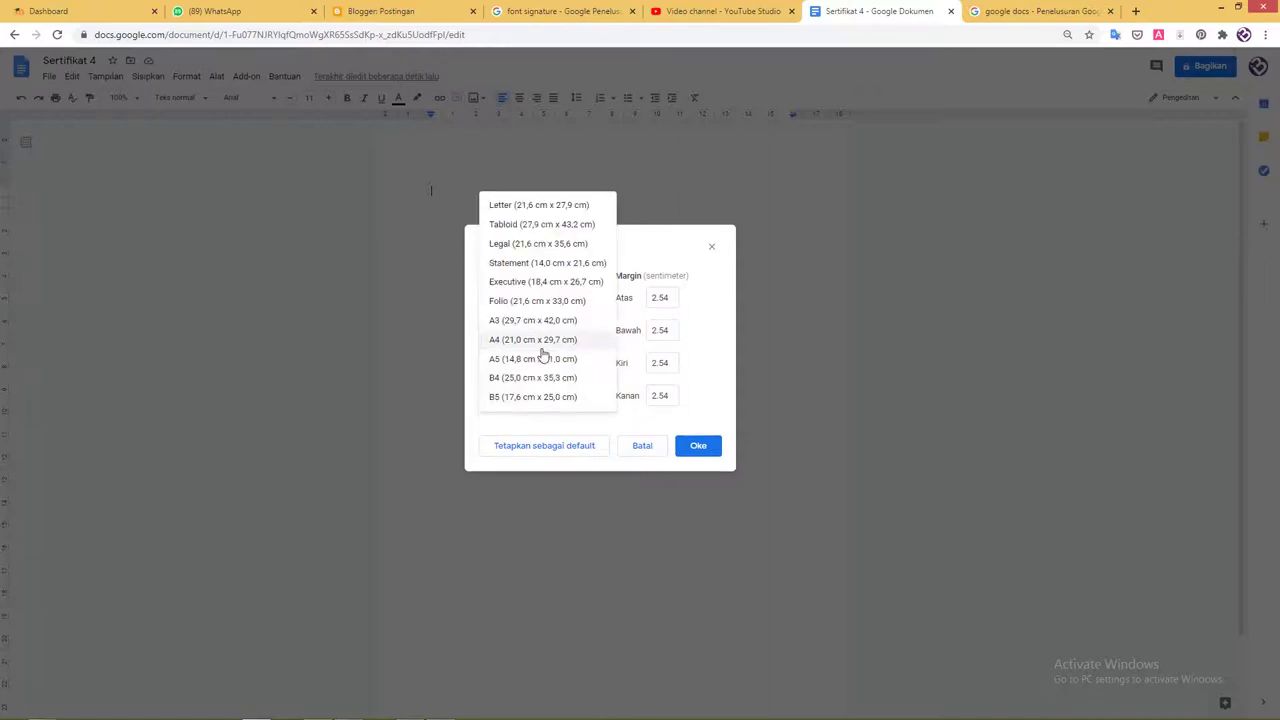
left_click(659, 259)
left_click_drag(646, 277, 700, 282)
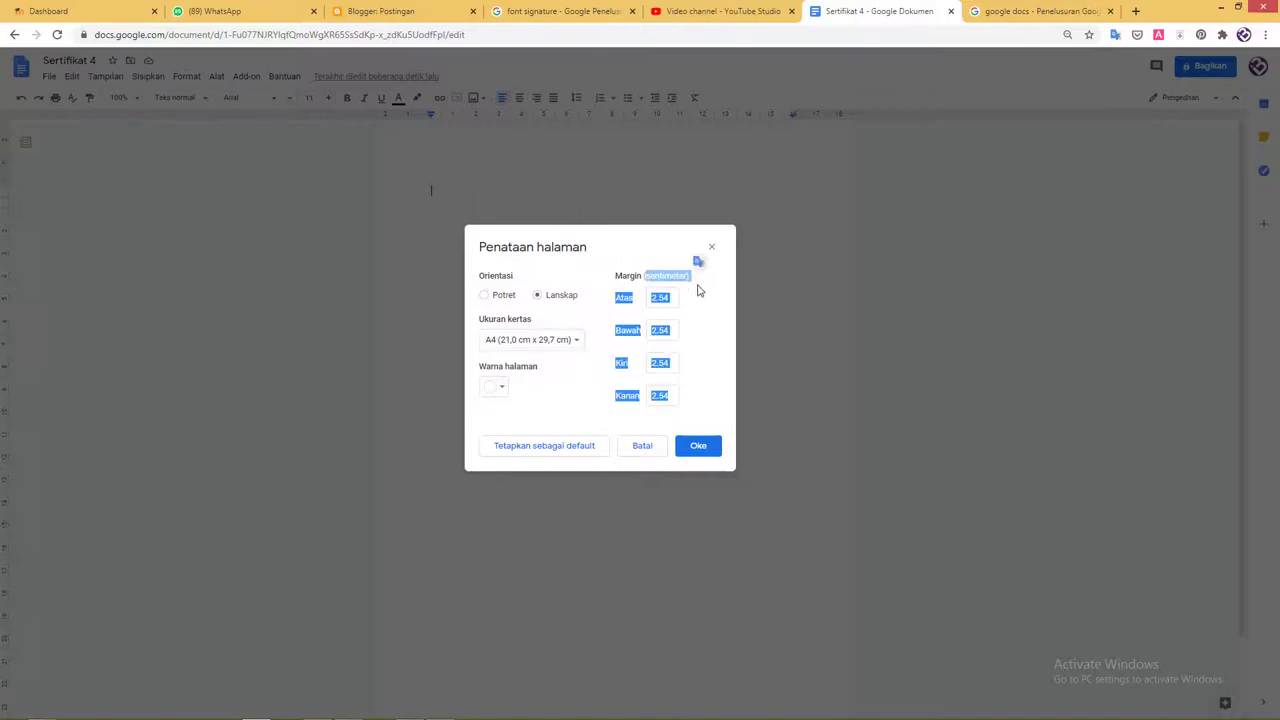
left_click(698, 290)
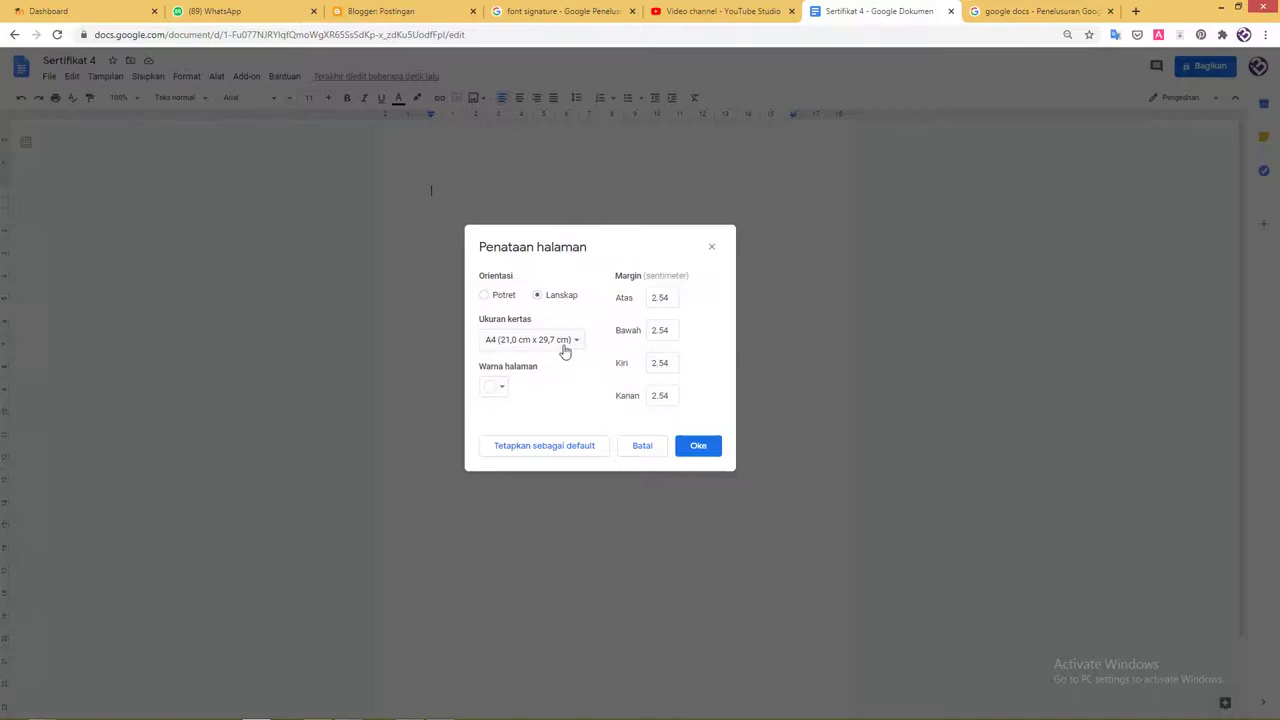
Enter 0.5 cm as the top margin and copy it into the bottom margin.
double_click(660, 297)
type("0")
type(".5")
mouse_move(670, 297)
left_mouse_down()
mouse_move(635, 297)
mouse_move(624, 397)
left_mouse_up()
right_click(659, 297)
left_click(687, 326)
type("0.5")
type("0.5")
type("0.5")
Apply the landscape A4 page with 0.5 cm margins and bring up the image insertion options.
left_click(717, 452)
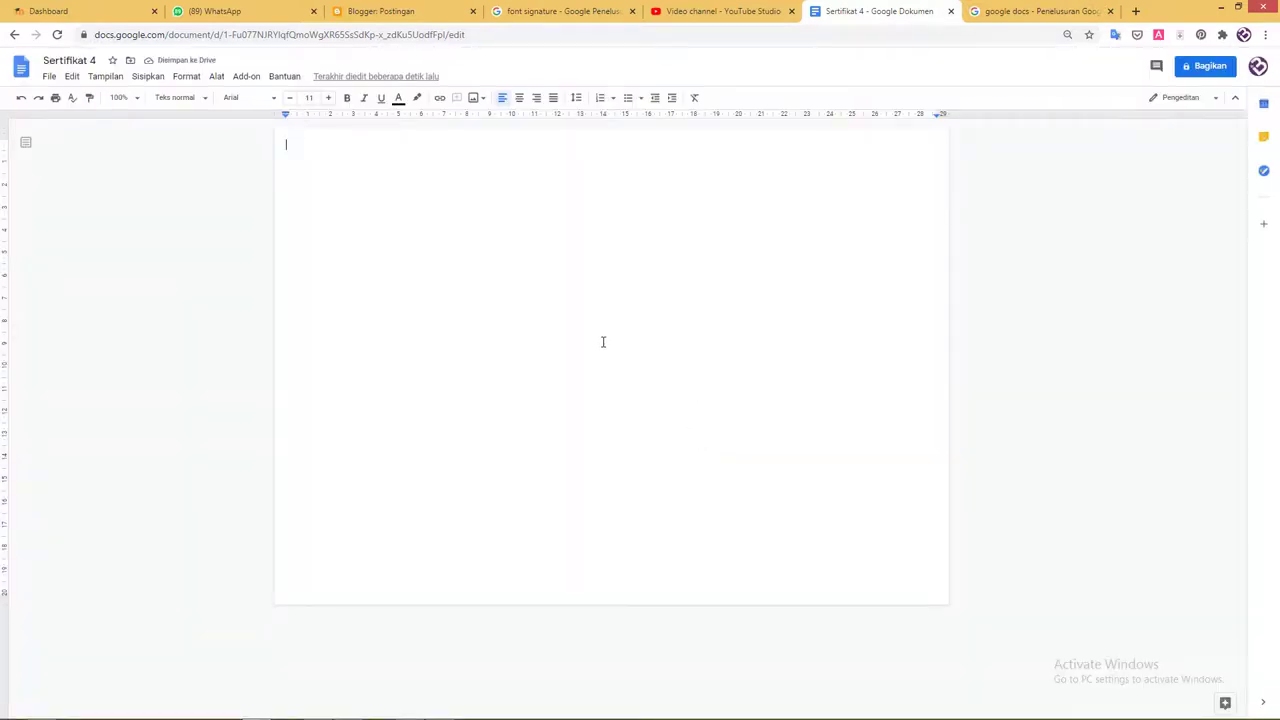
key("ctrl+minus")
key("ctrl+plus")
key("ctrl+plus")
key("ctrl+plus")
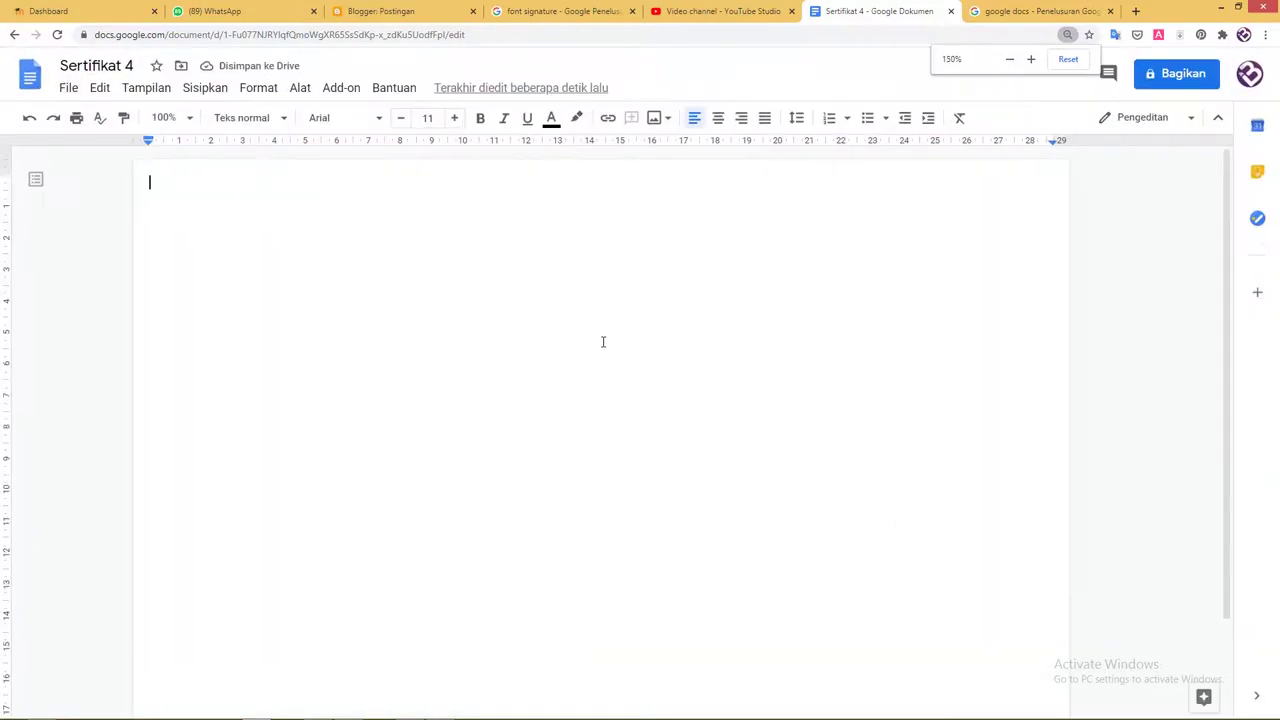
key("ctrl+plus")
key("ctrl+plus")
key("ctrl+plus")
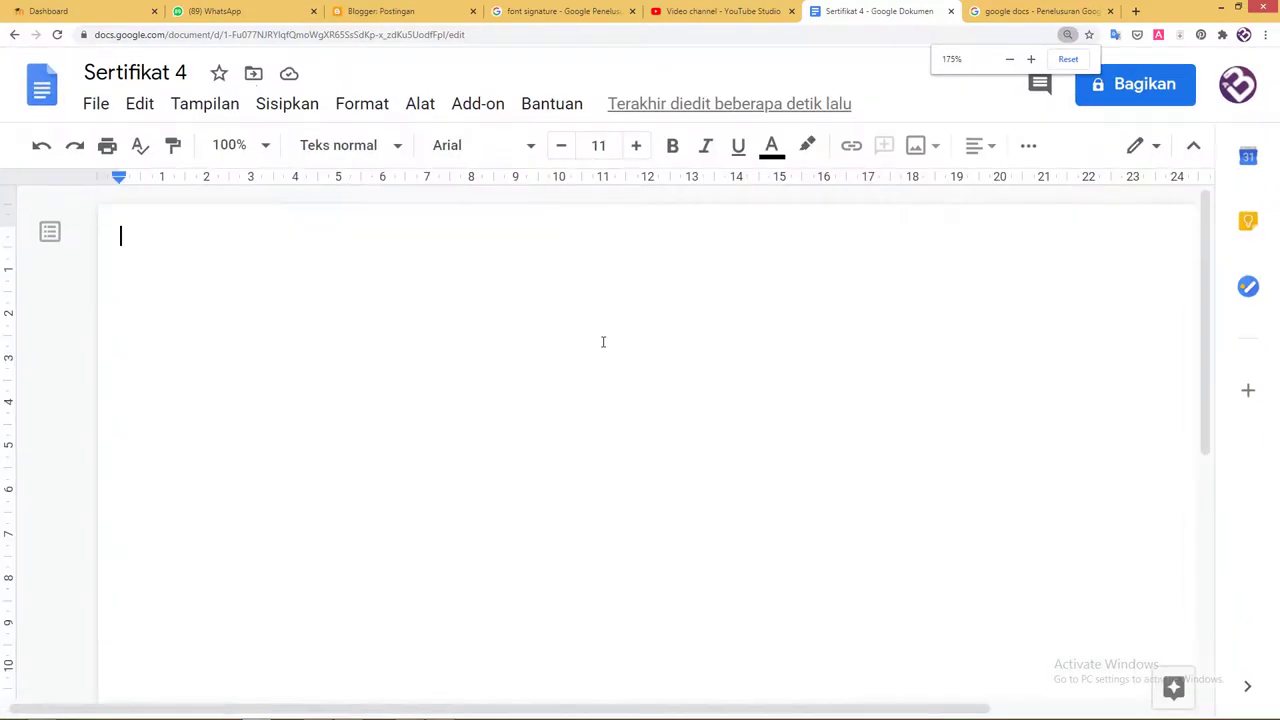
key("ctrl+minus")
key("ctrl+minus")
key("ctrl+minus")
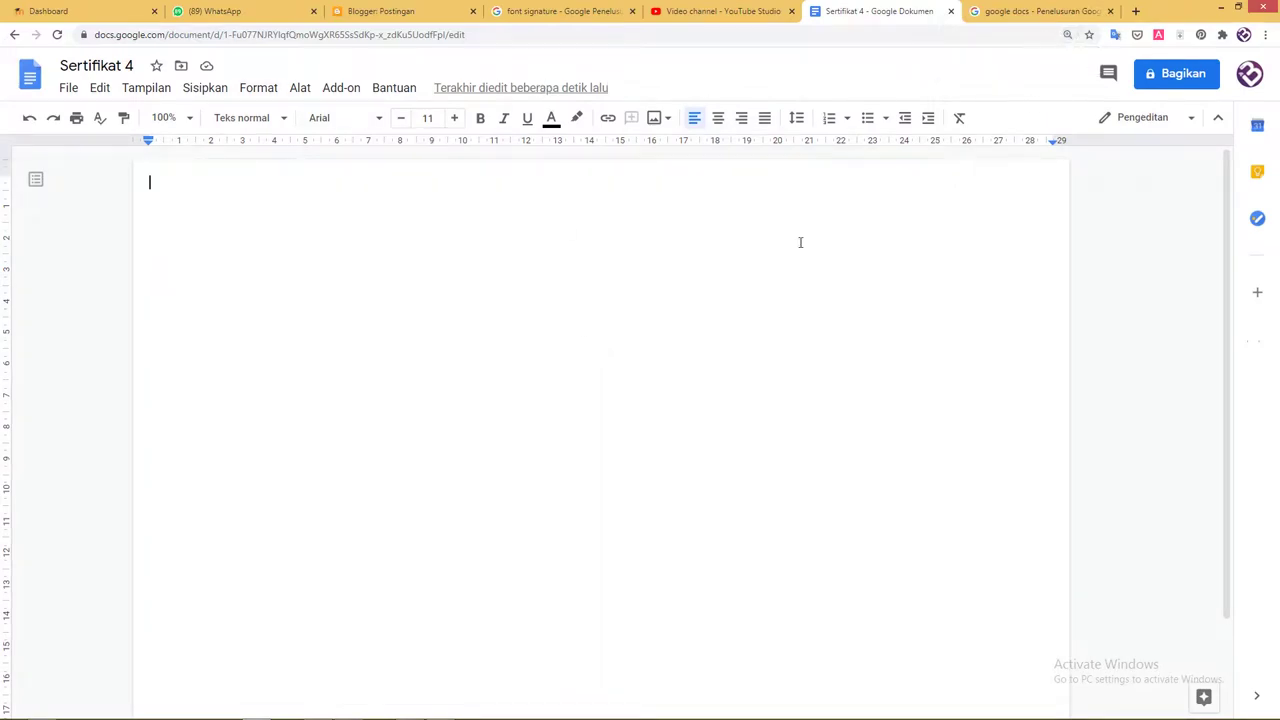
key("ctrl+plus")
key("ctrl+plus")
key("ctrl+plus")
key("ctrl+plus")
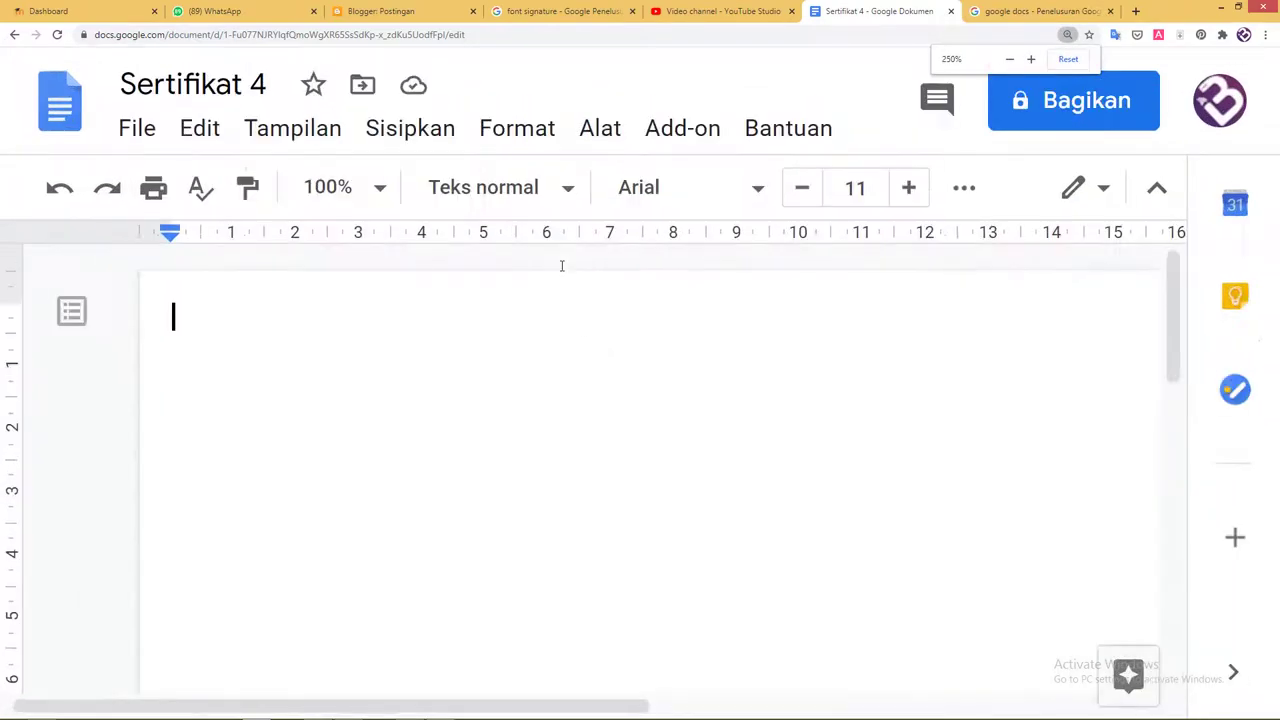
key("ctrl+minus")
key("ctrl+minus")
key("ctrl+minus")
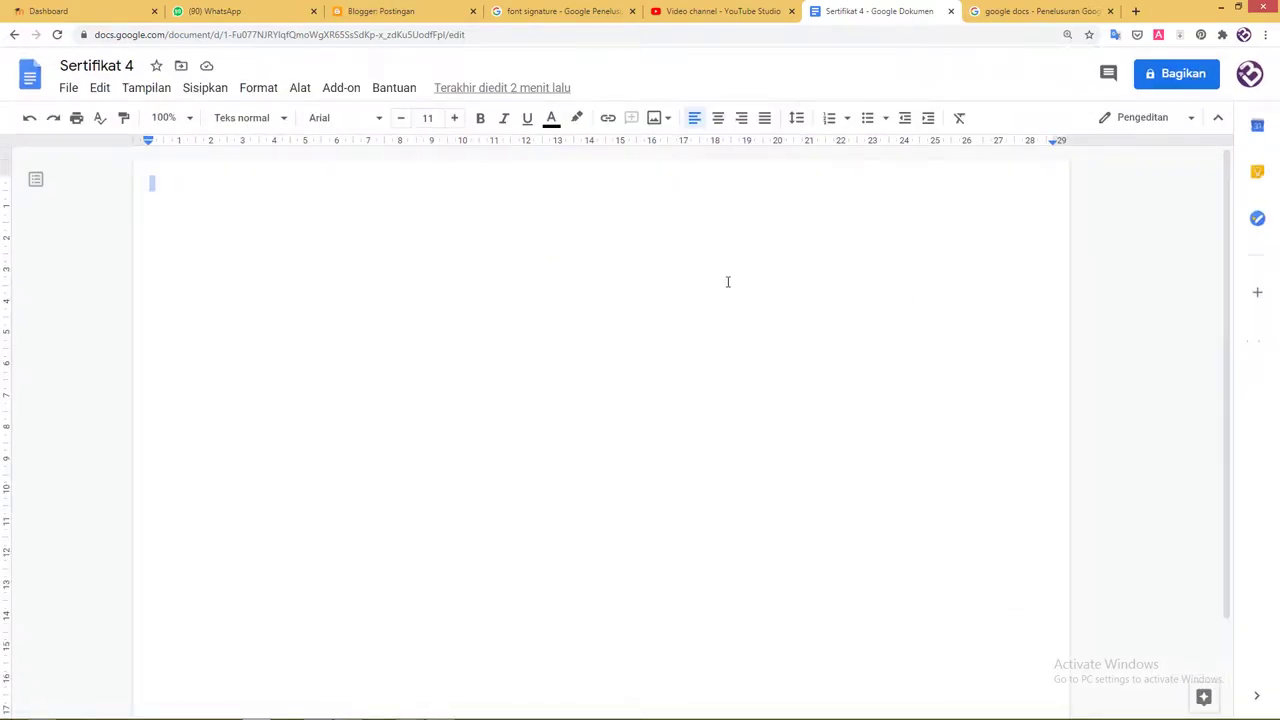
left_click(434, 240)
left_click(668, 120)
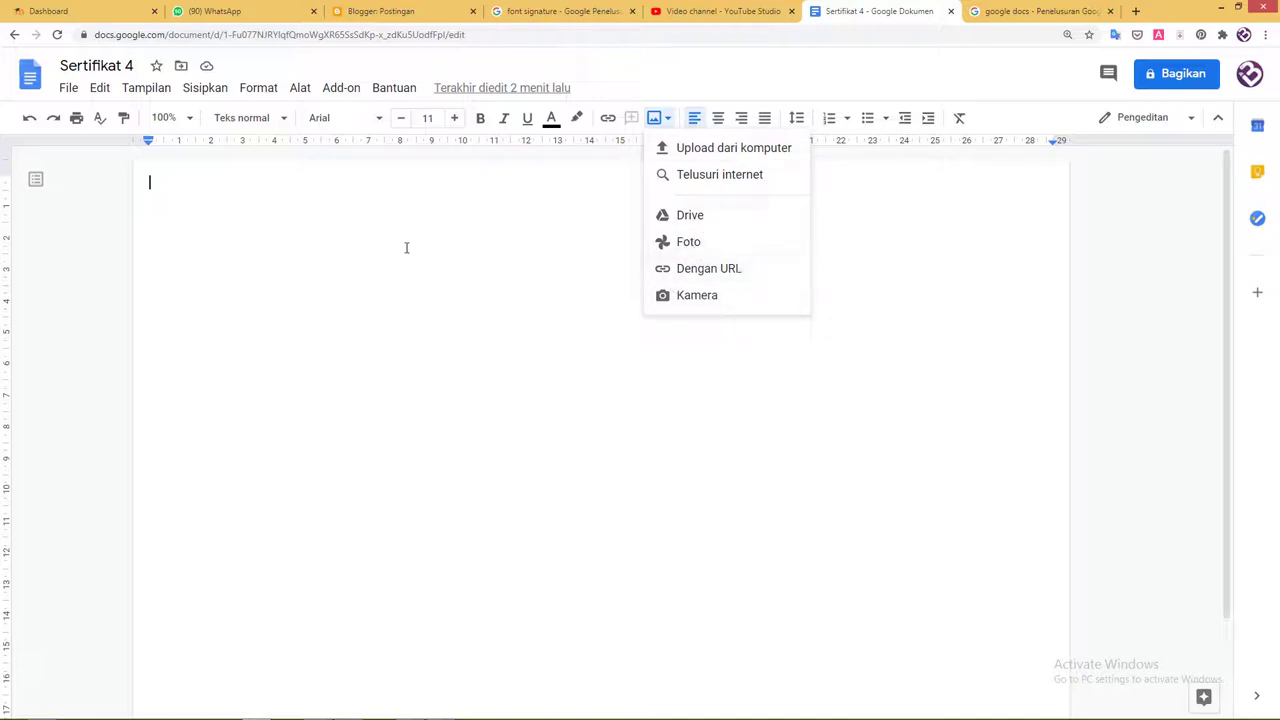
Insert a new drawing into the document from the Insert menu.
left_click(261, 189)
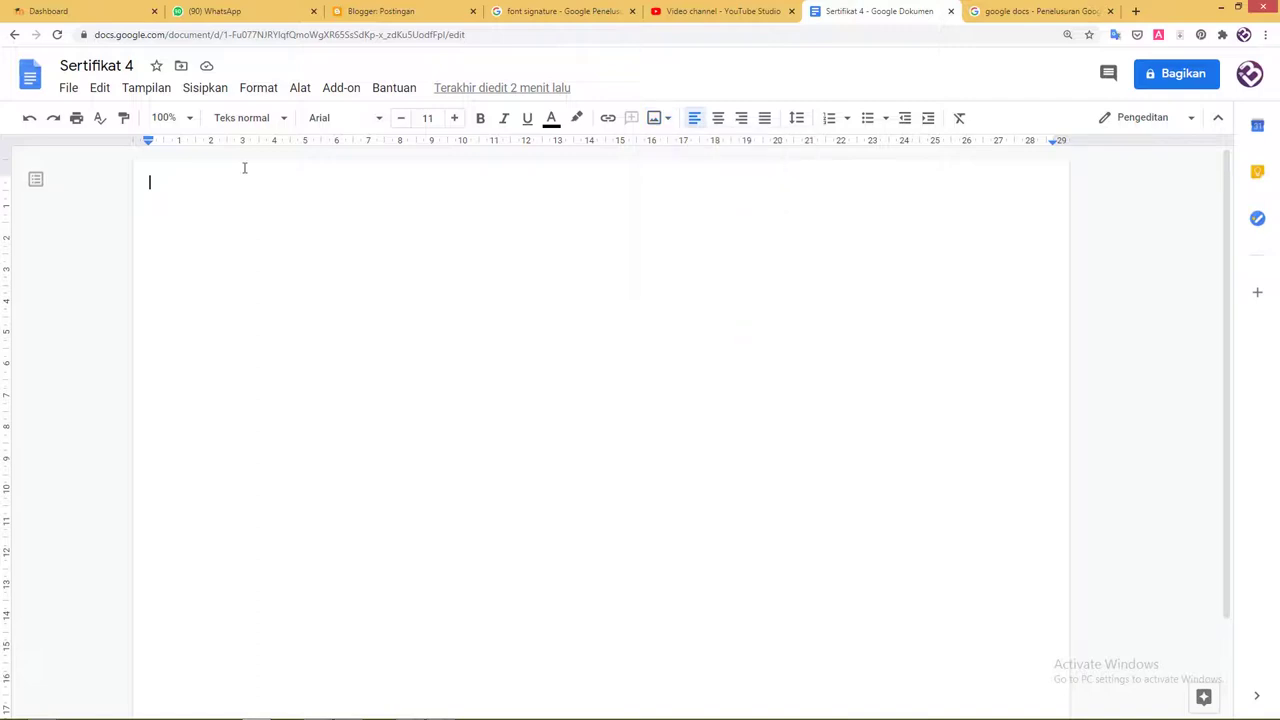
left_click(199, 89)
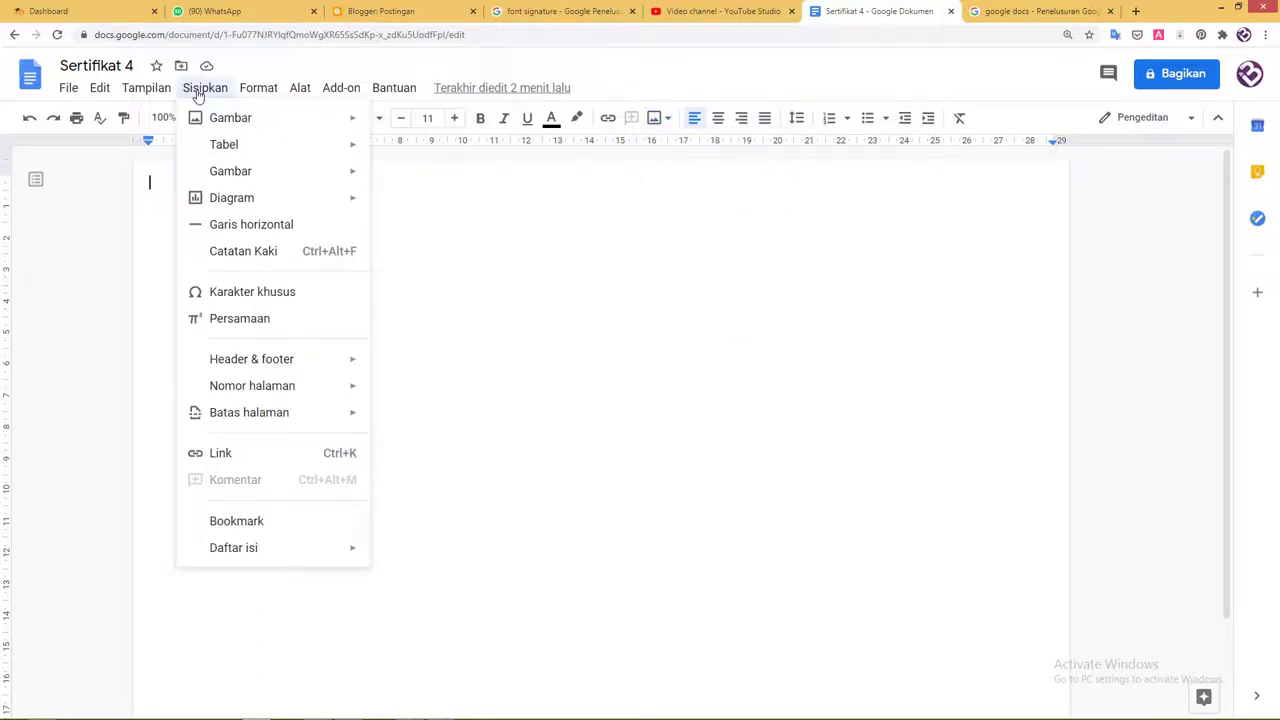
mouse_move(251, 173)
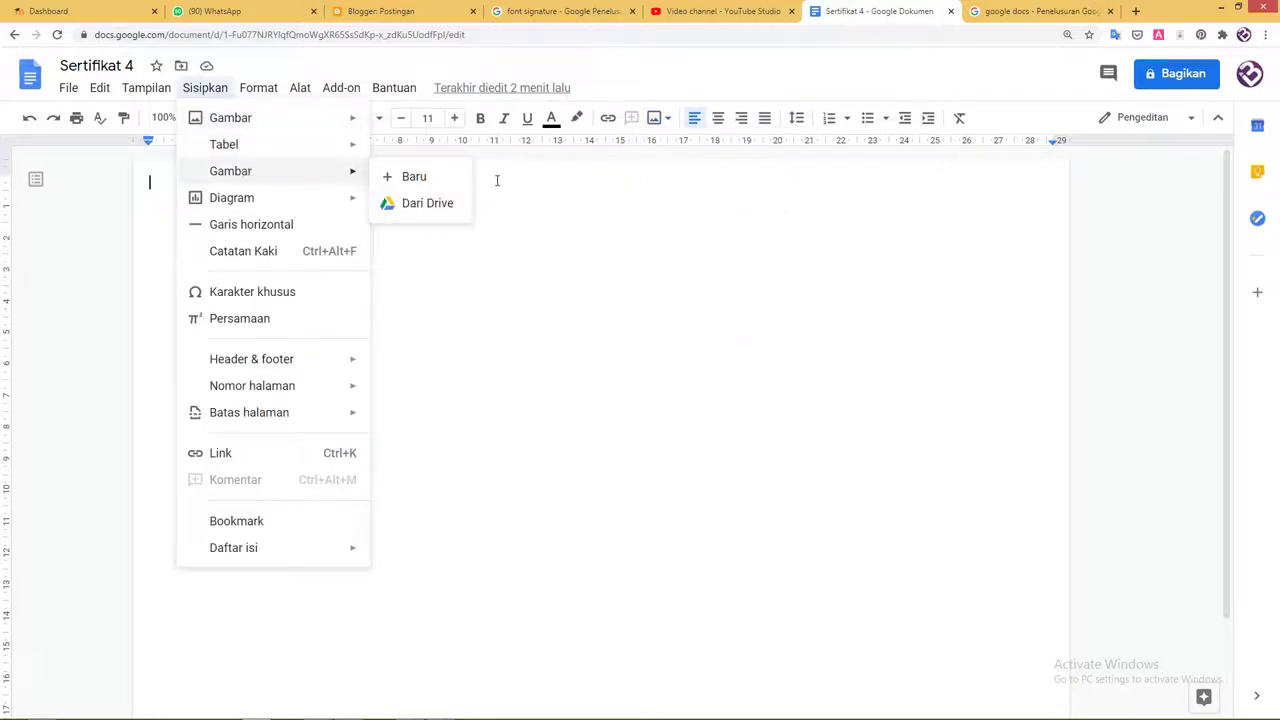
left_click(421, 186)
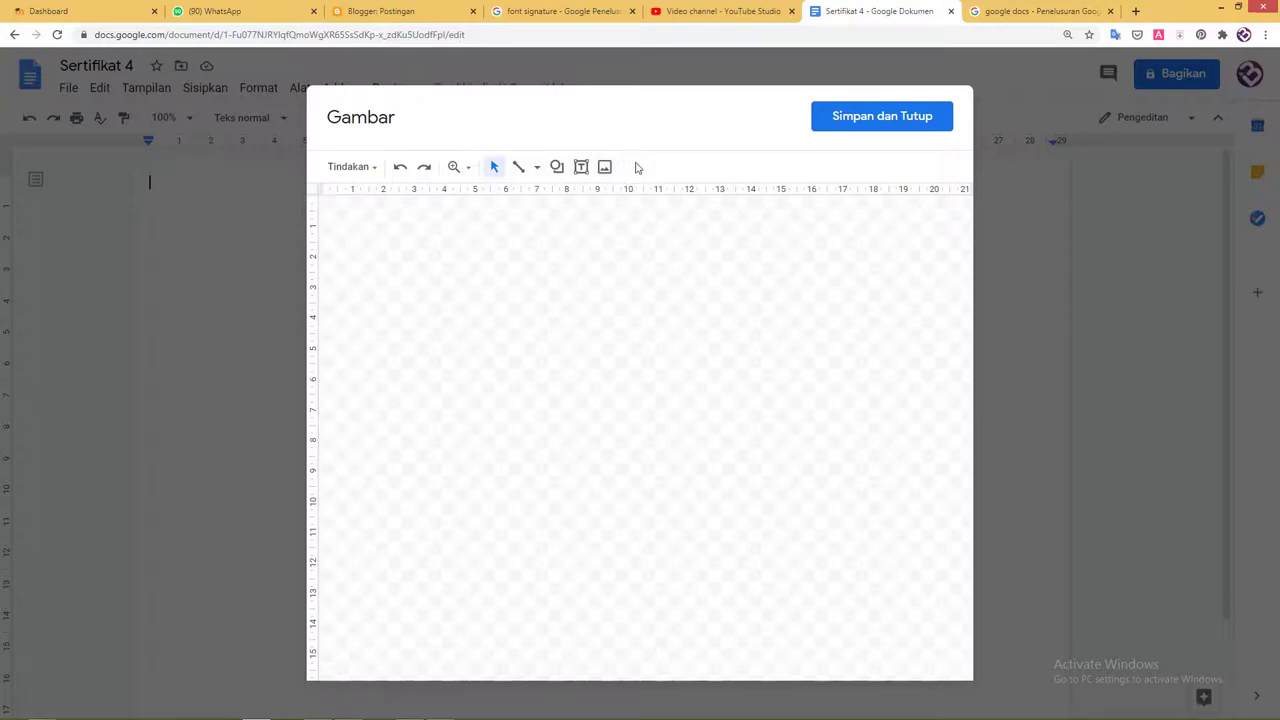
Upload 'Sertifikat 4 CDR Upload' from Pictures as the drawing's certificate background.
left_click(604, 168)
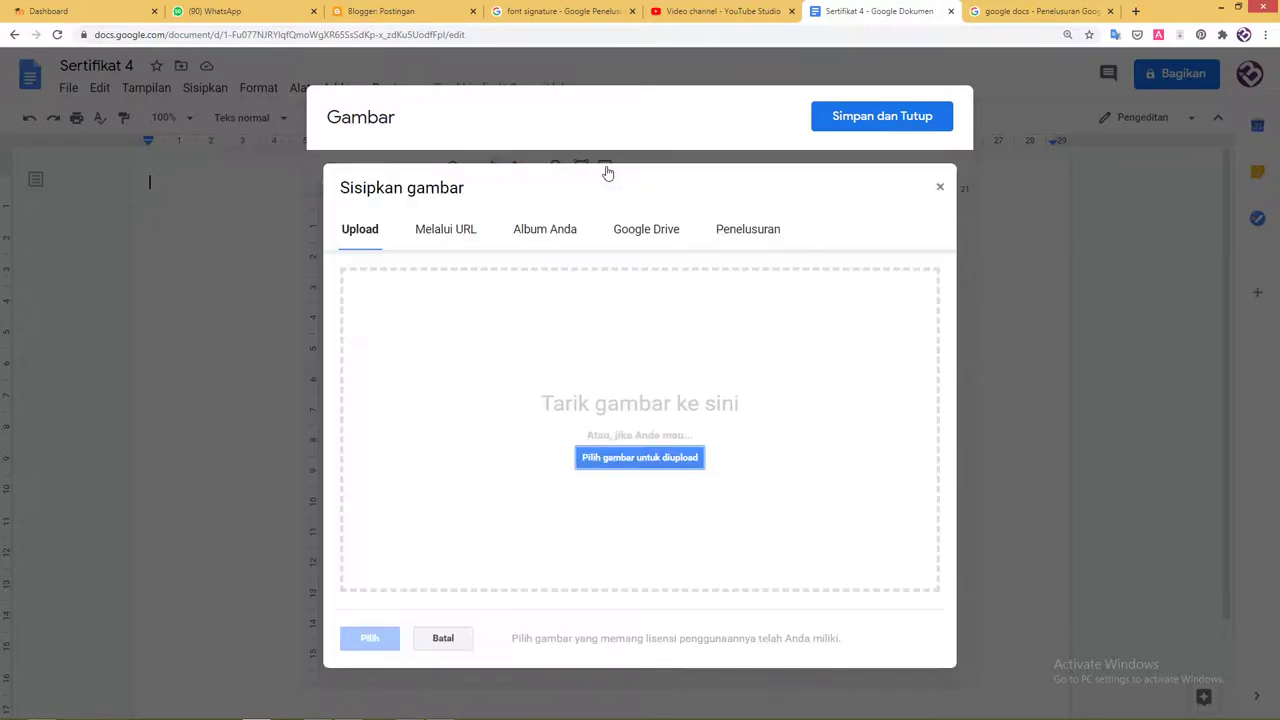
left_click(619, 457)
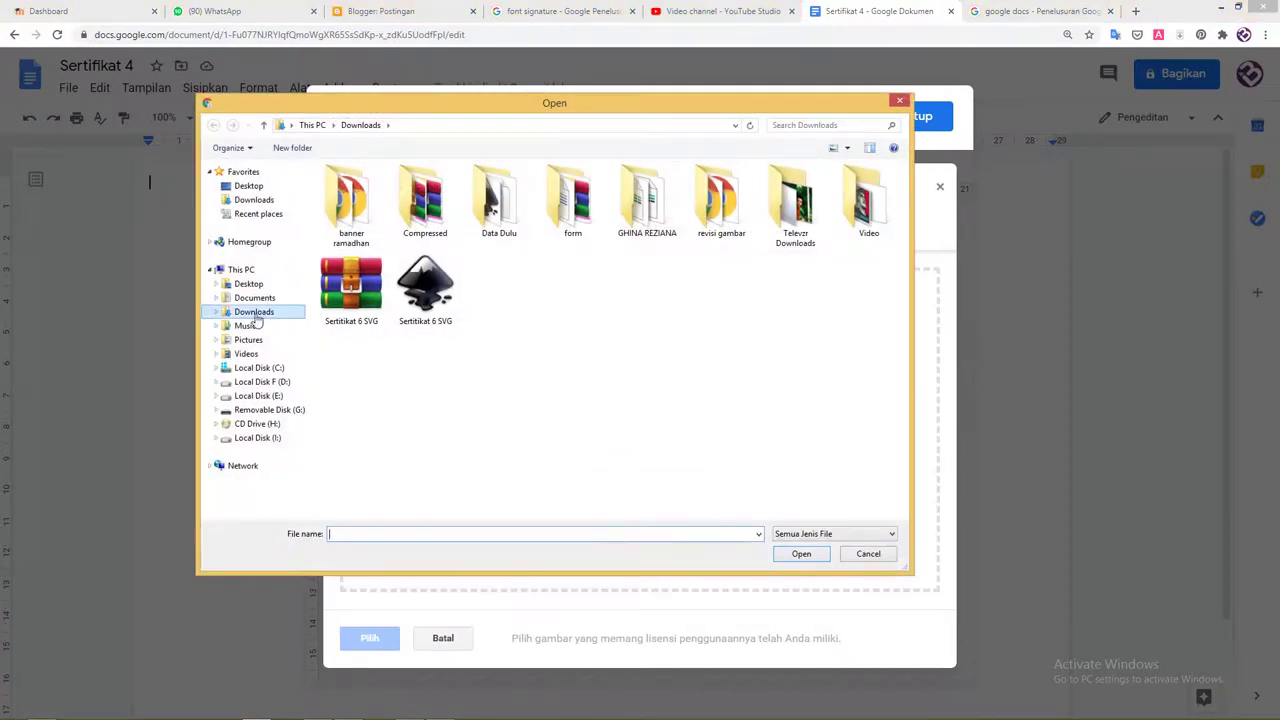
left_click(250, 340)
left_click(430, 230)
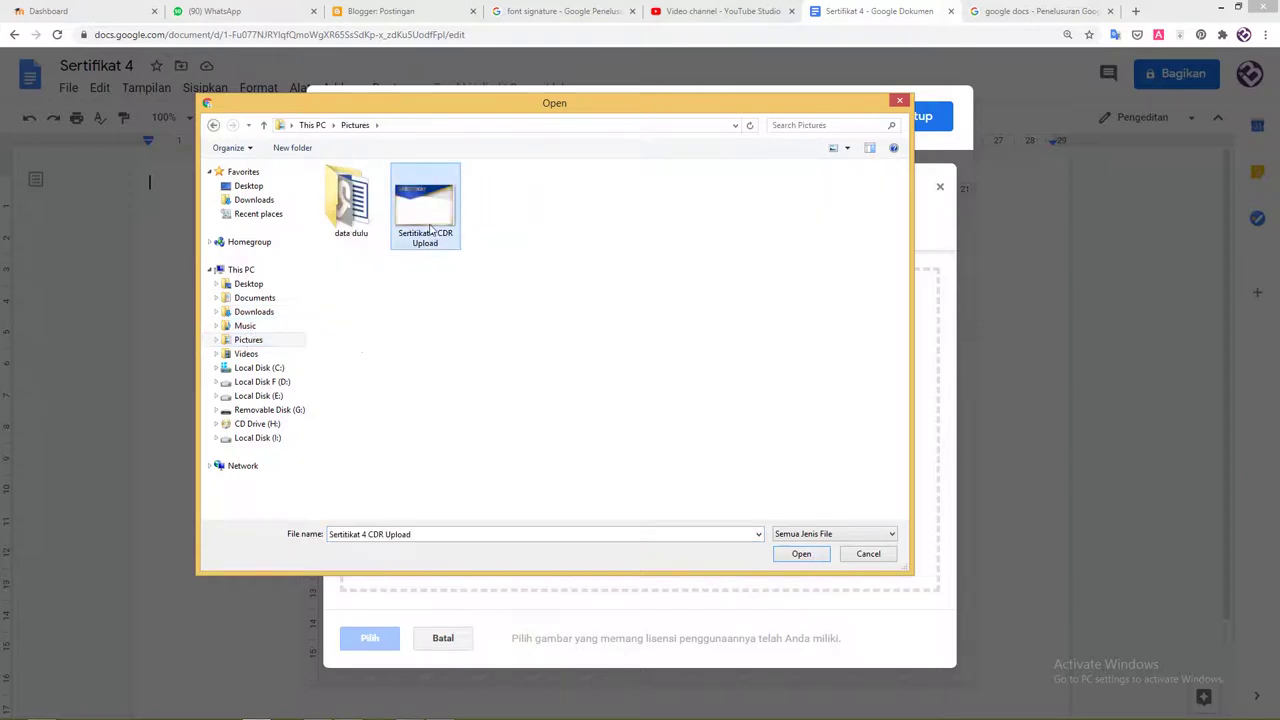
left_click_drag(501, 109, 521, 101)
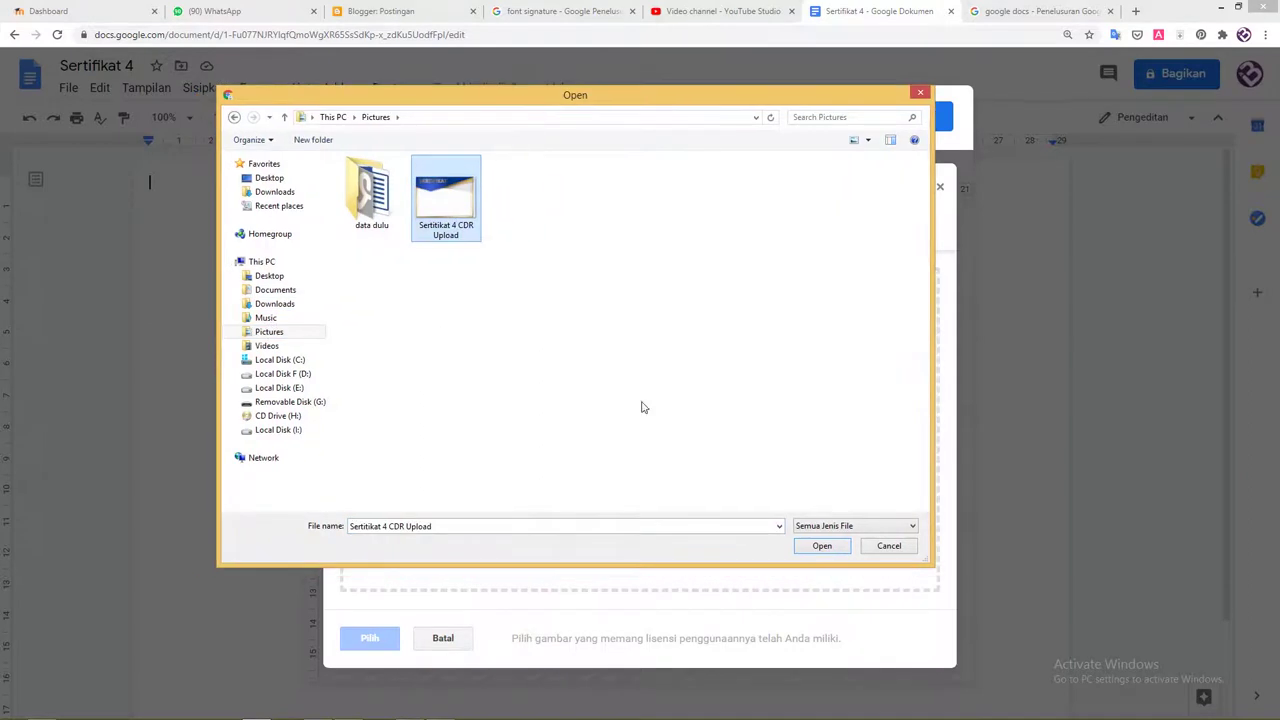
left_click(820, 546)
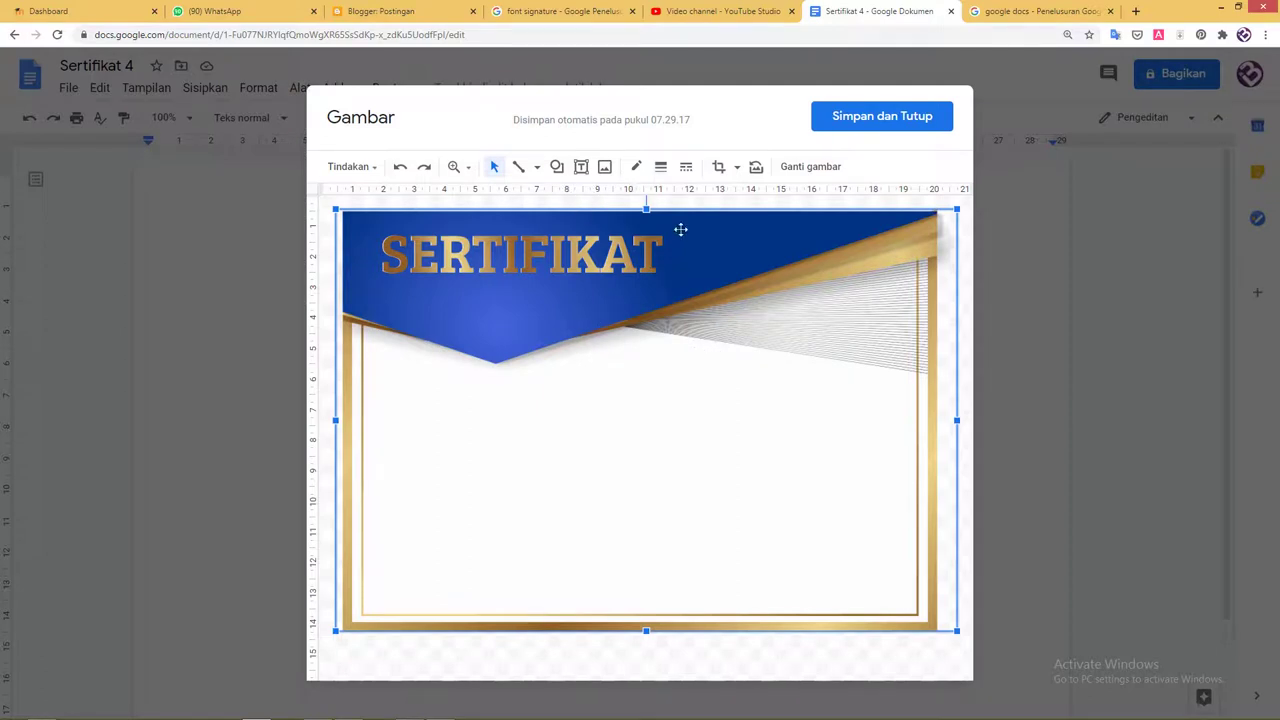
Draw a text box over the certificate's white area and select the wording in Notepad.
left_click(581, 167)
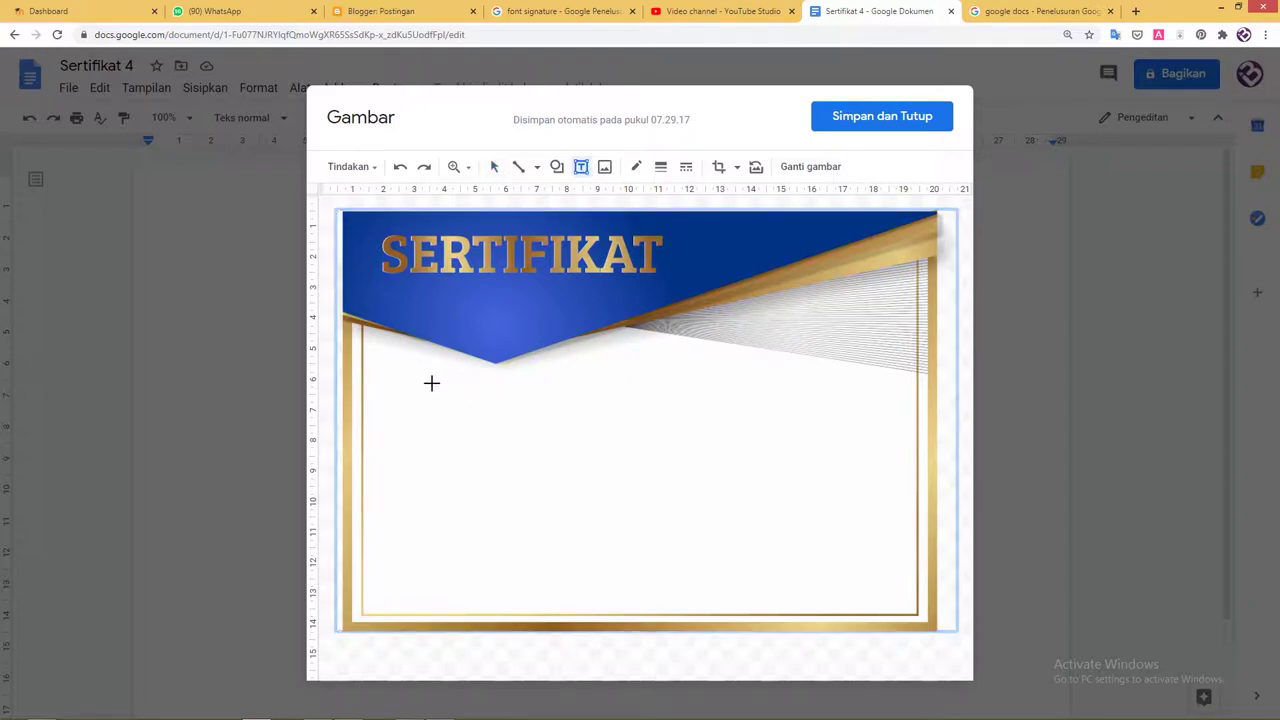
left_click_drag(411, 374, 896, 597)
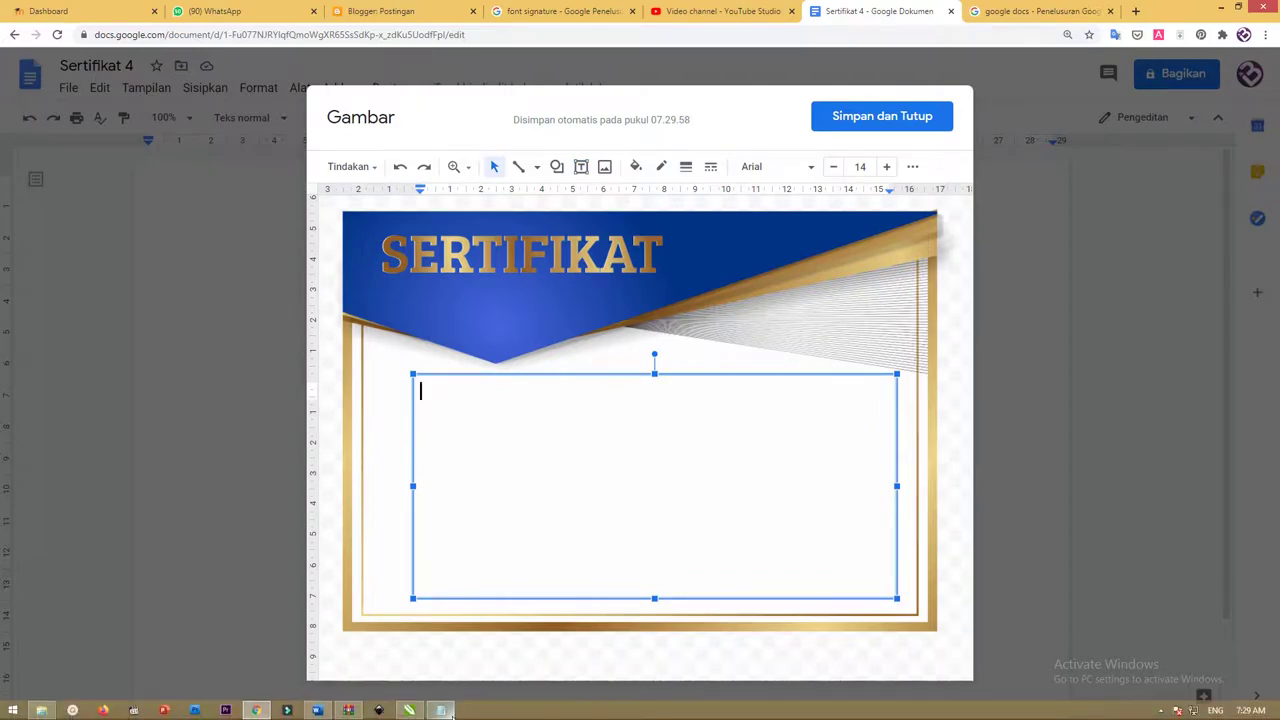
left_click(257, 712)
left_click_drag(341, 153, 610, 258)
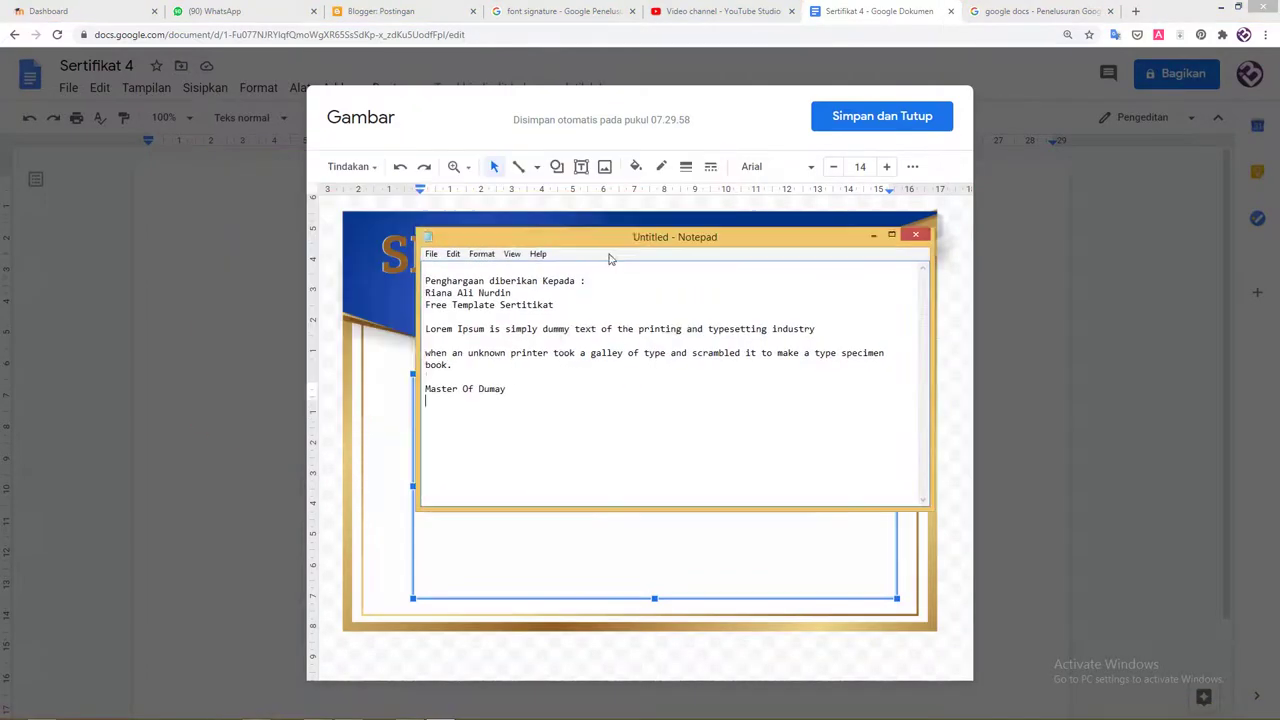
left_click_drag(583, 414, 422, 291)
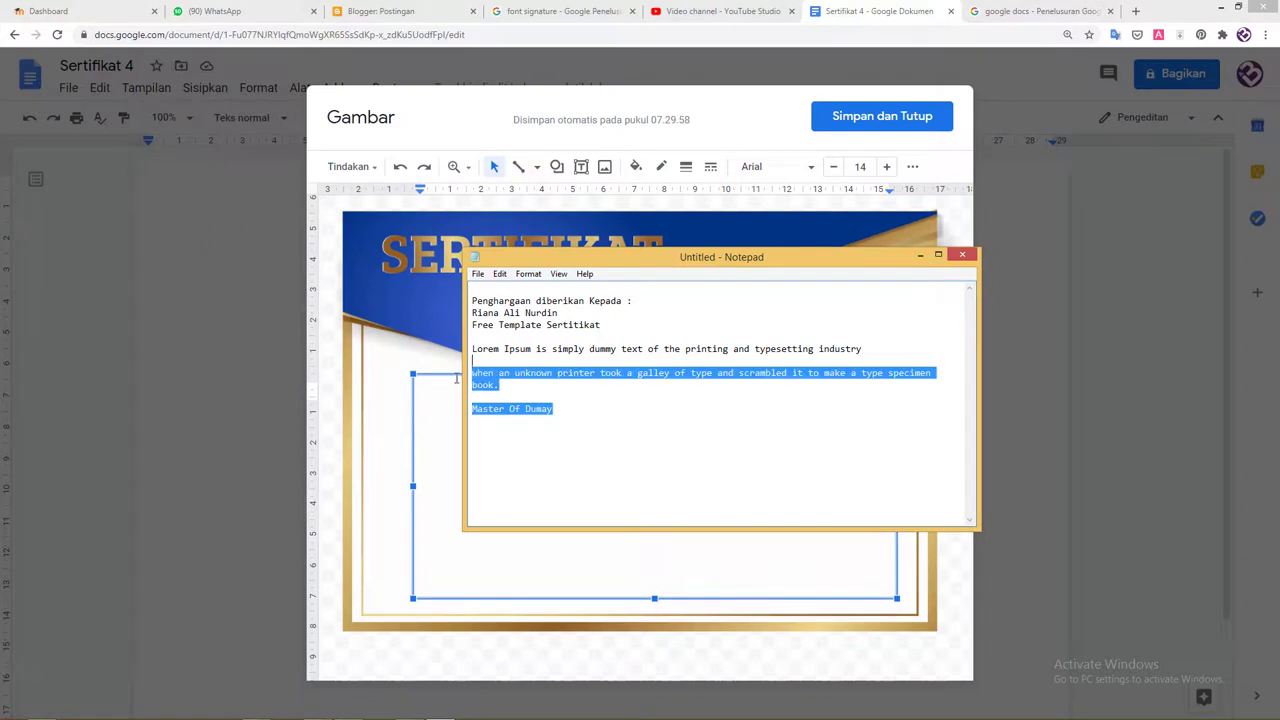
Paste the Notepad wording into the text box and delete its empty first line.
right_click(507, 326)
left_click(532, 367)
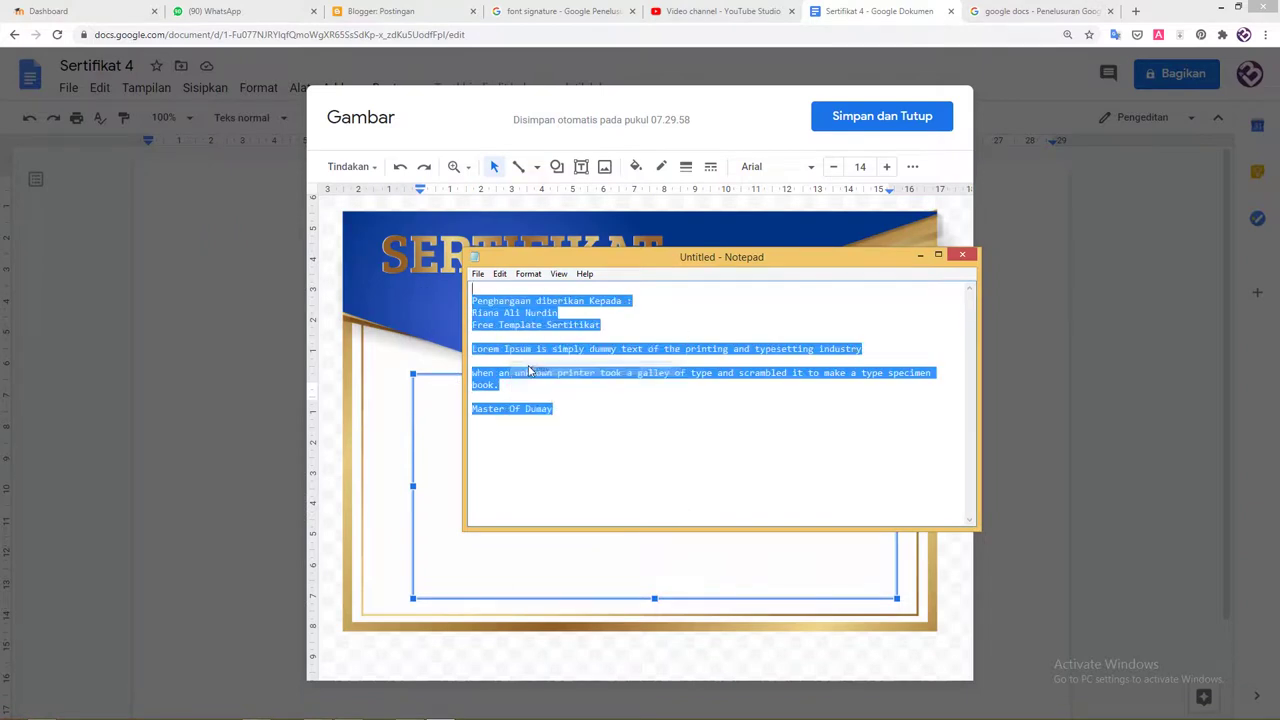
left_click(430, 397)
right_click(434, 391)
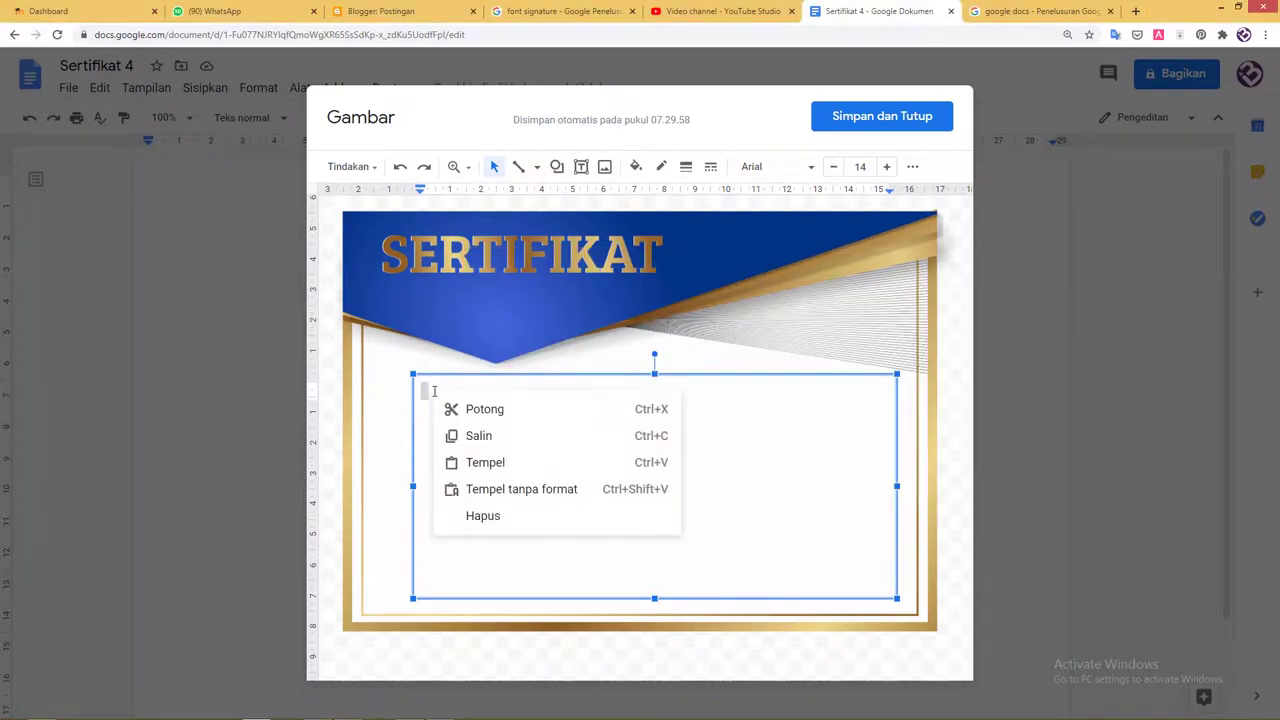
left_click(485, 461)
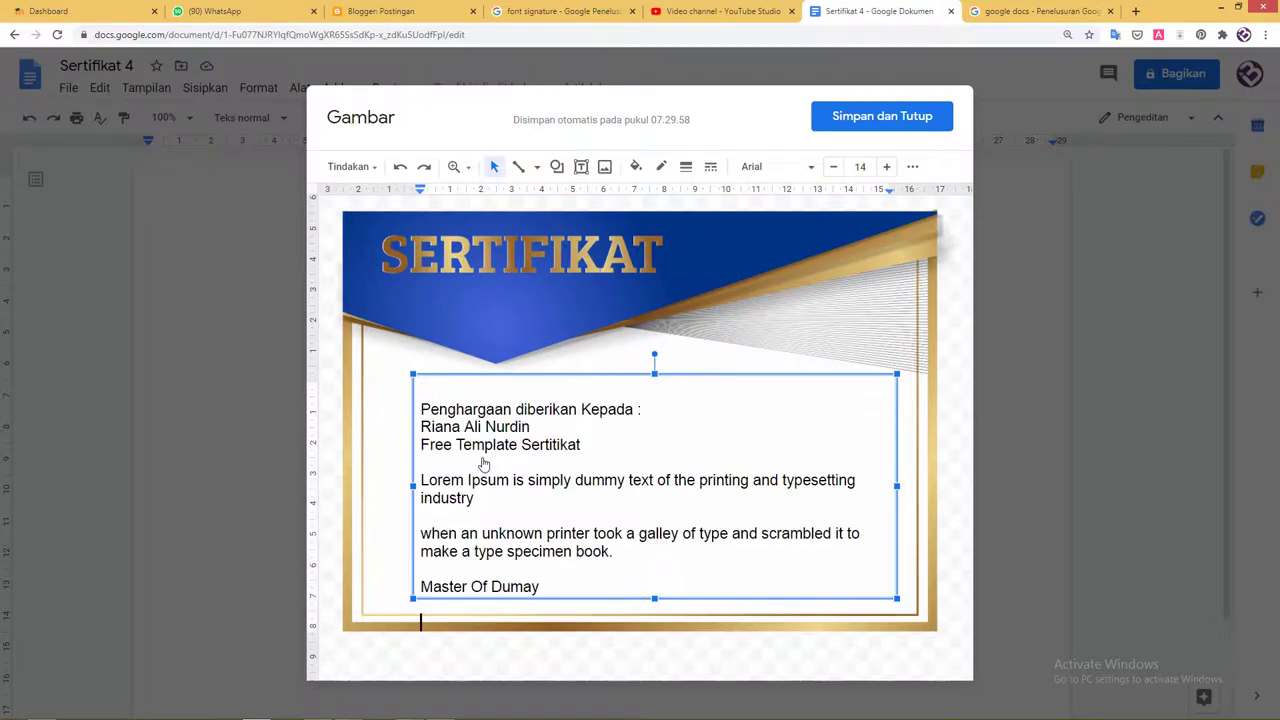
left_click(460, 387)
key("Delete")
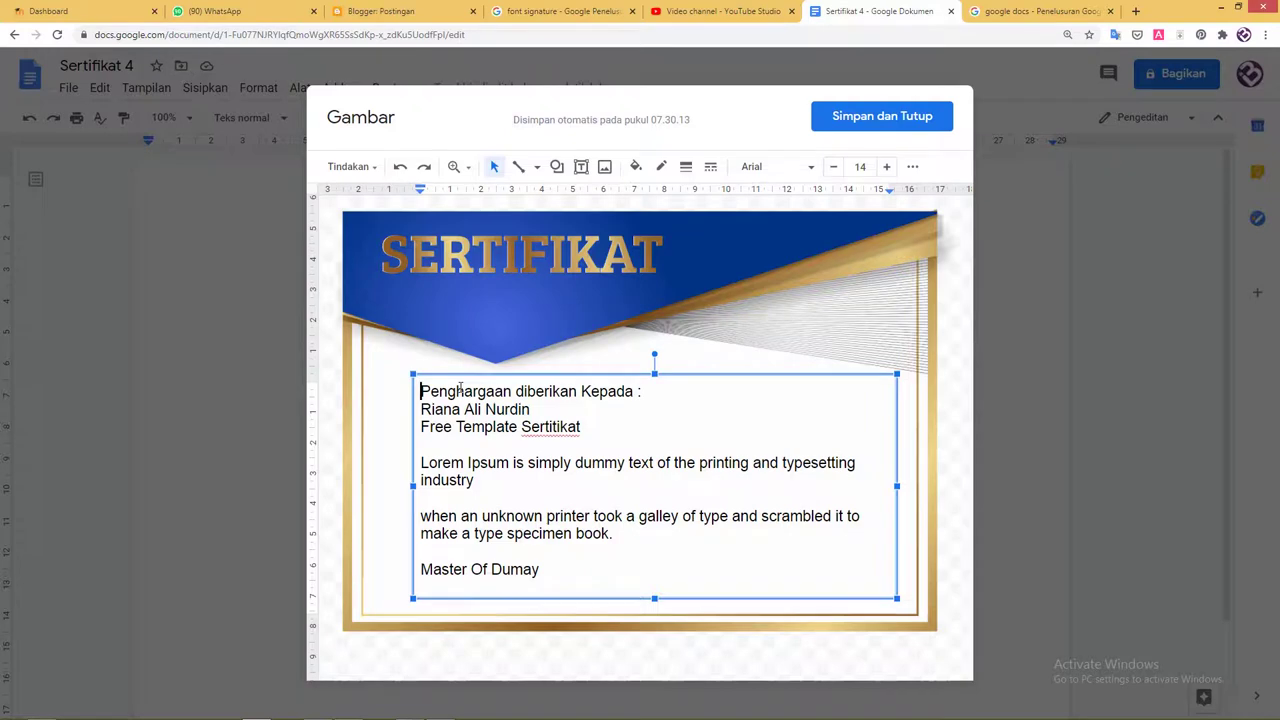
key("ctrl+a")
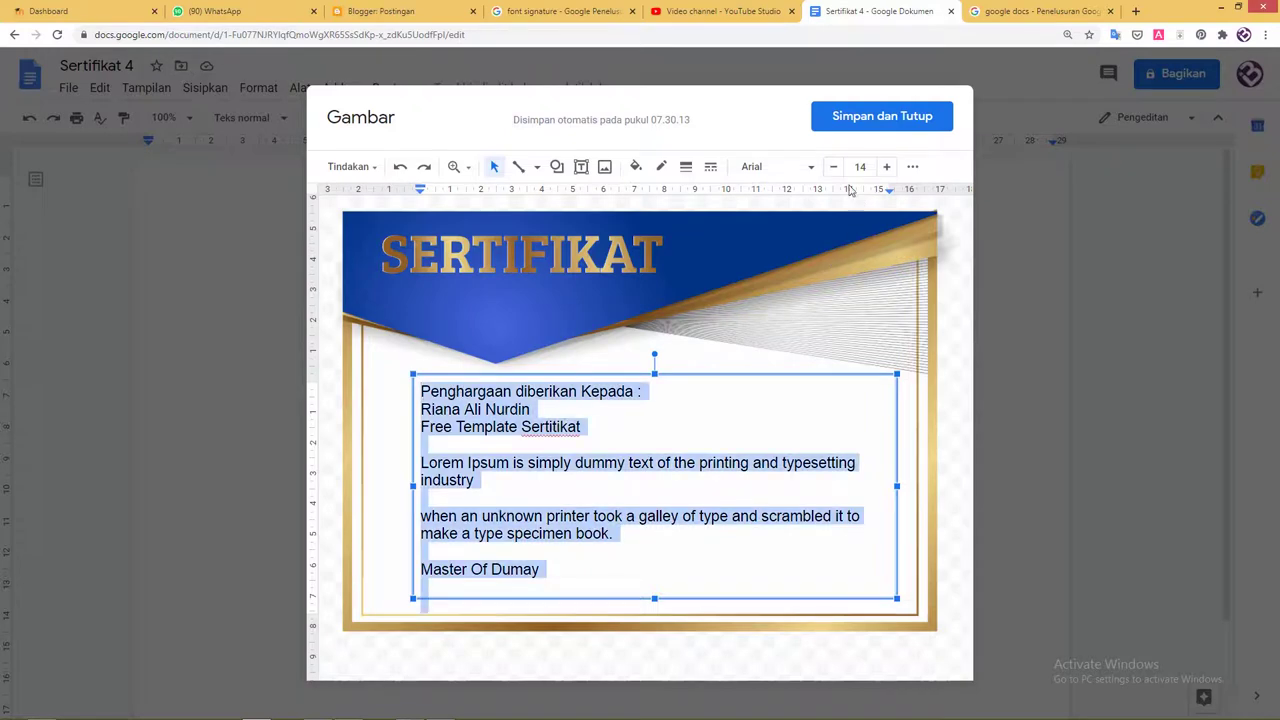
Shrink all the certificate text to 12 pt and enlarge the recipient's name to 32 pt.
left_click(834, 168)
left_click(834, 168)
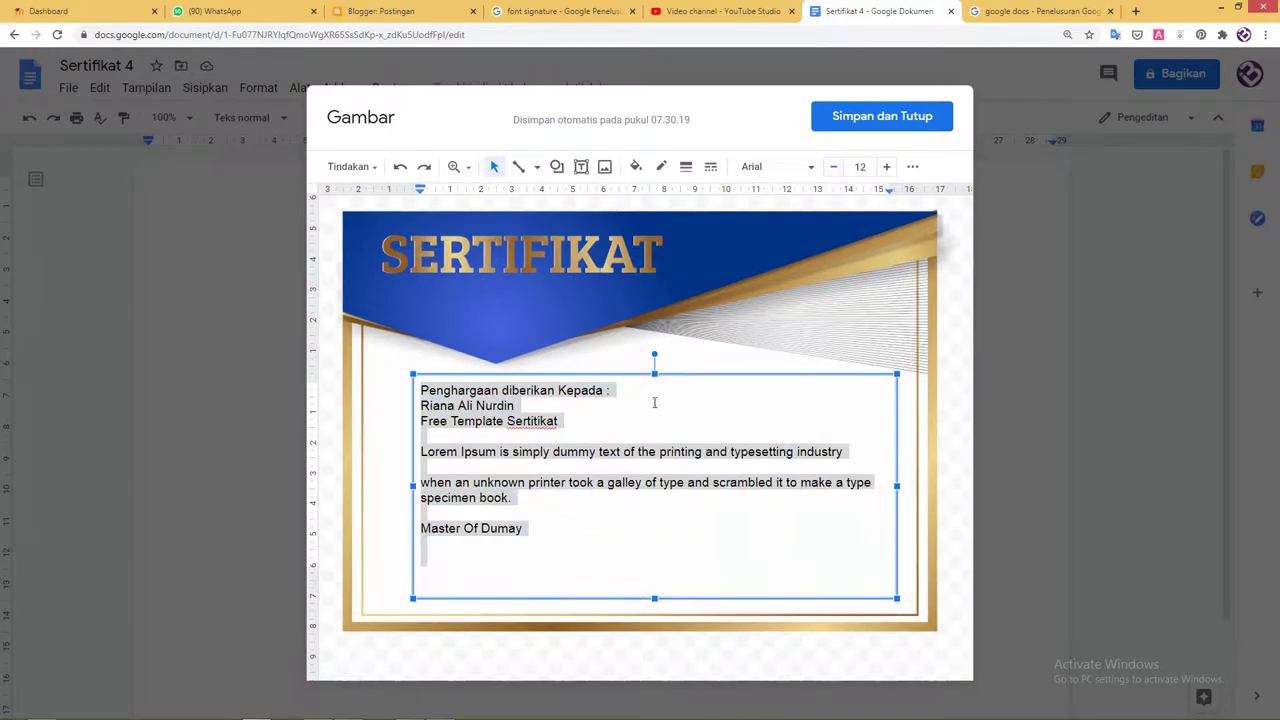
left_click(572, 406)
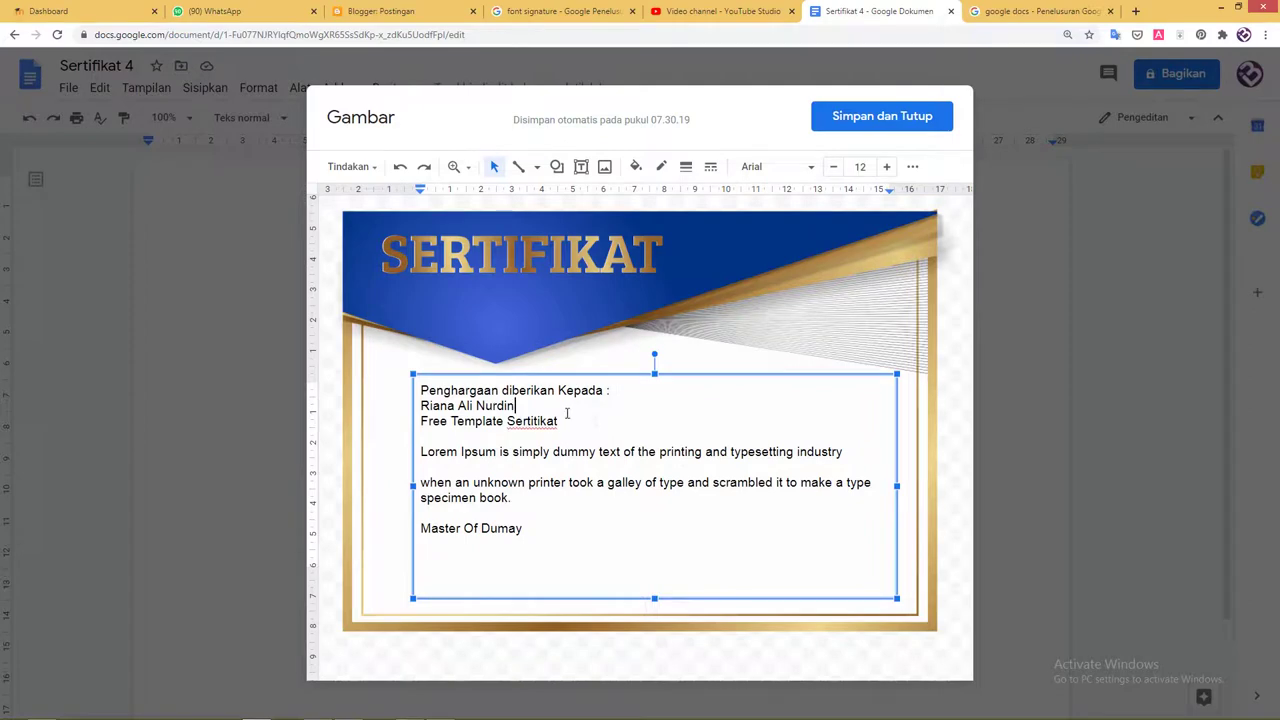
left_click_drag(567, 413, 325, 400)
left_click(889, 168)
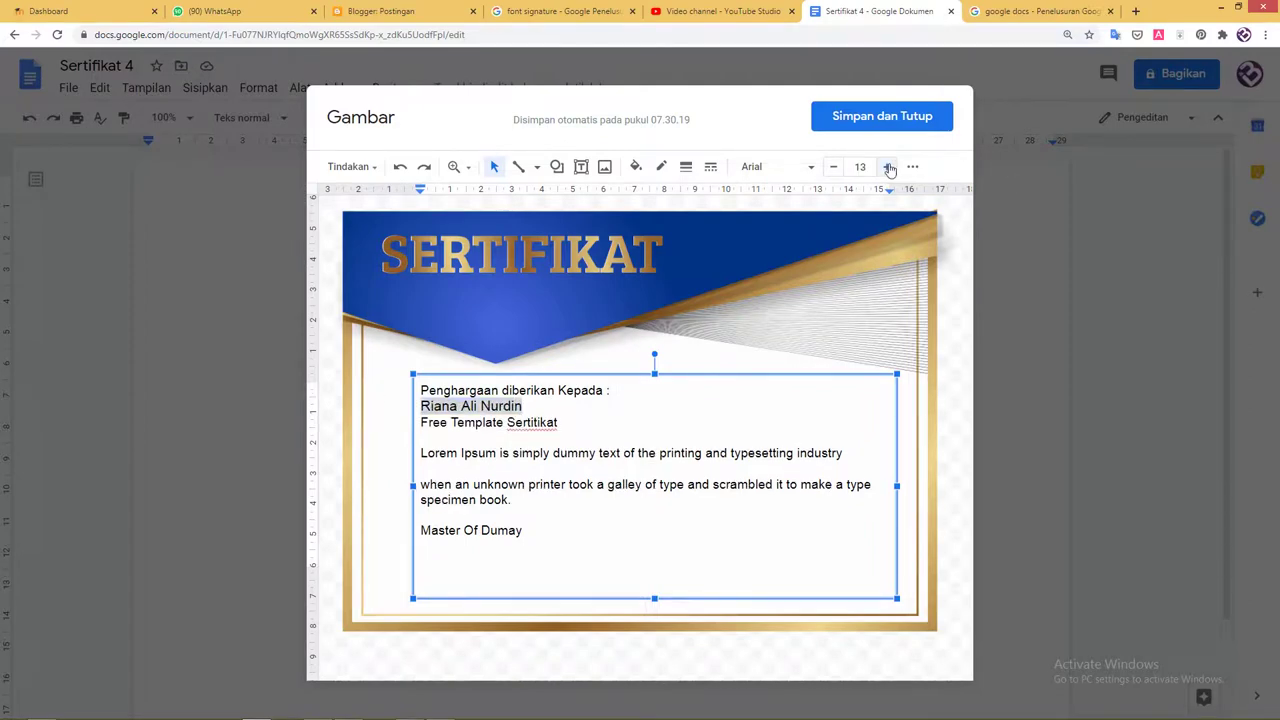
left_click(889, 168)
left_click(888, 168)
double_click(888, 168)
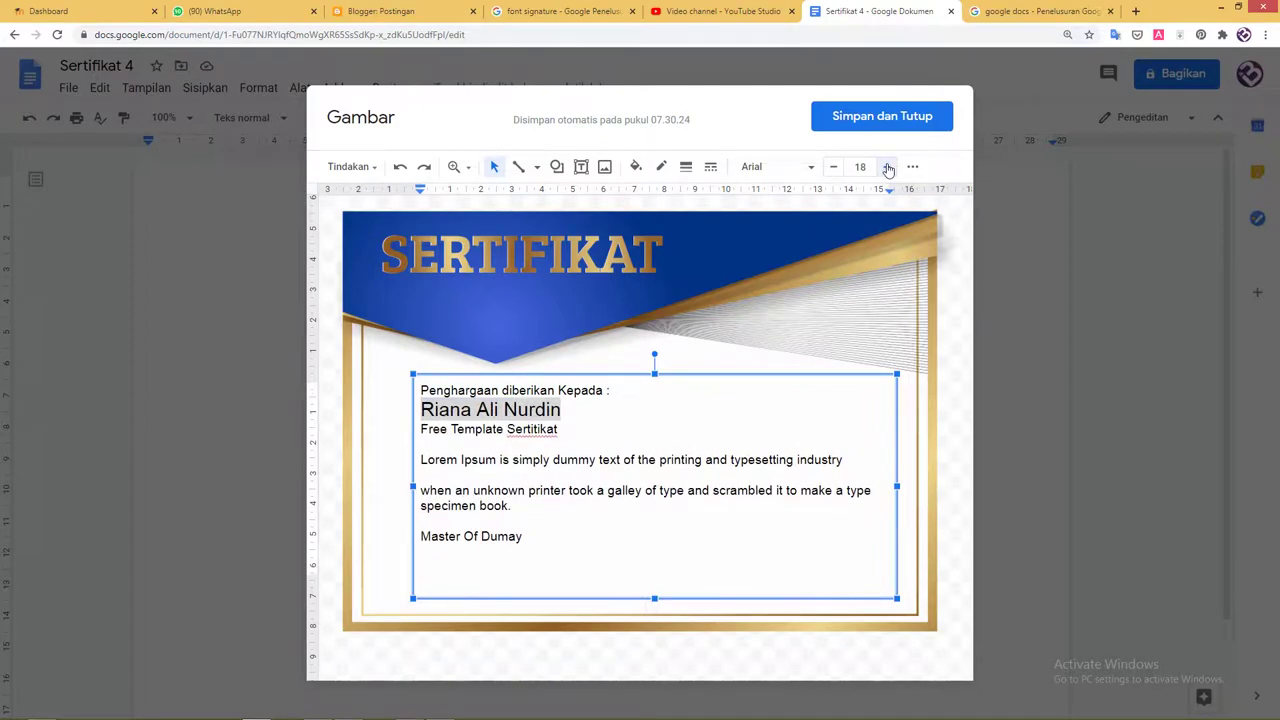
triple_click(888, 168)
triple_click(888, 168)
triple_click(888, 168)
triple_click(888, 168)
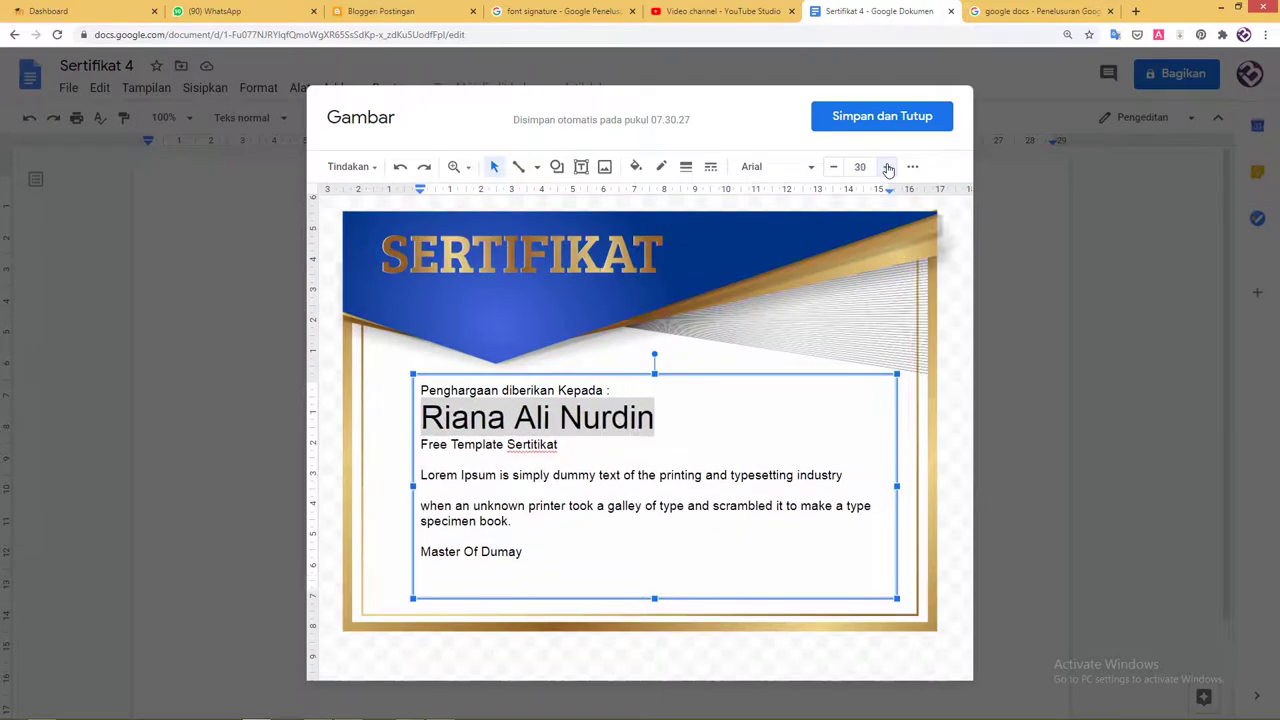
double_click(888, 168)
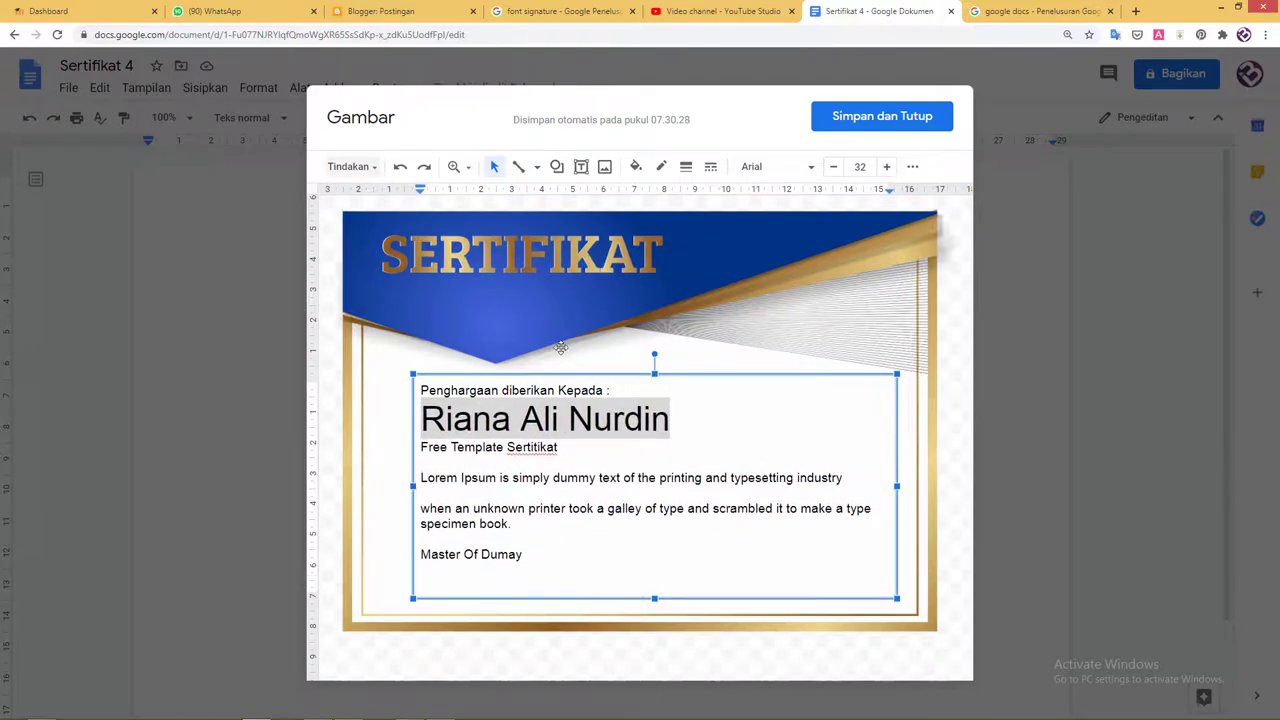
Delete the blank line under the Lorem Ipsum line.
left_click(587, 393)
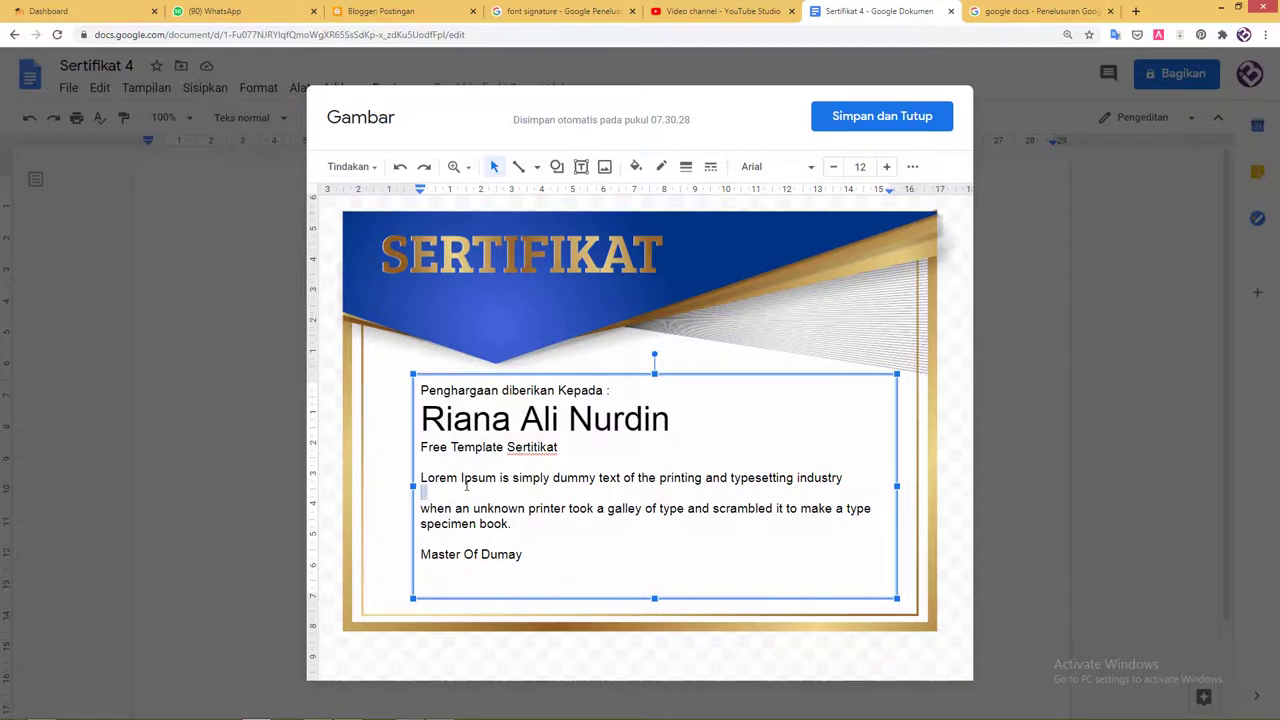
left_click(461, 488)
key("Delete")
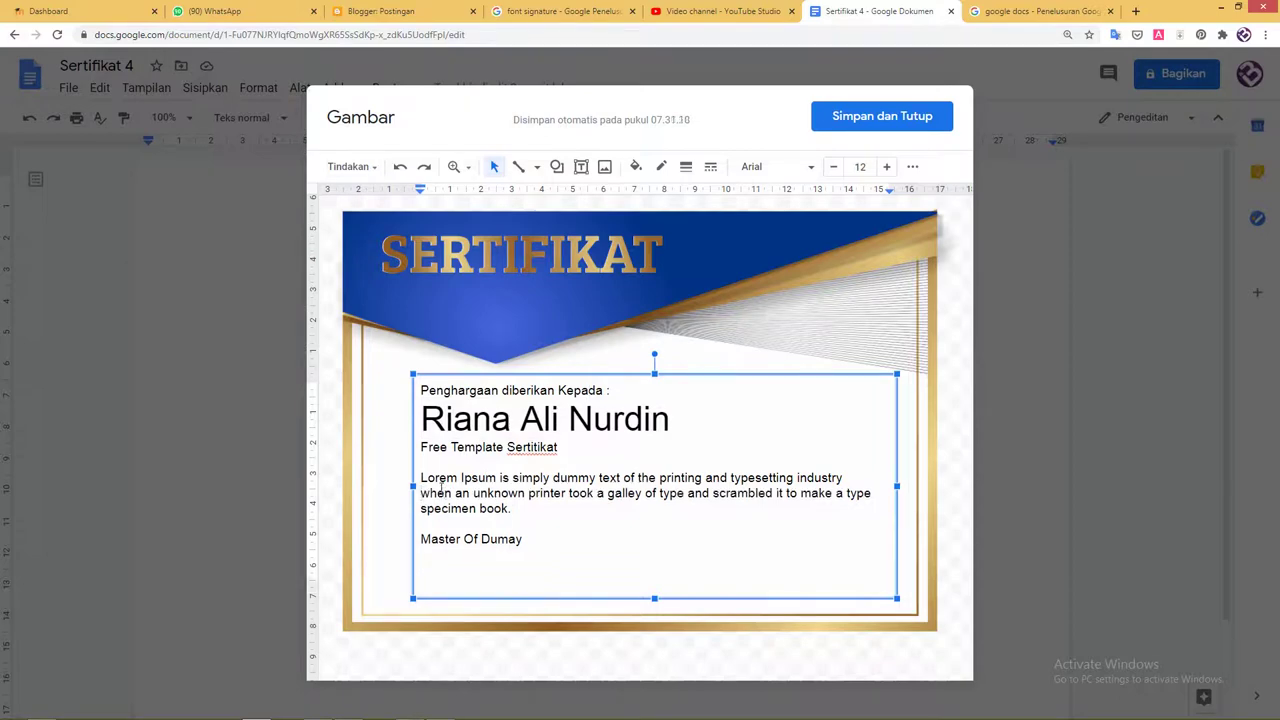
left_click_drag(683, 421, 382, 419)
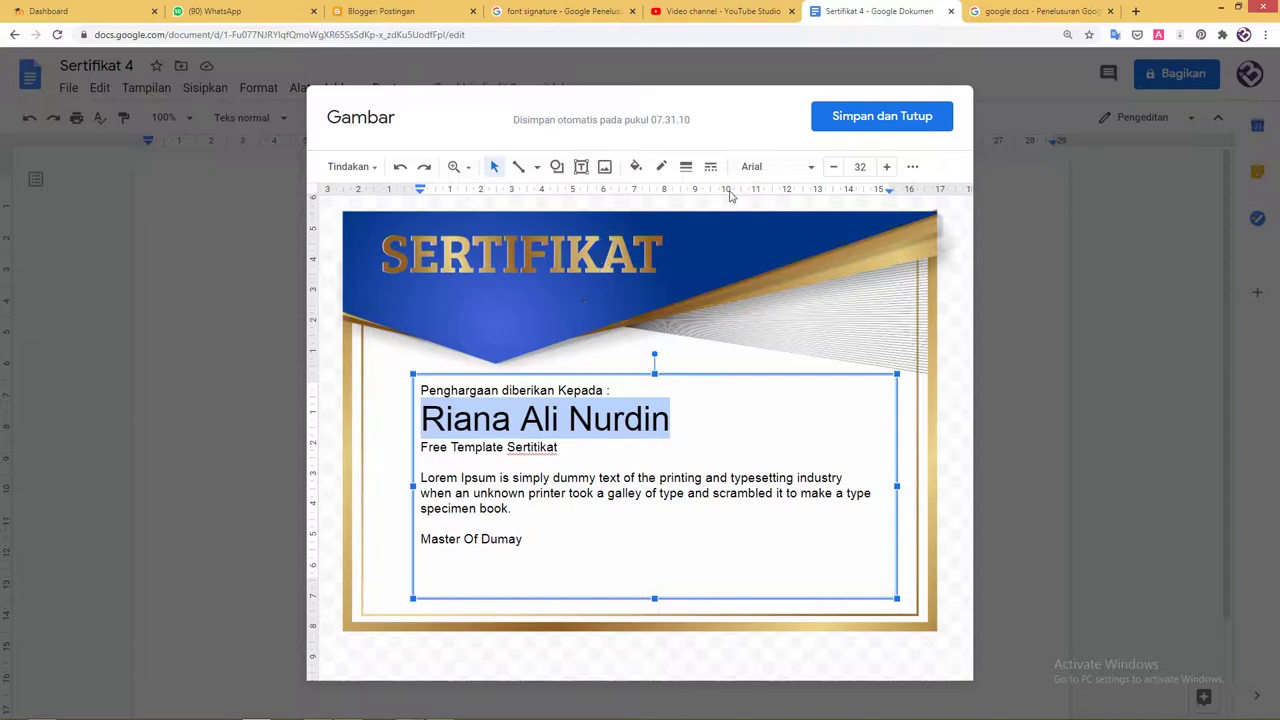
Change the recipient's name font to Bree Serif.
left_click(752, 168)
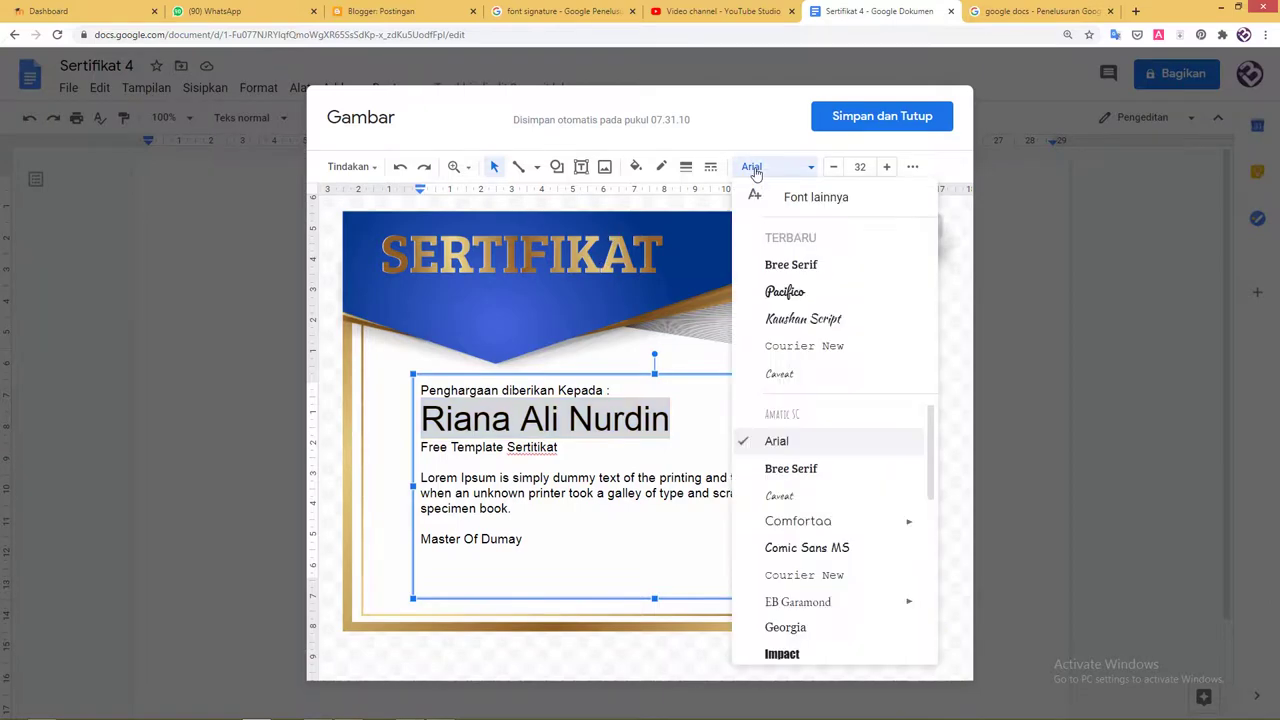
left_click(810, 265)
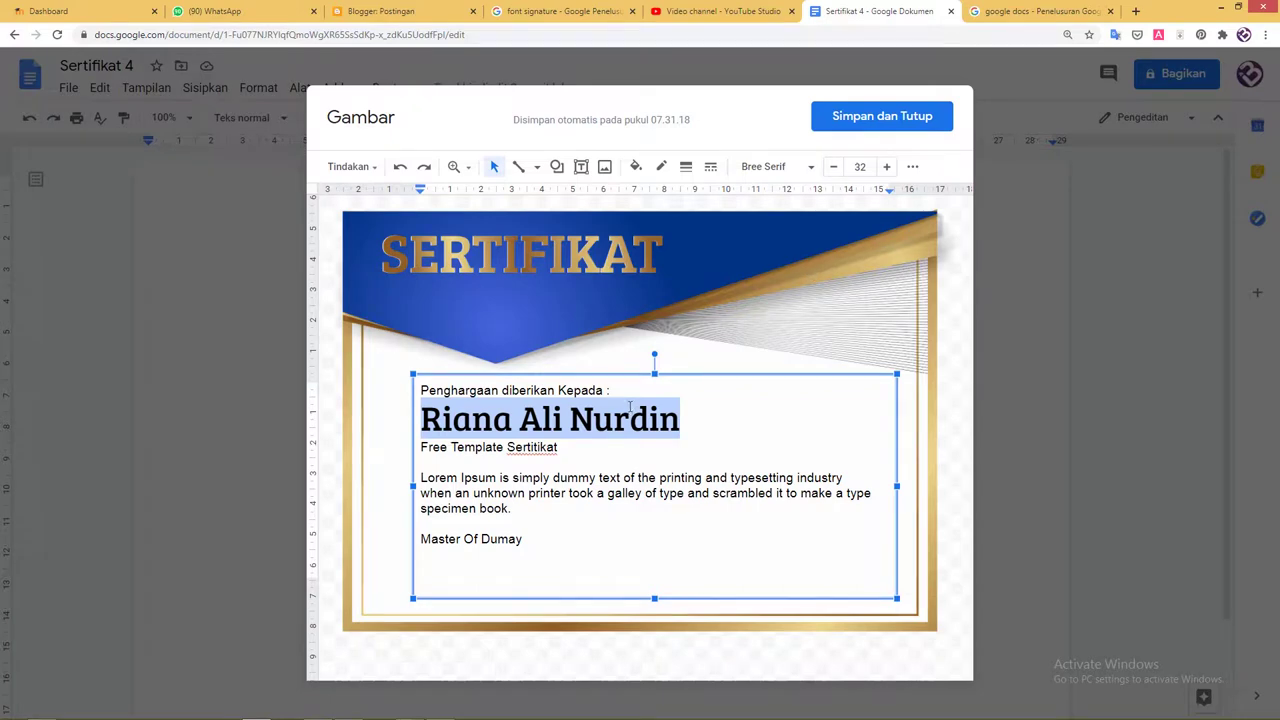
left_click(788, 171)
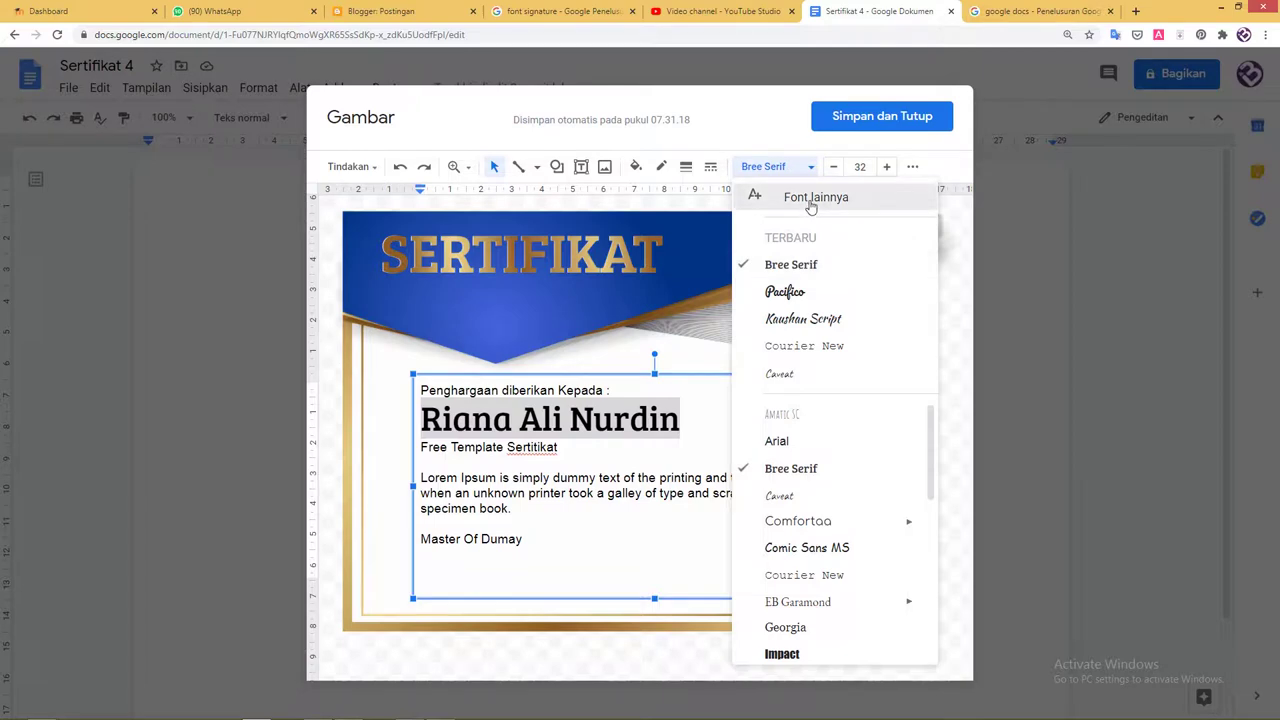
Browse the More fonts catalogue filtered to handwriting fonts, then close it.
left_click(810, 205)
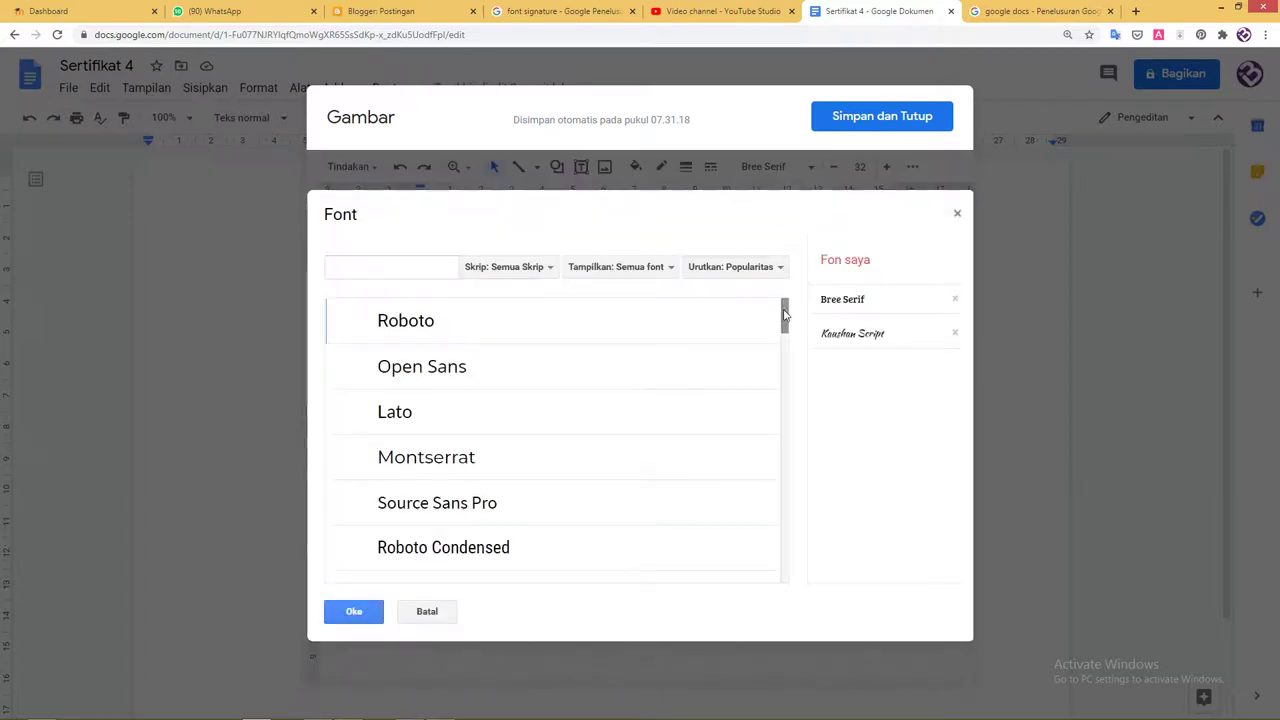
left_click_drag(786, 305, 757, 571)
scroll(600, 420, "down", 5)
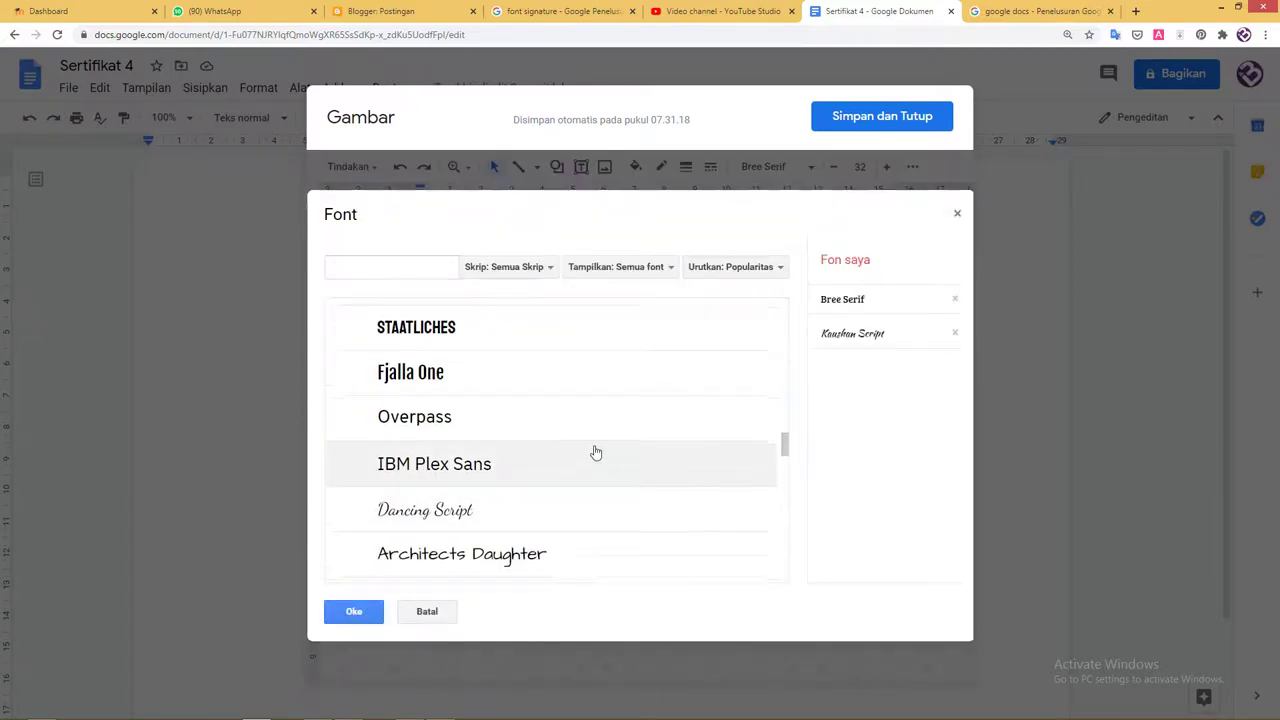
scroll(603, 403, "down", 3)
left_click(660, 268)
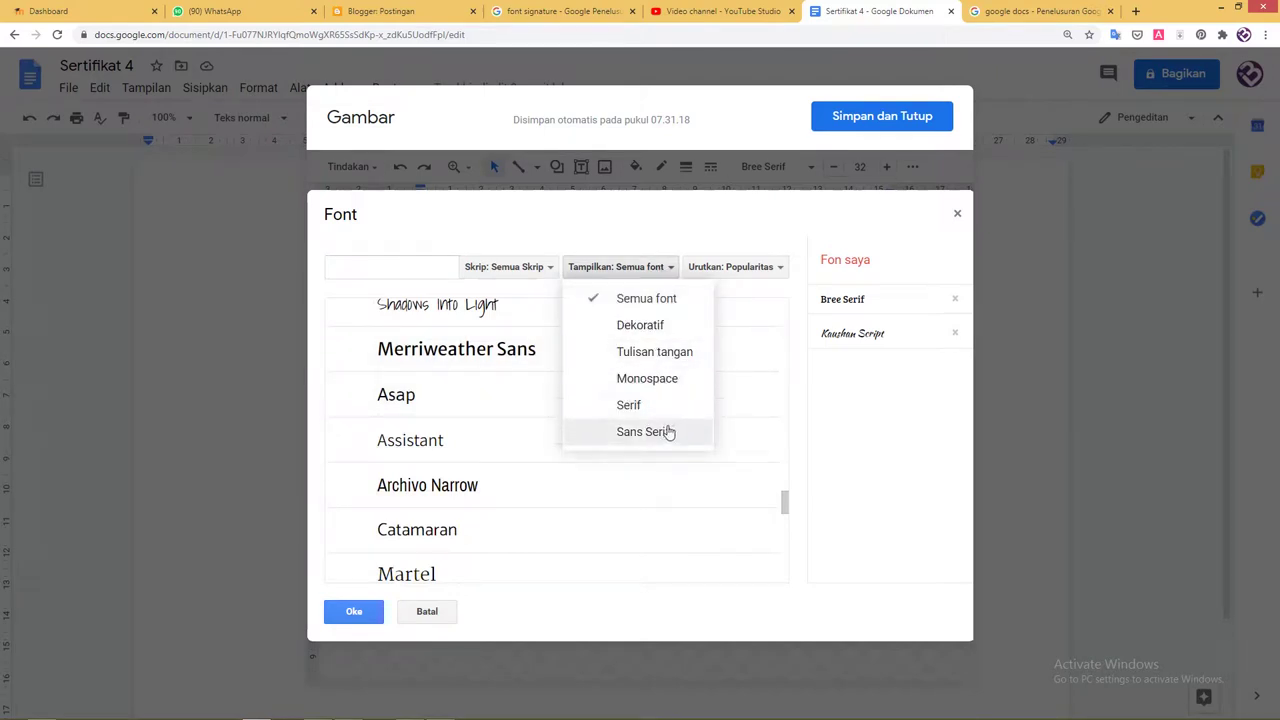
left_click(662, 354)
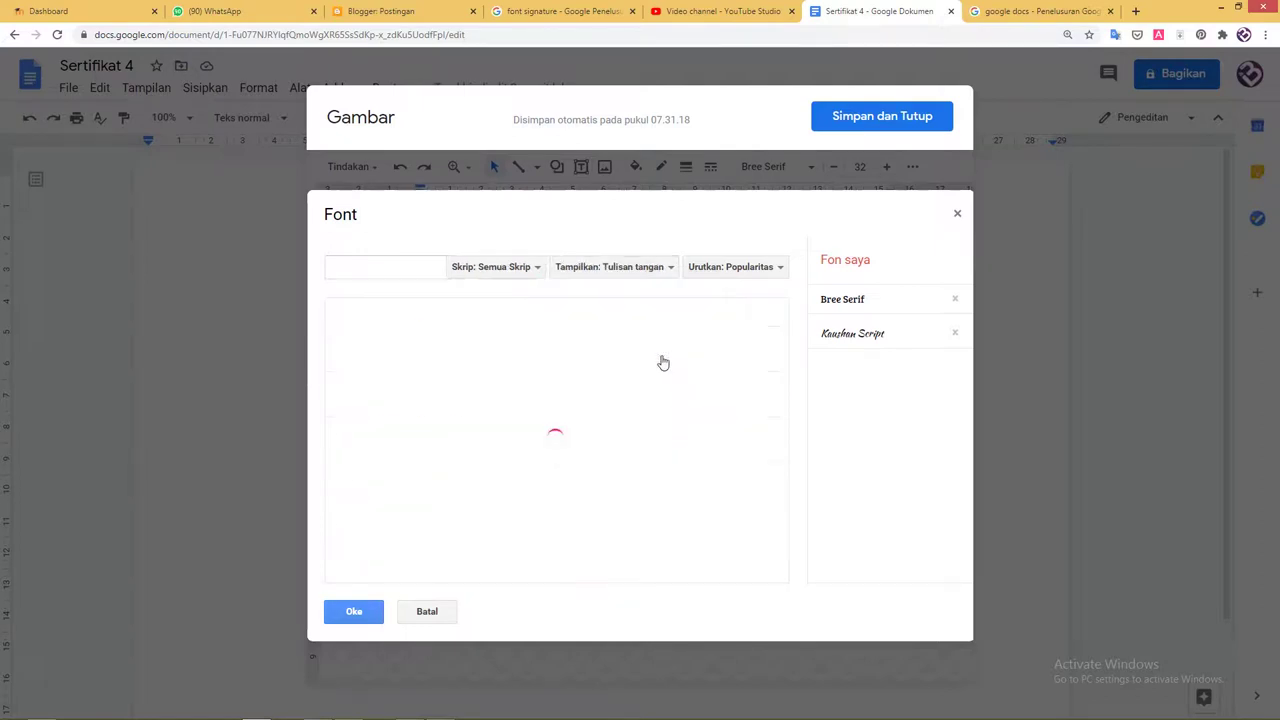
mouse_move(784, 330)
left_mouse_down()
mouse_move(758, 548)
mouse_move(731, 334)
left_mouse_up()
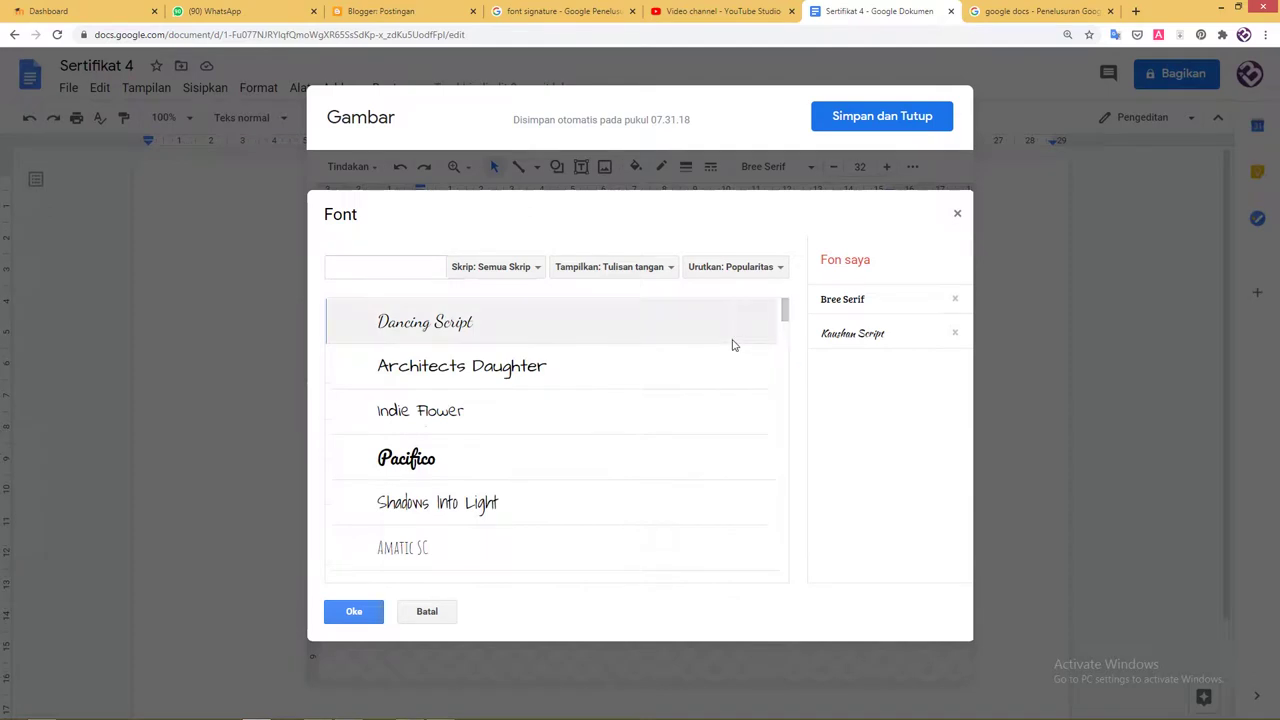
left_click(402, 265)
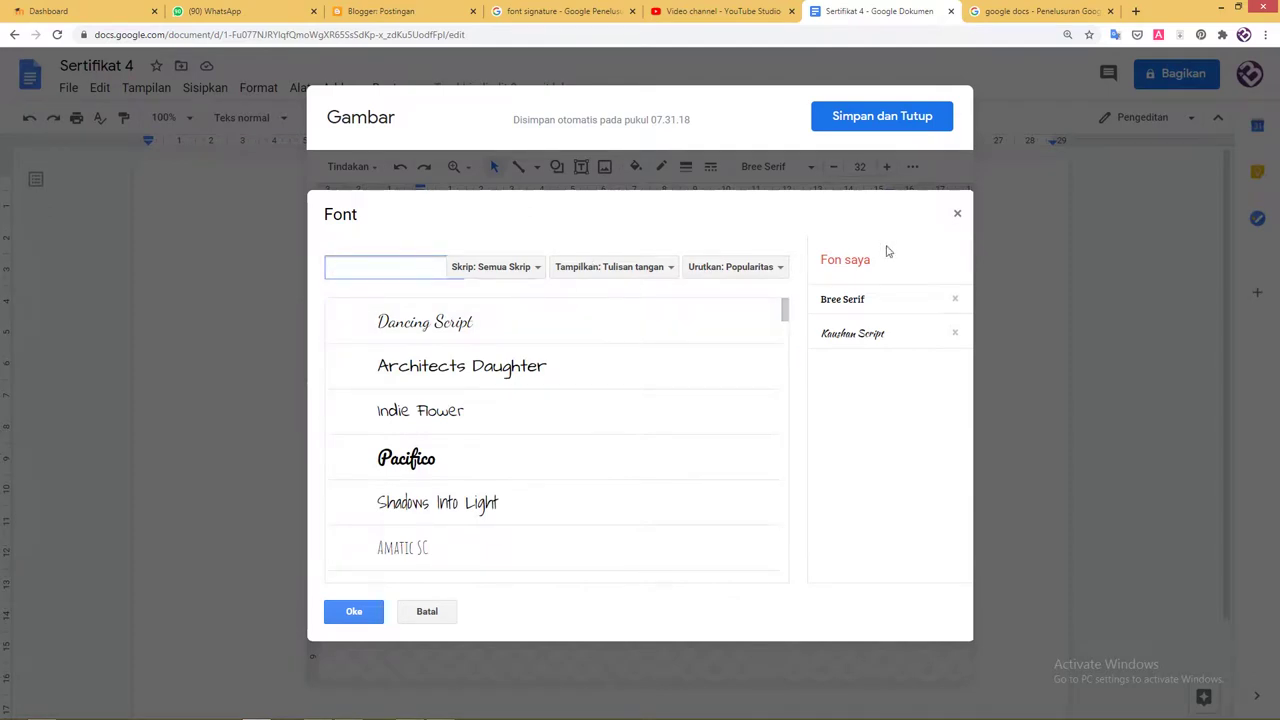
left_click(955, 214)
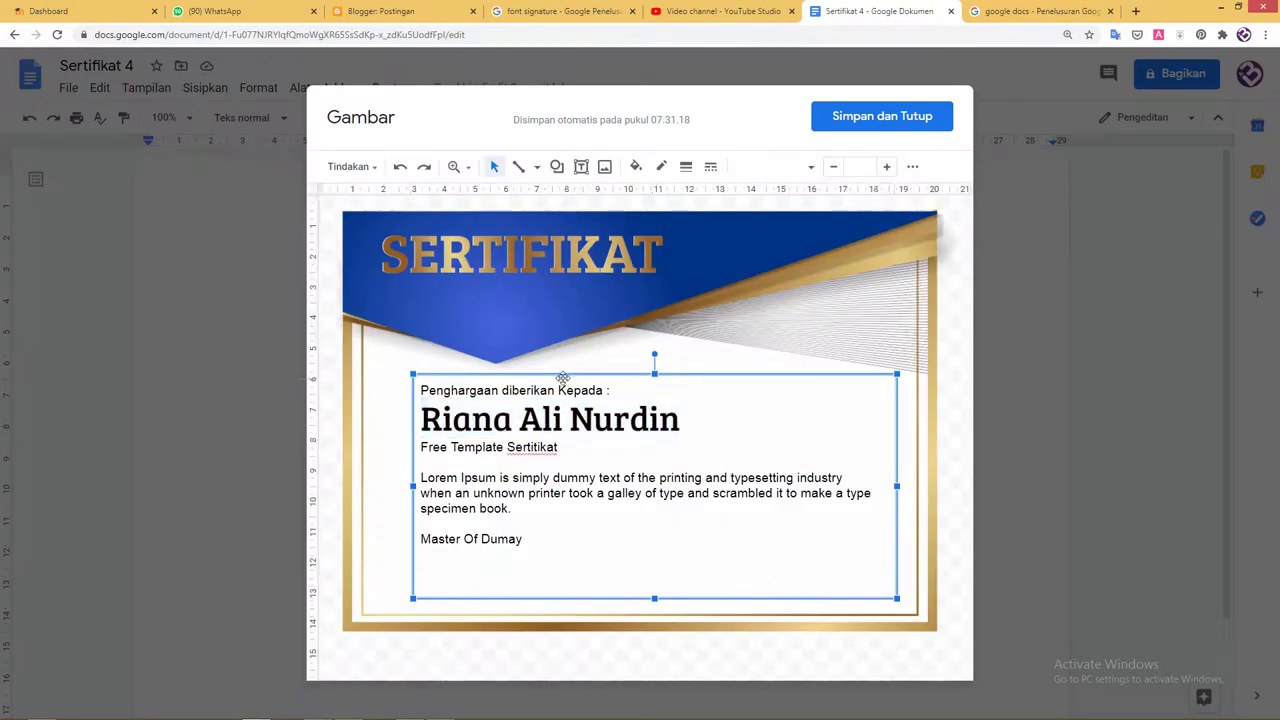
Add a blank line before 'Master Of Dumay' and narrow the text box, shifting it right.
left_click_drag(563, 377, 559, 387)
left_click(505, 527)
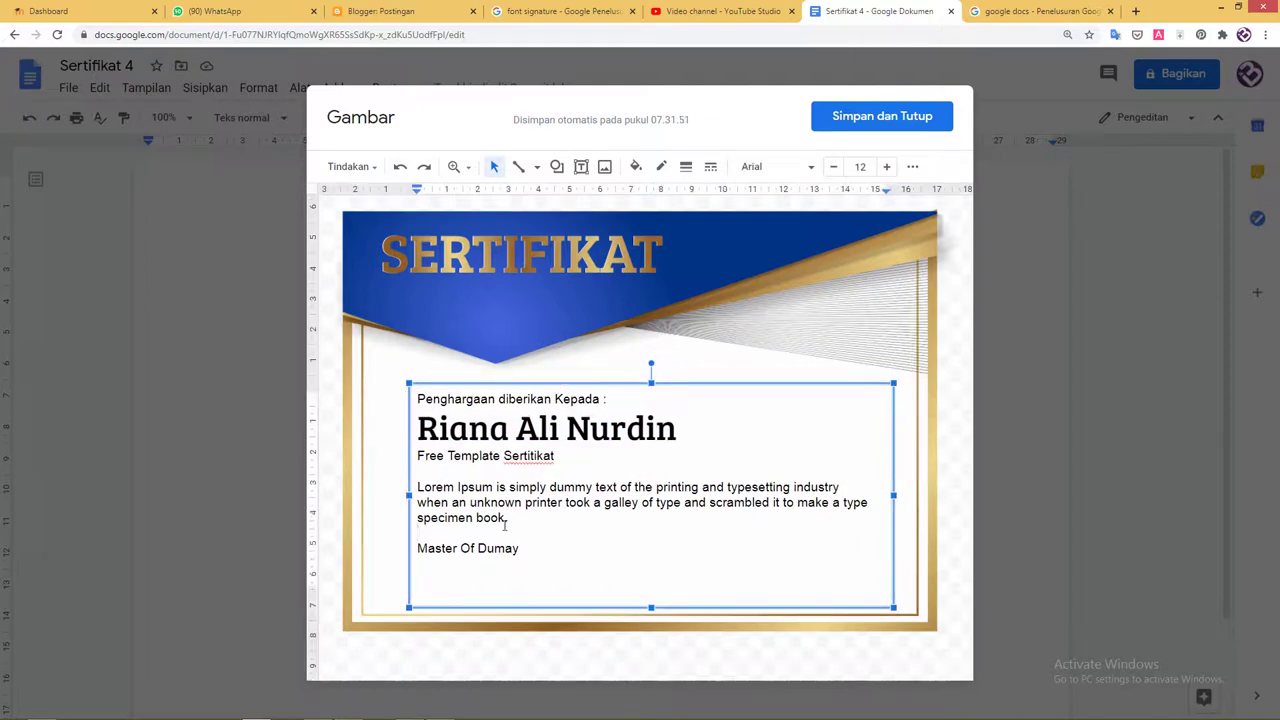
key("Return")
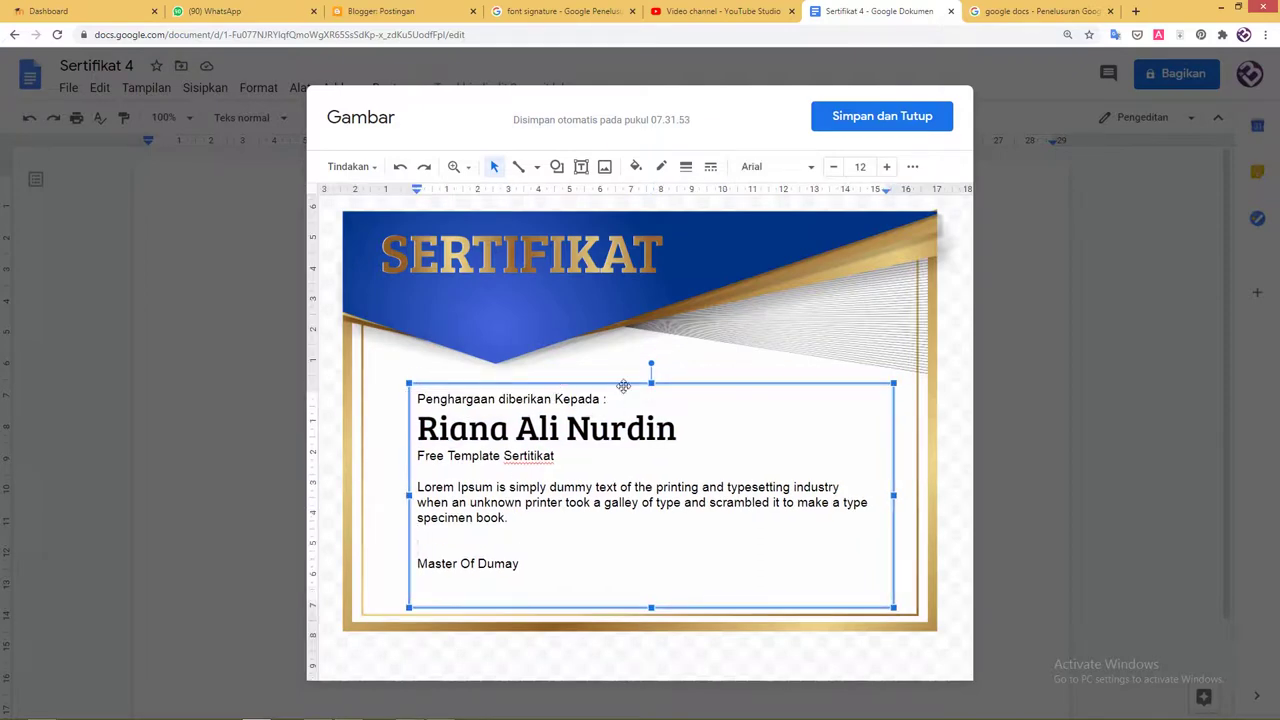
left_click_drag(406, 495, 484, 495)
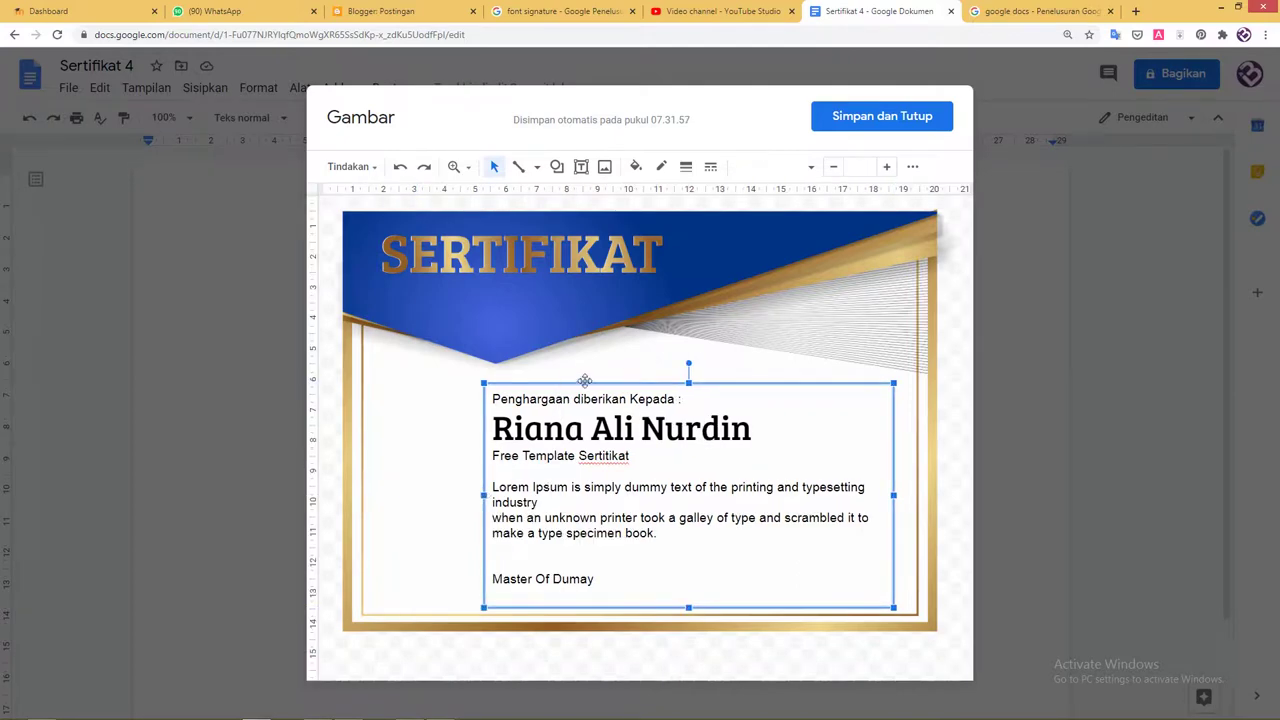
left_click_drag(567, 383, 585, 381)
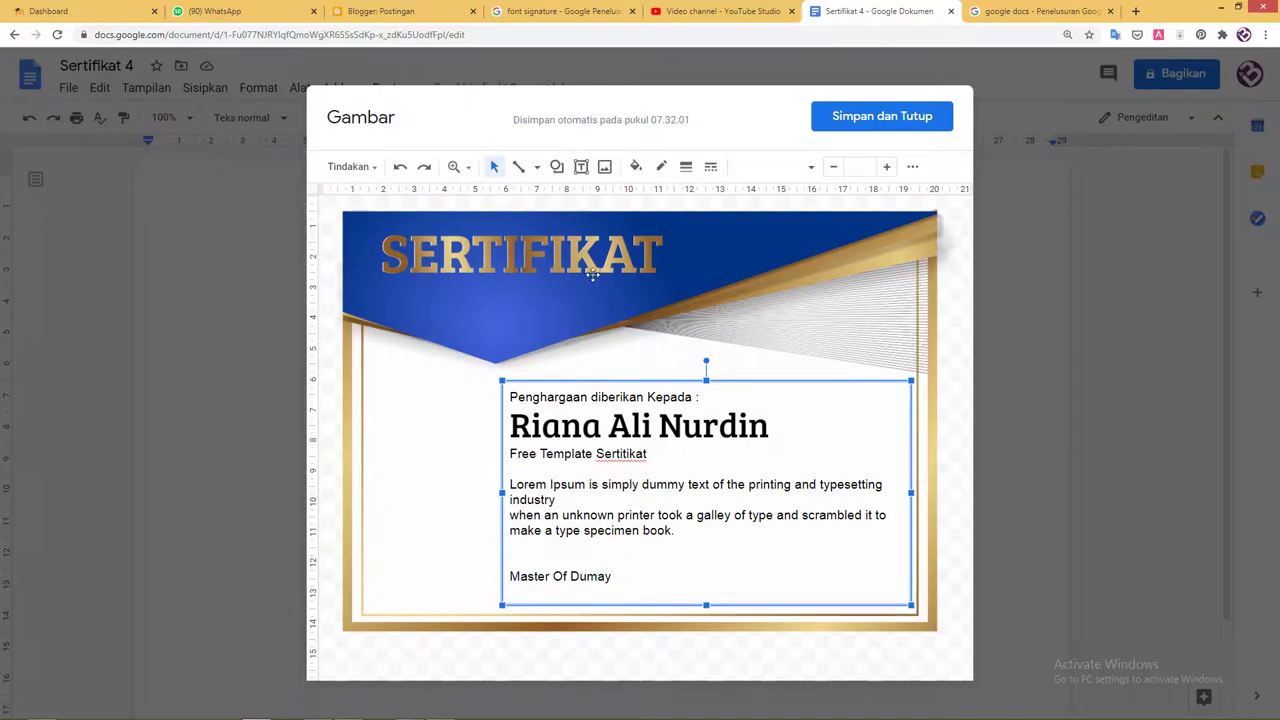
left_click(605, 168)
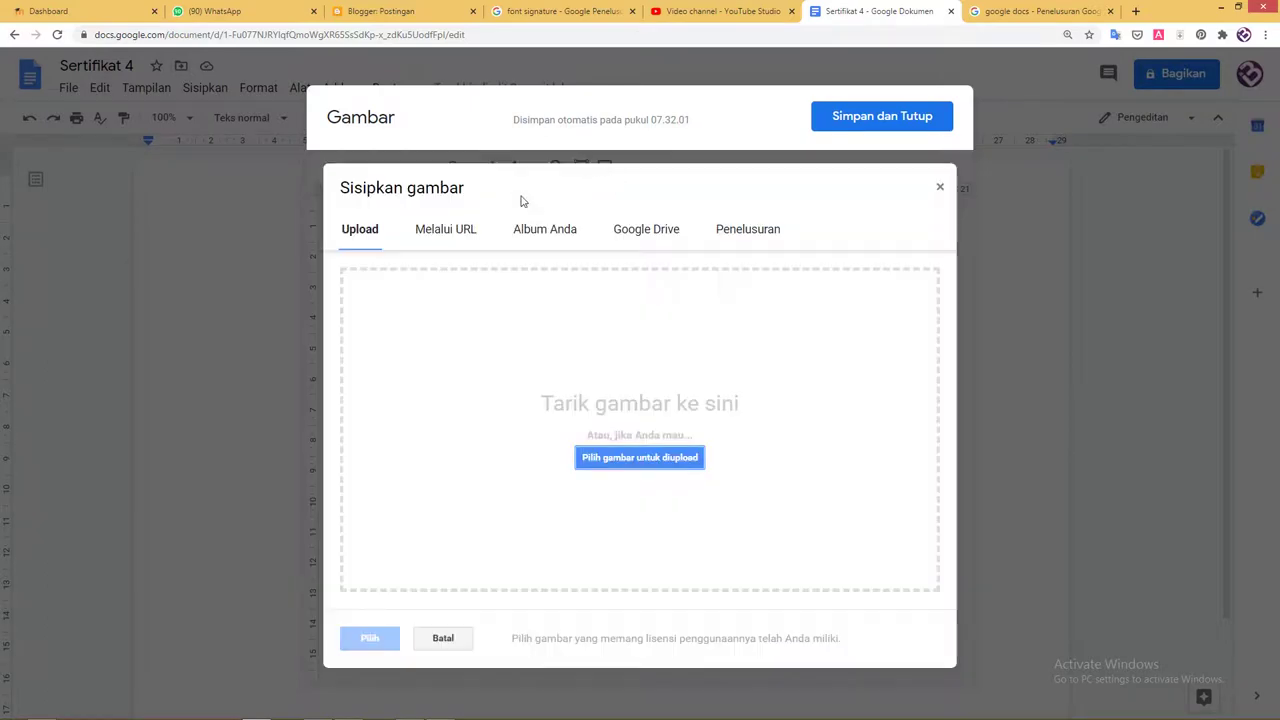
Upload the Mendali medal picture from the Pictures folder into the certificate drawing.
left_click(631, 458)
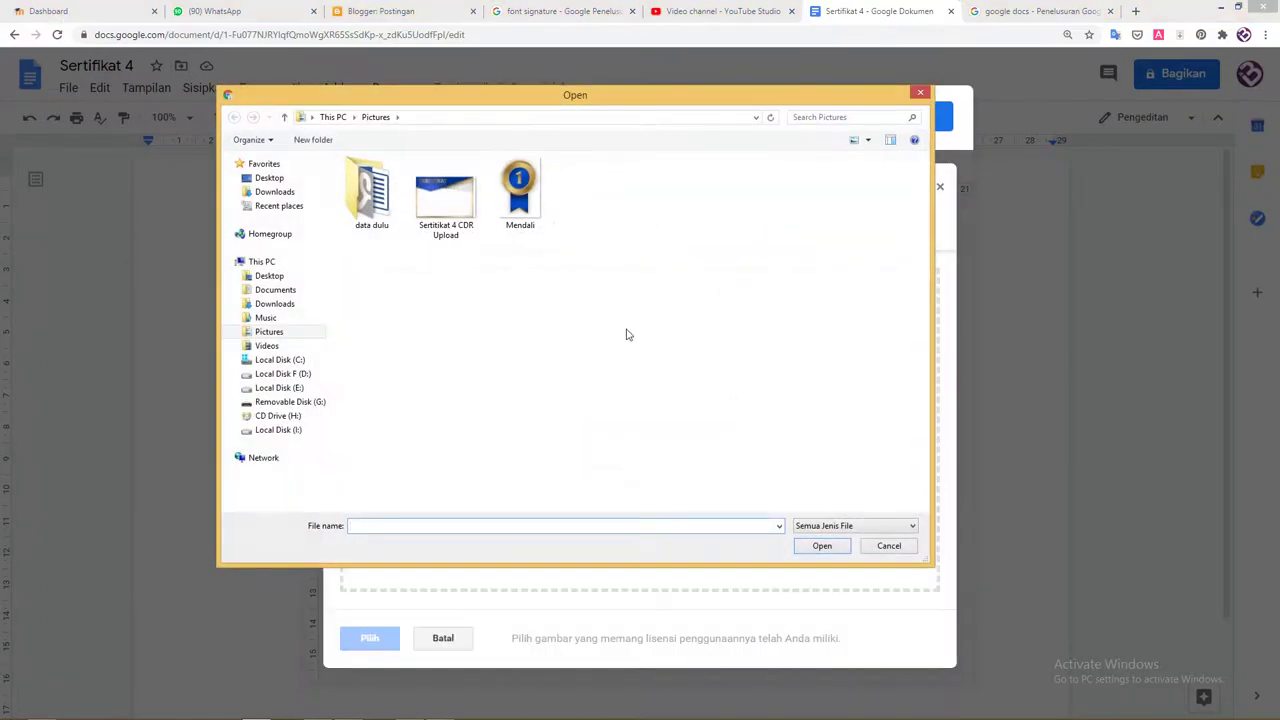
left_click(530, 200)
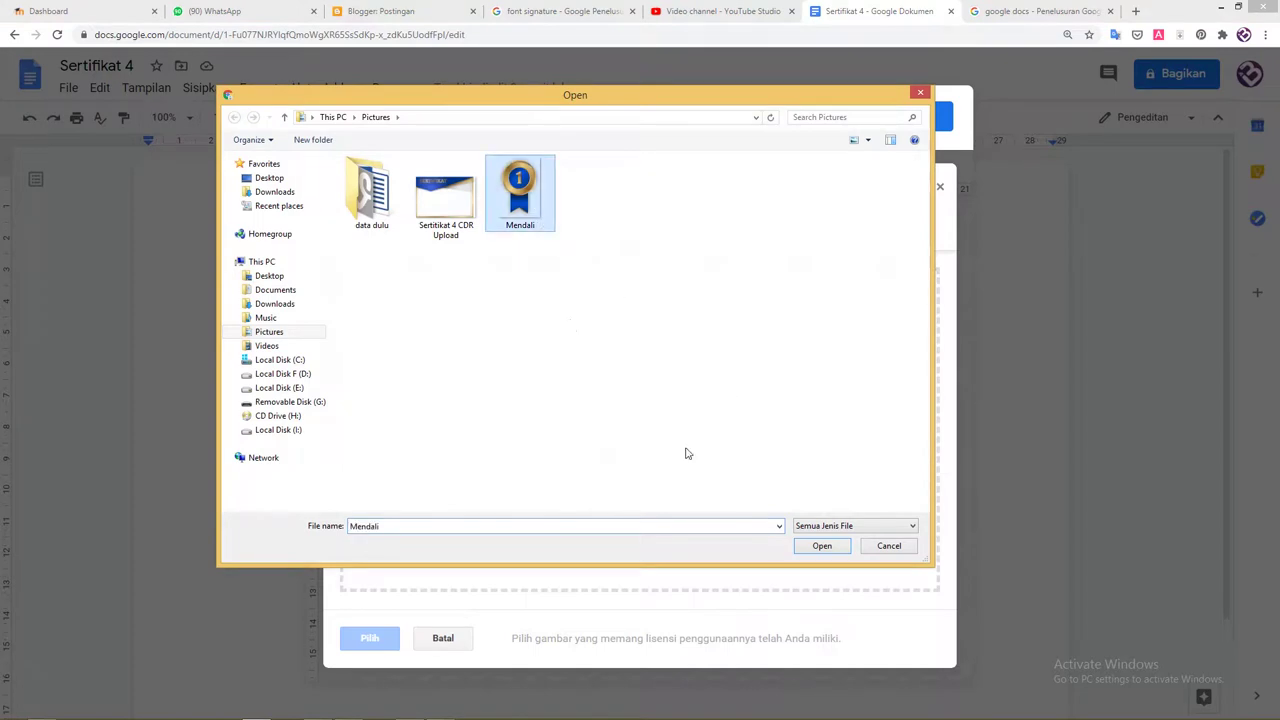
left_click(815, 548)
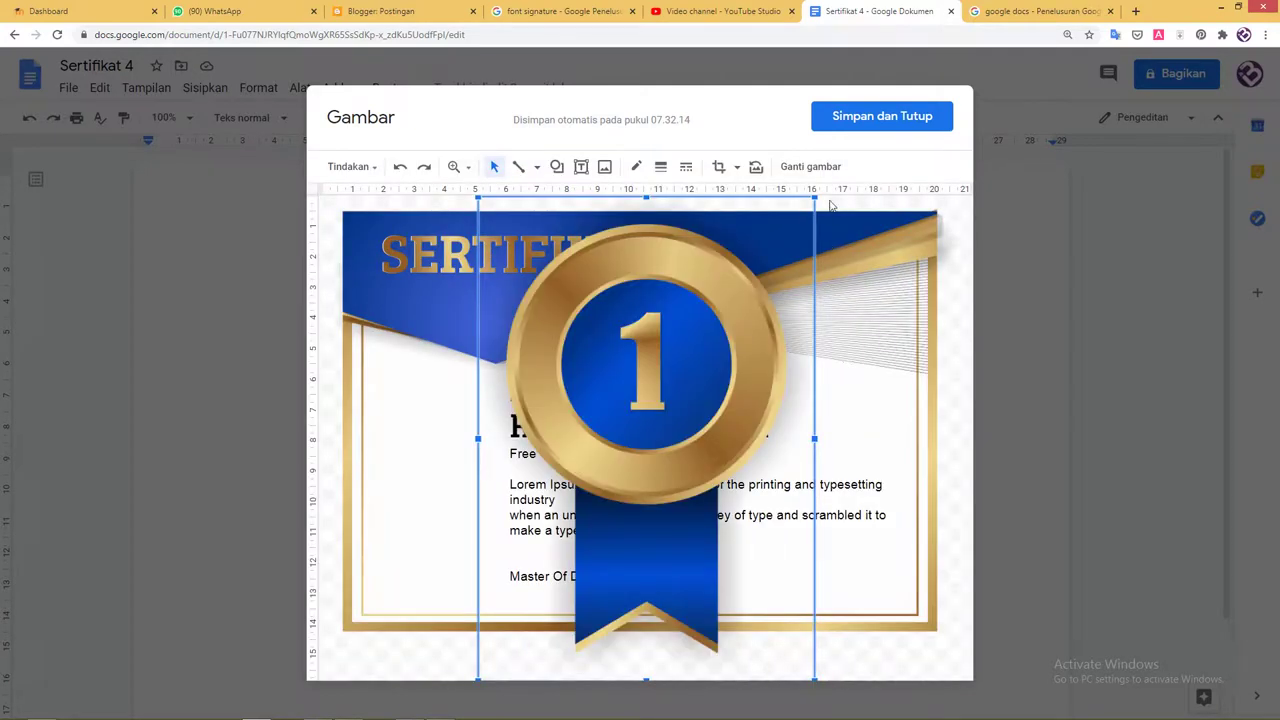
Shrink the medal picture and move it under the banner on the left.
mouse_move(815, 196)
left_mouse_down()
mouse_move(718, 289)
mouse_move(651, 432)
left_mouse_up()
left_click_drag(550, 445, 515, 284)
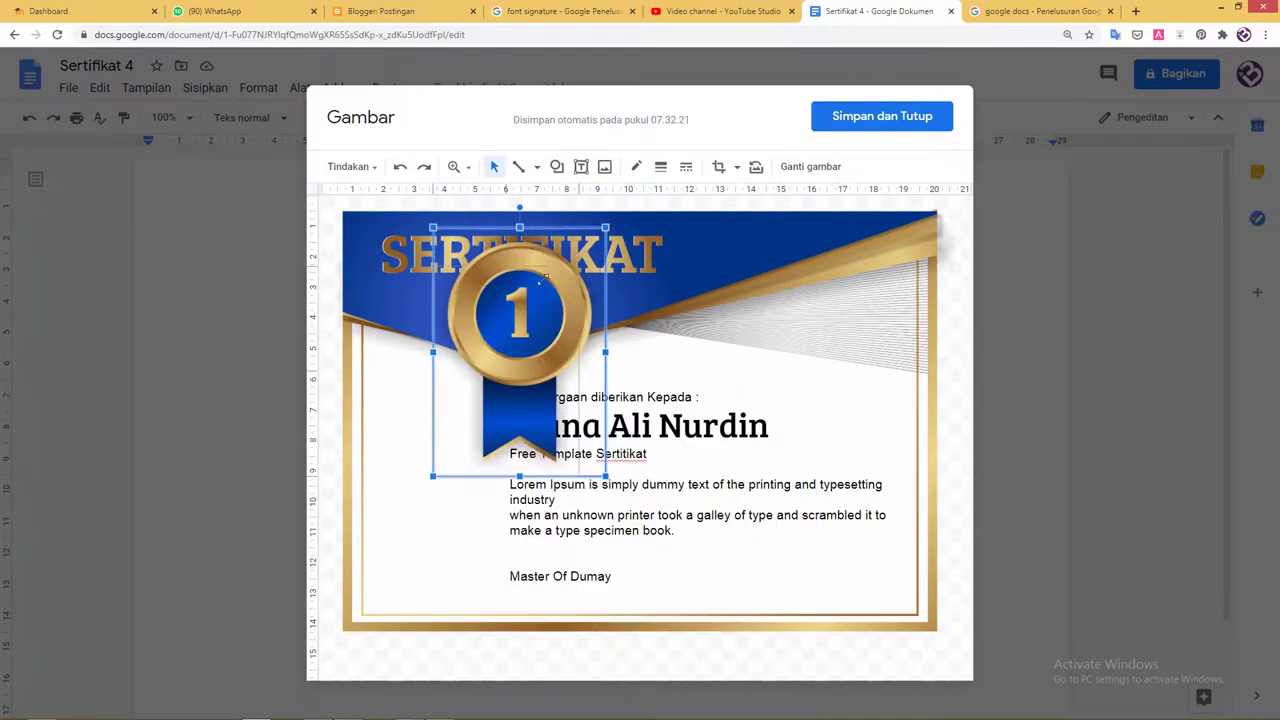
mouse_move(607, 227)
left_mouse_down()
mouse_move(557, 297)
mouse_move(511, 313)
mouse_move(541, 318)
left_mouse_up()
Shift the certificate text box right of the medal and narrow it so the lines rewrap.
left_click(592, 386)
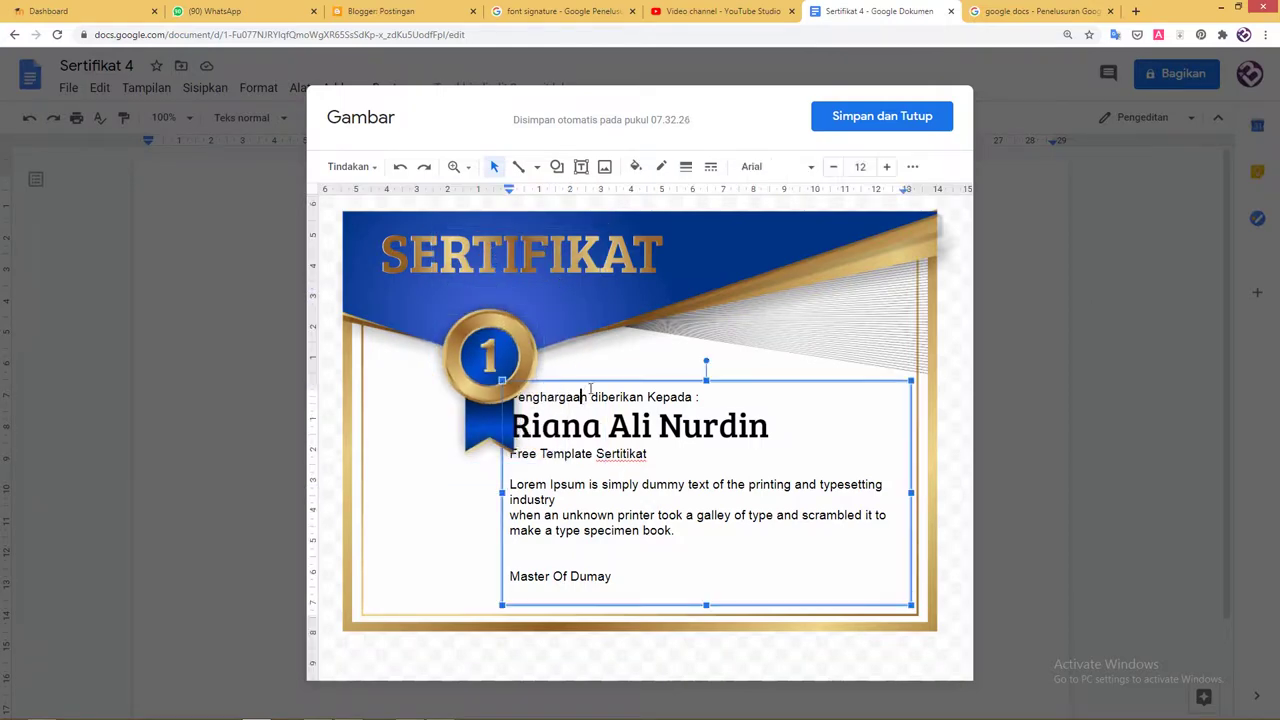
left_click_drag(595, 380, 619, 374)
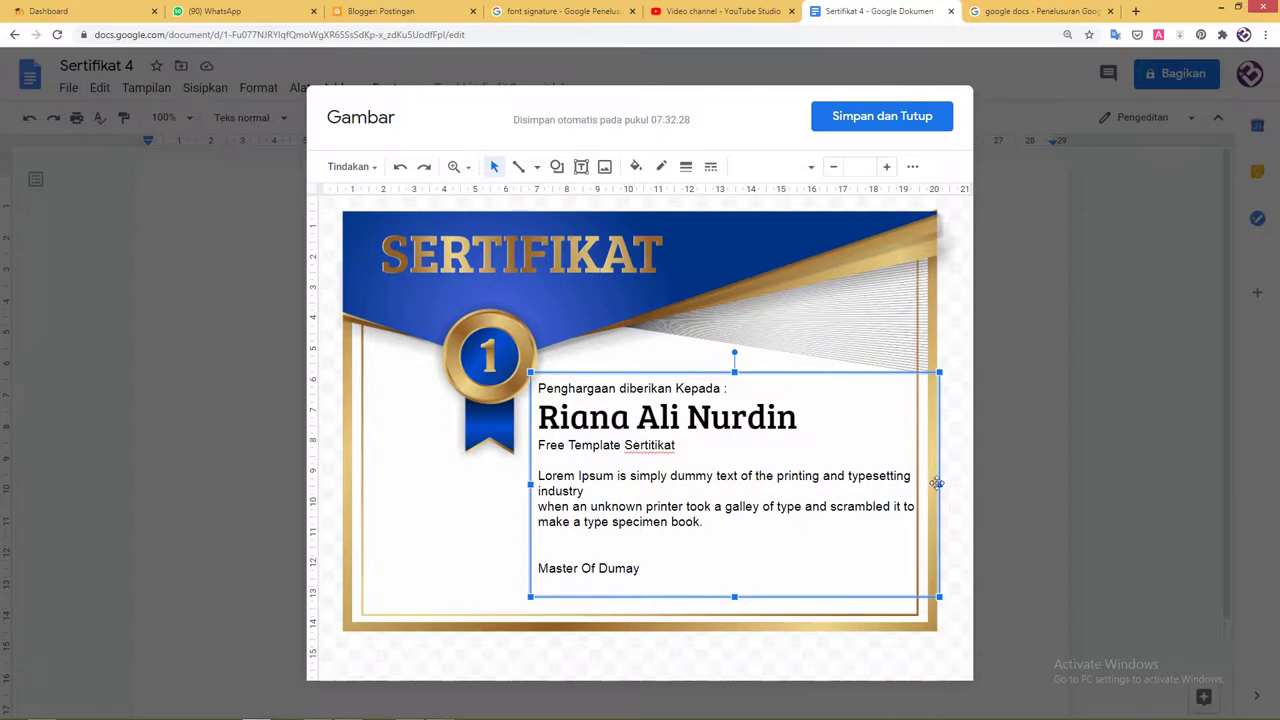
left_click_drag(935, 482, 916, 482)
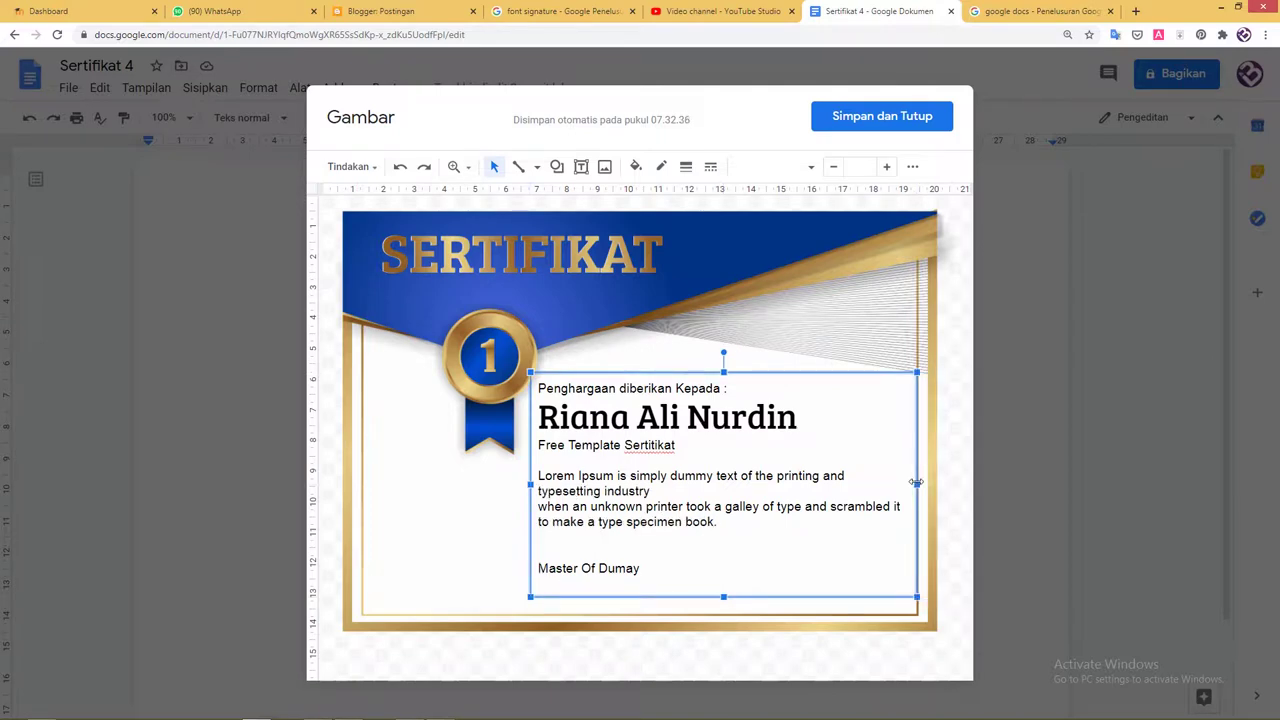
Widen the text box slightly and bold the 'Free Template Sertitikat' subtitle line.
left_click_drag(918, 484, 931, 484)
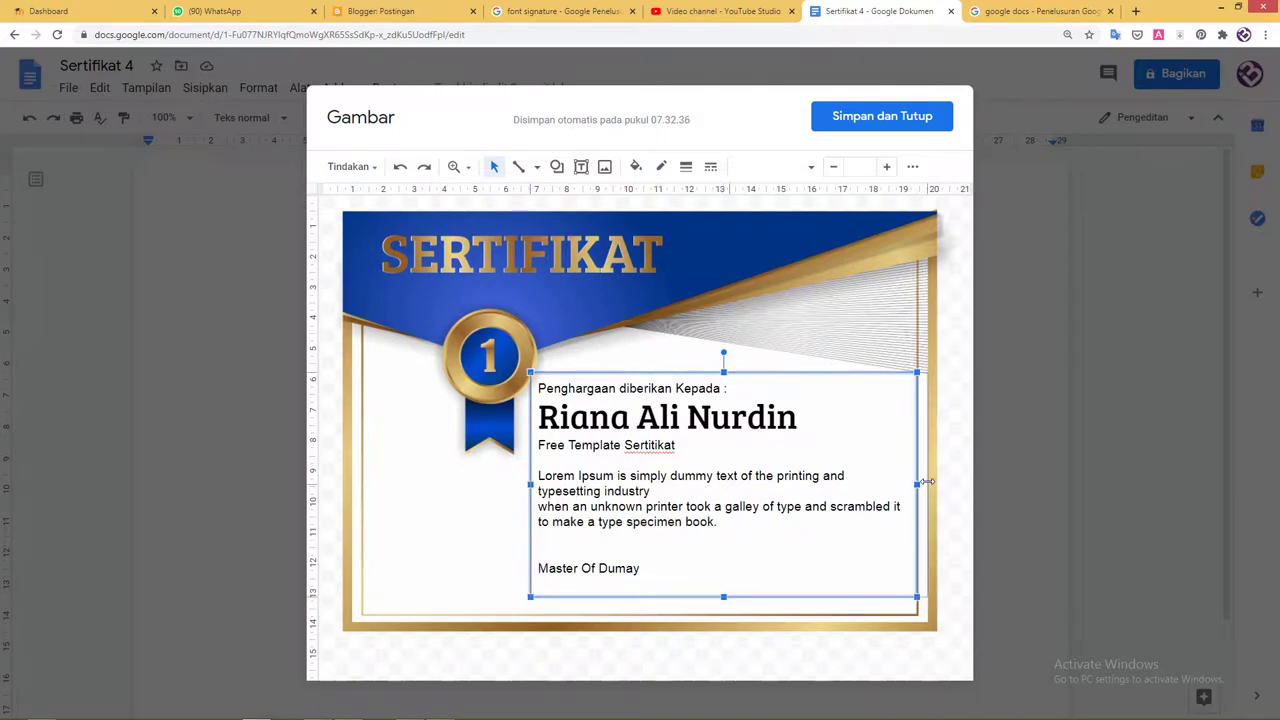
left_click(686, 420)
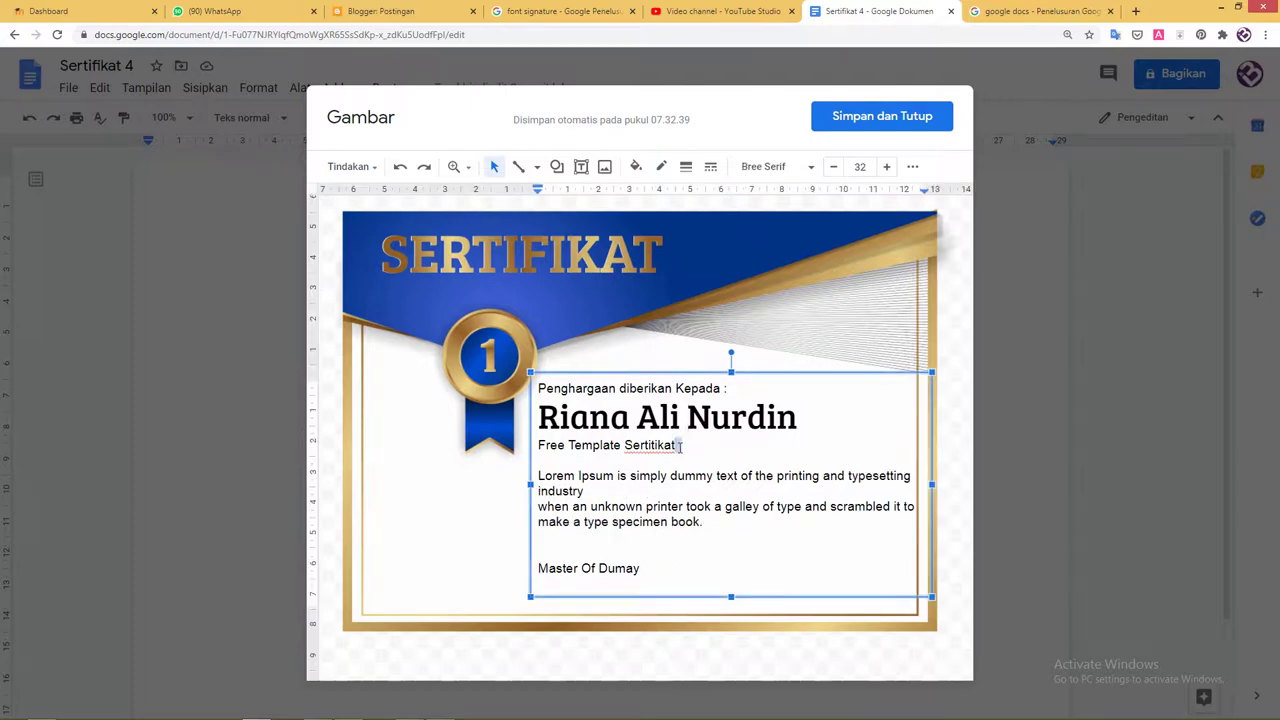
left_click_drag(692, 447, 483, 430)
left_click(690, 454)
left_click_drag(680, 446, 530, 446)
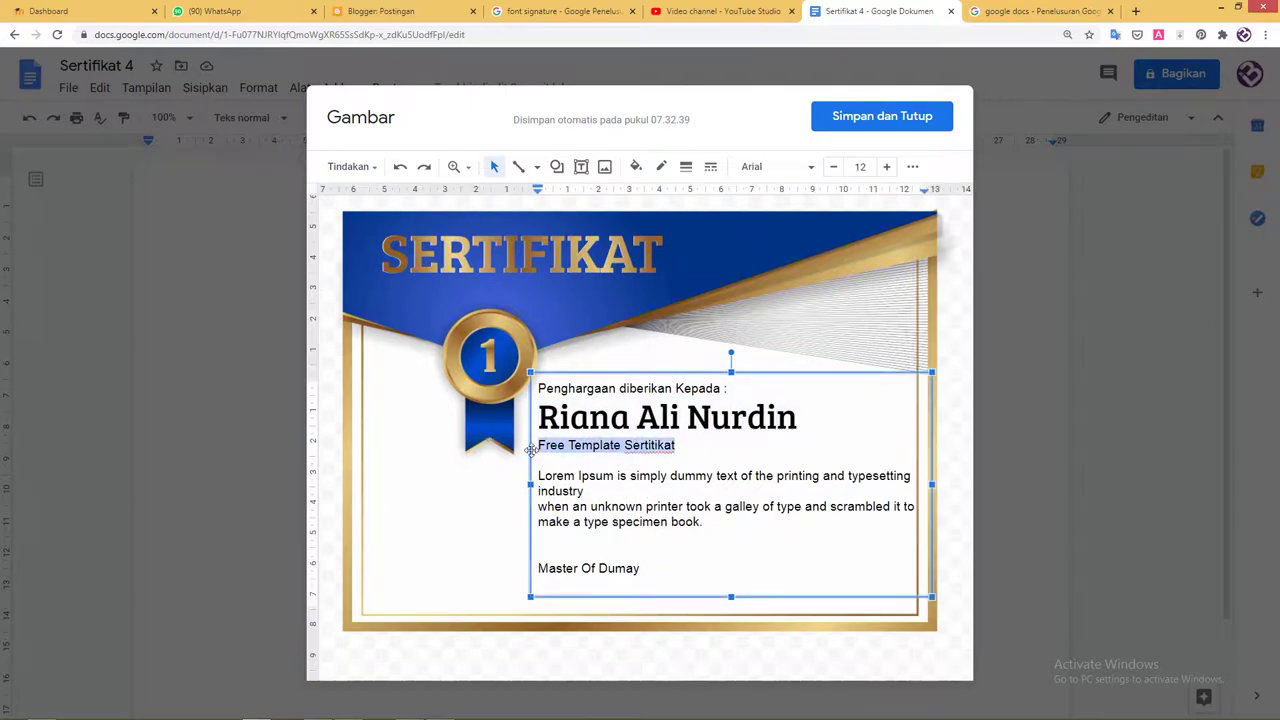
key("ctrl+b")
Keep the recipient's name in Bree Serif 32 and underline it.
left_click_drag(833, 417, 528, 412)
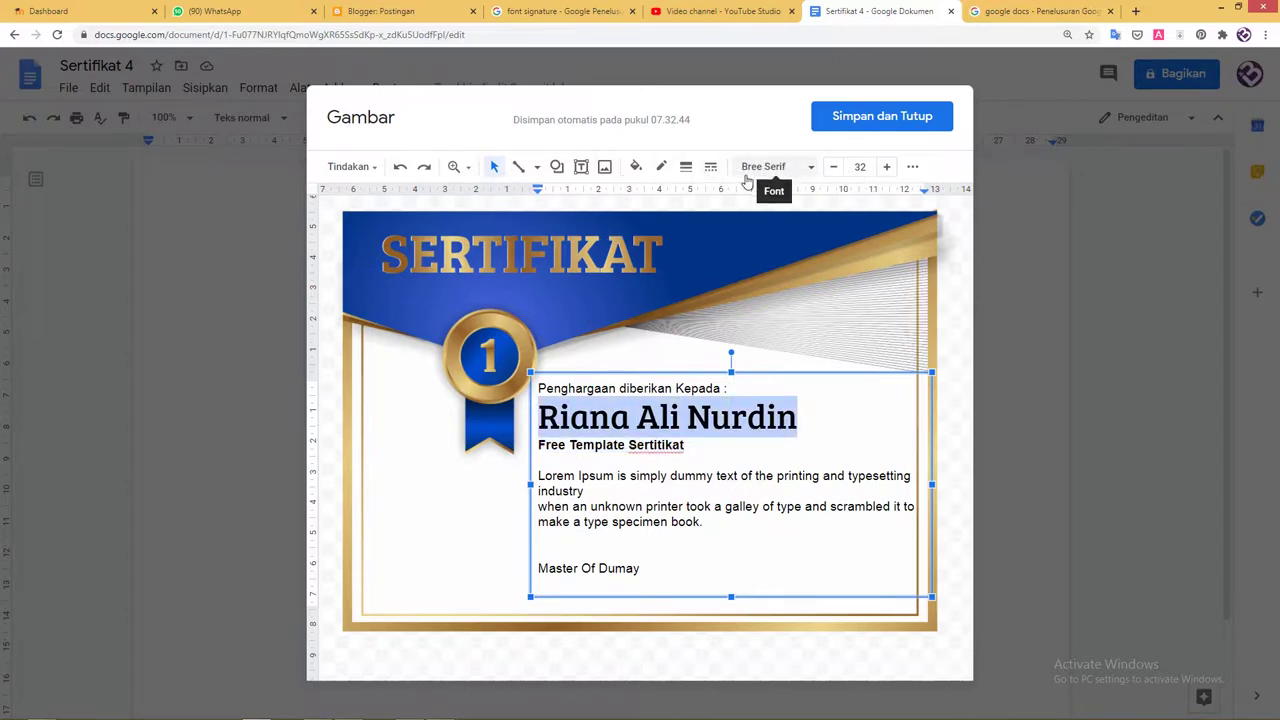
left_click(796, 168)
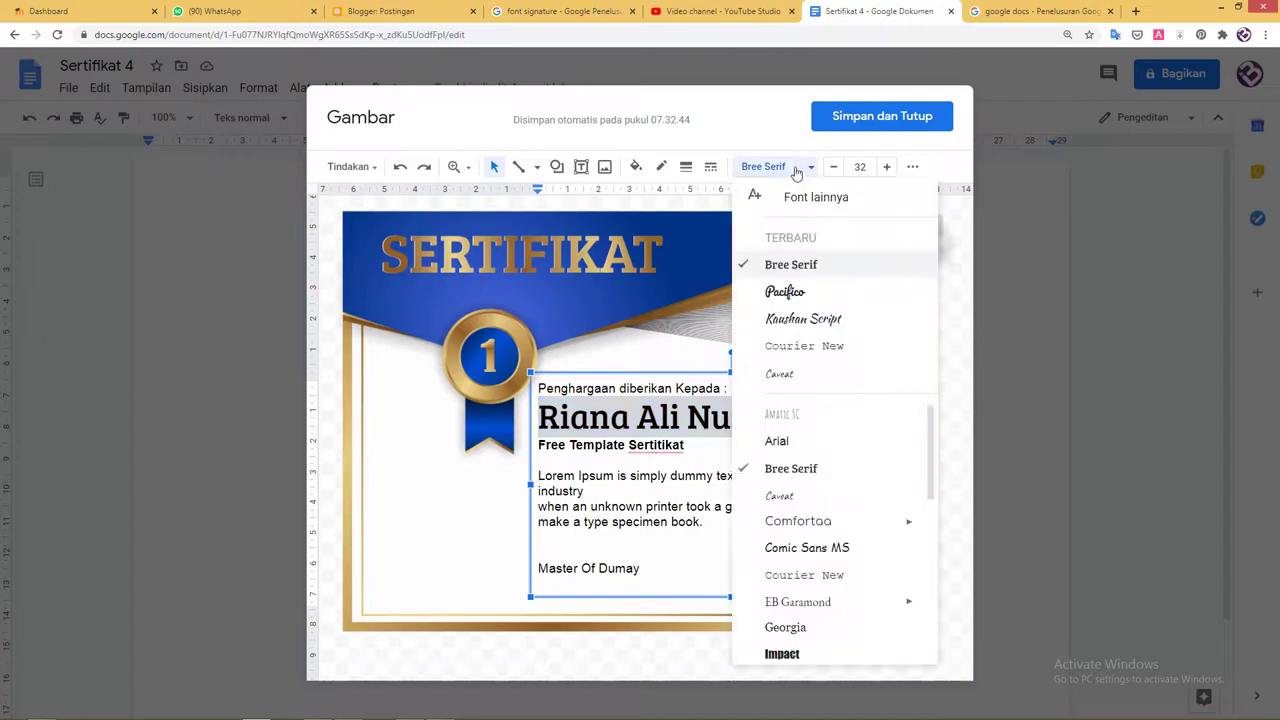
left_click(813, 169)
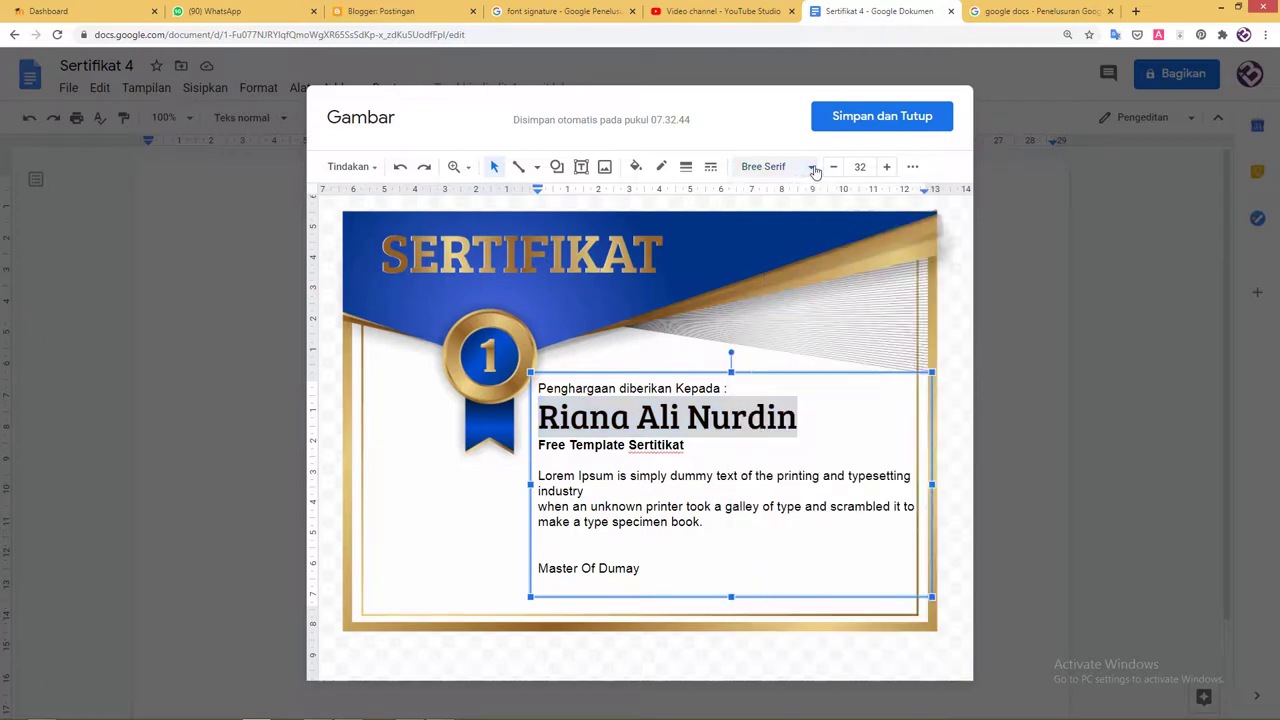
left_click(912, 167)
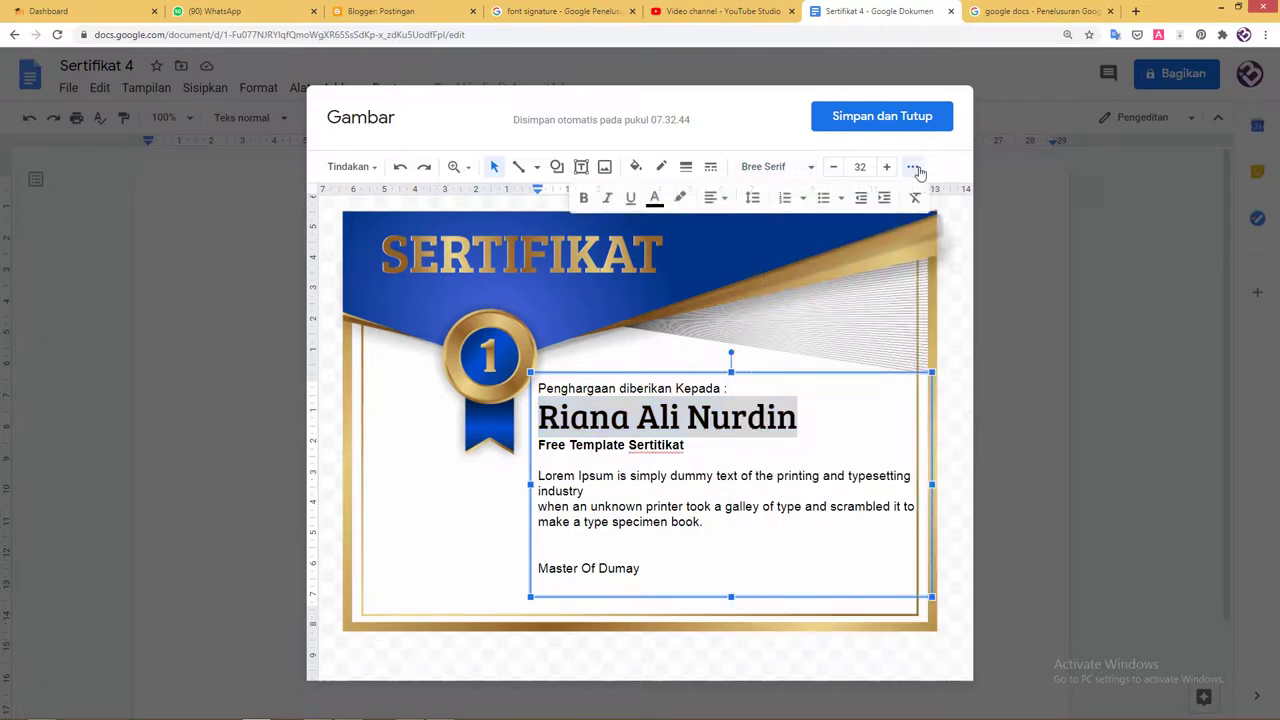
left_click(631, 201)
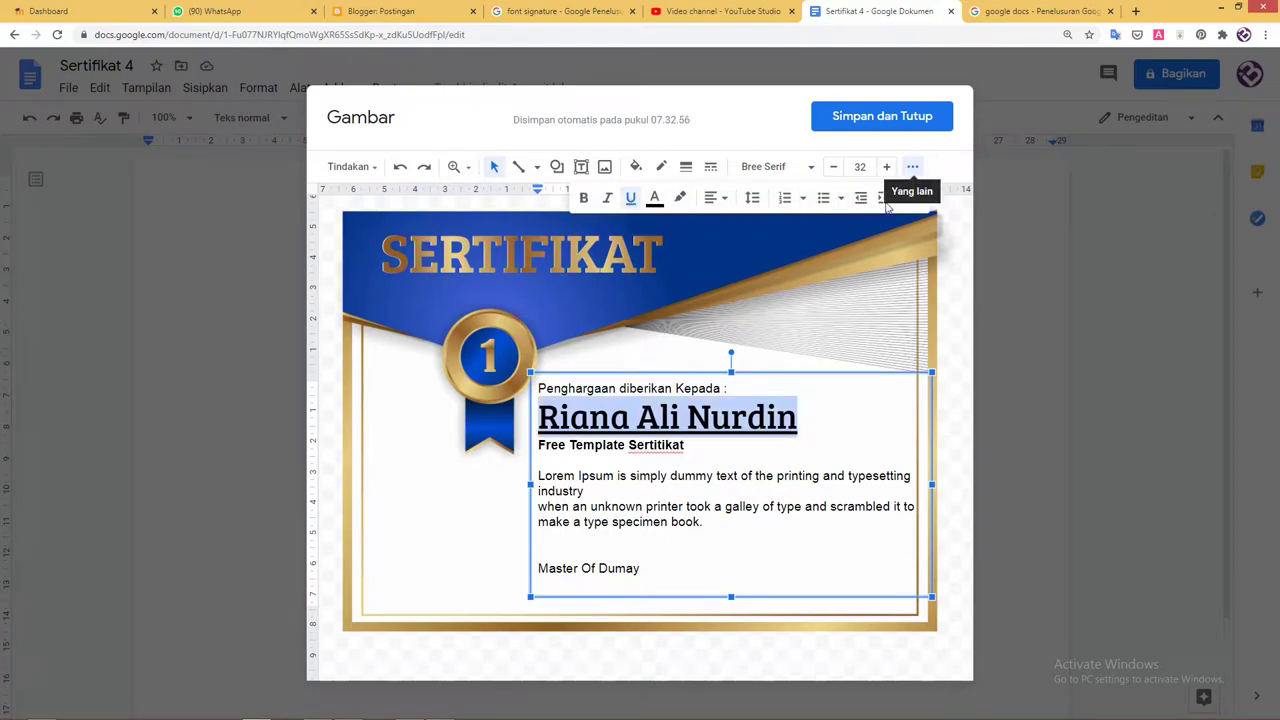
key("ctrl+plus")
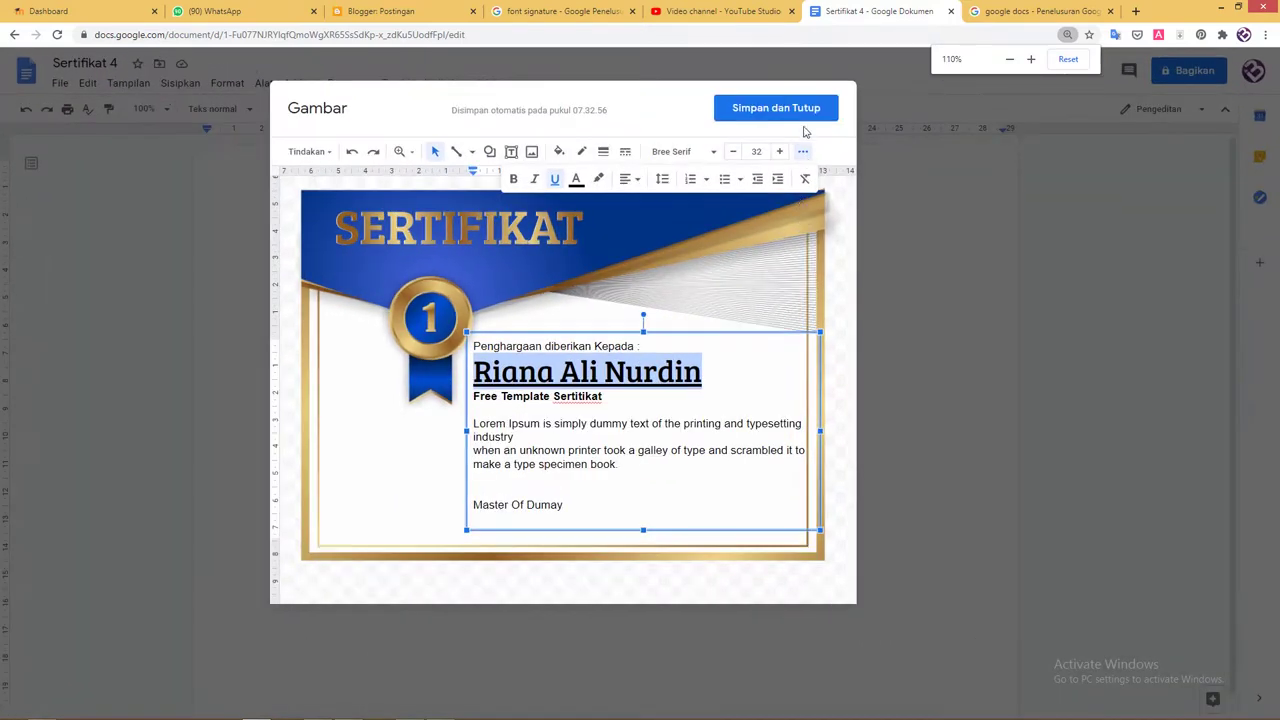
Save the certificate drawing into the page and enlarge it to span the landscape width.
left_click(800, 108)
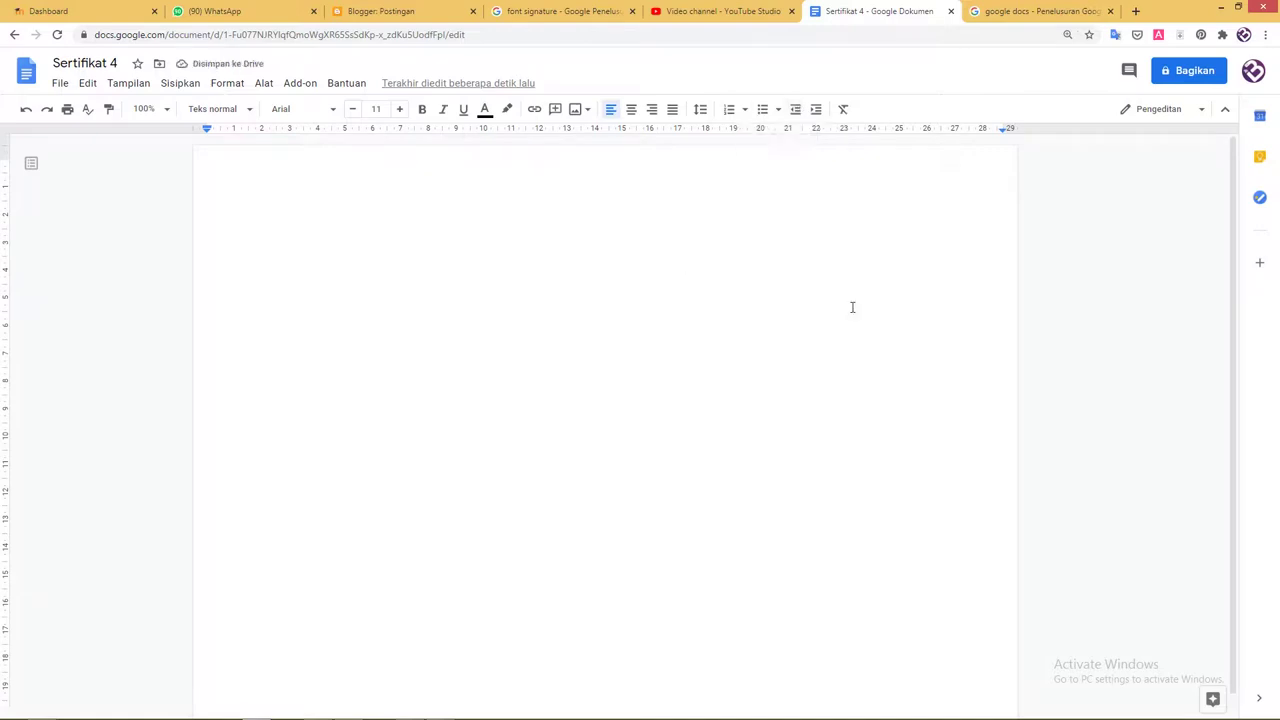
key("ctrl+minus")
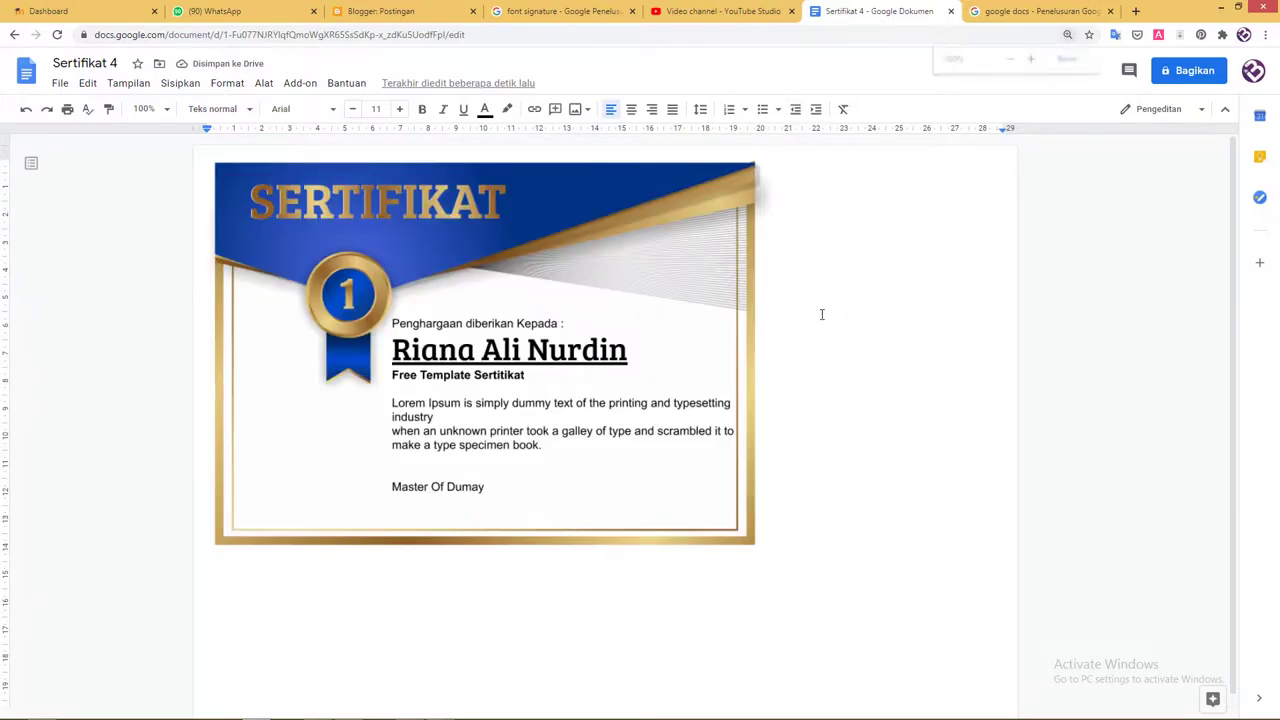
left_click(667, 300)
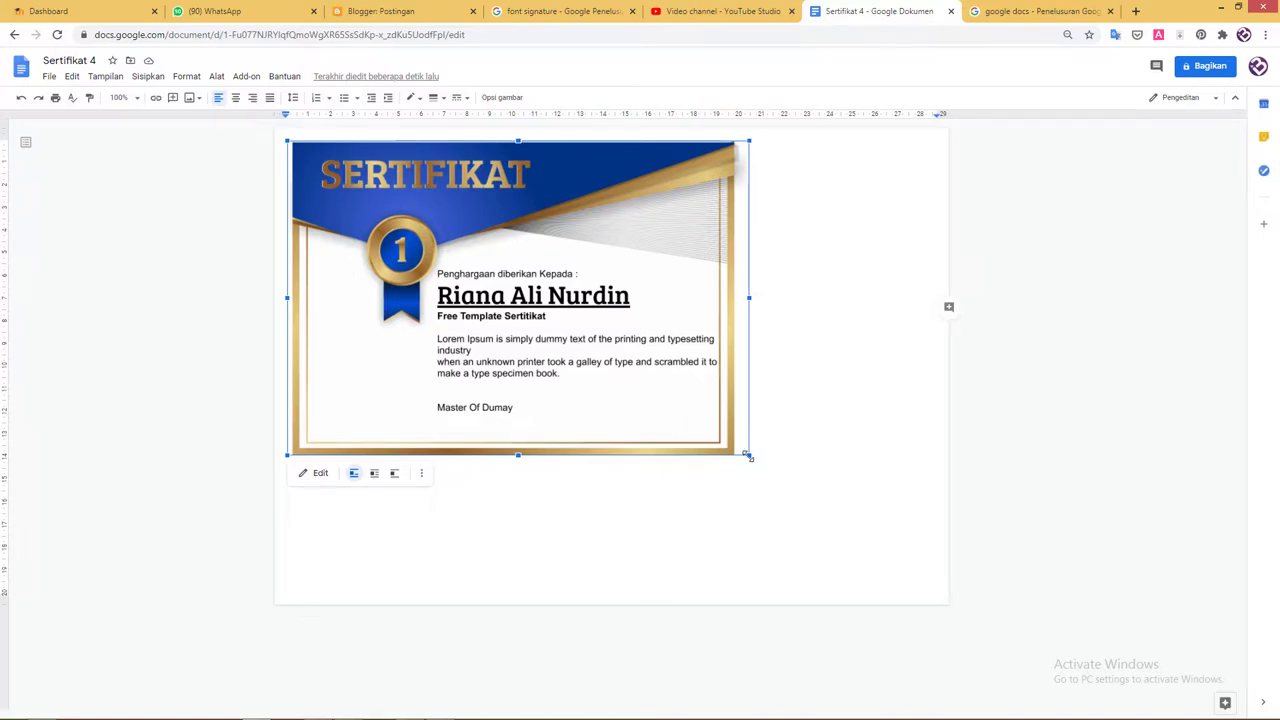
left_click_drag(749, 457, 878, 586)
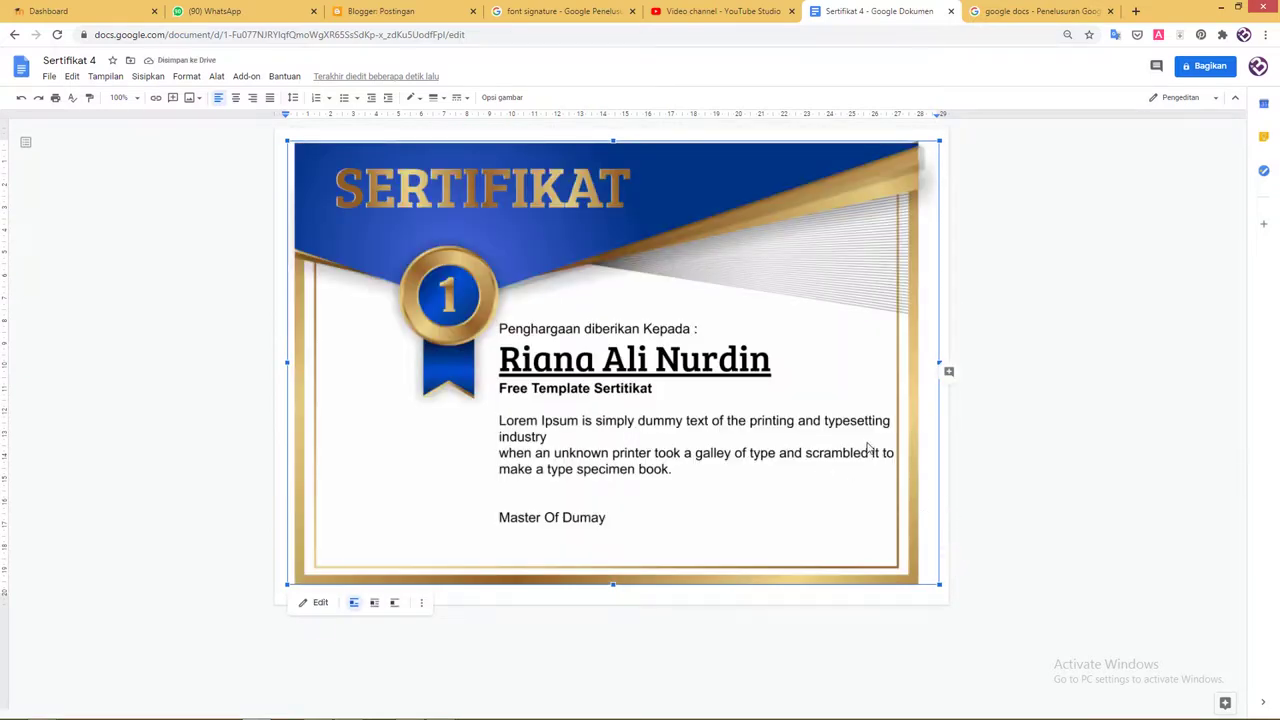
double_click(622, 247)
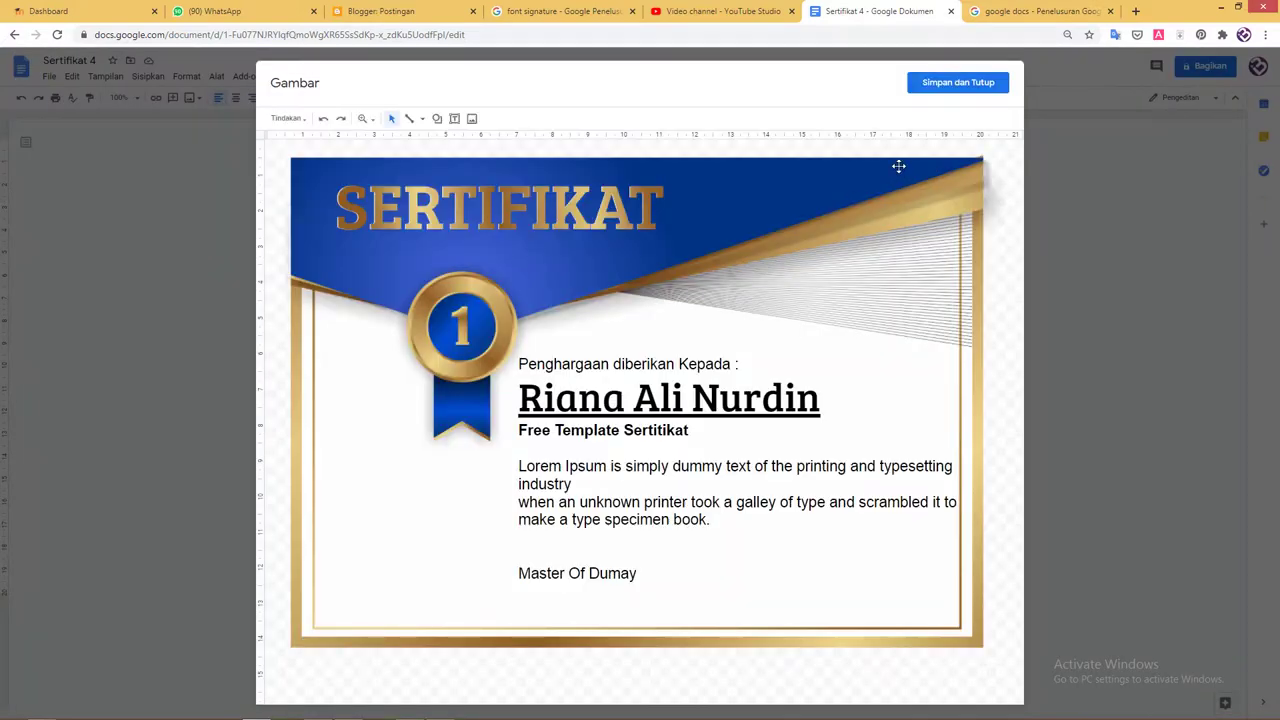
left_click(958, 84)
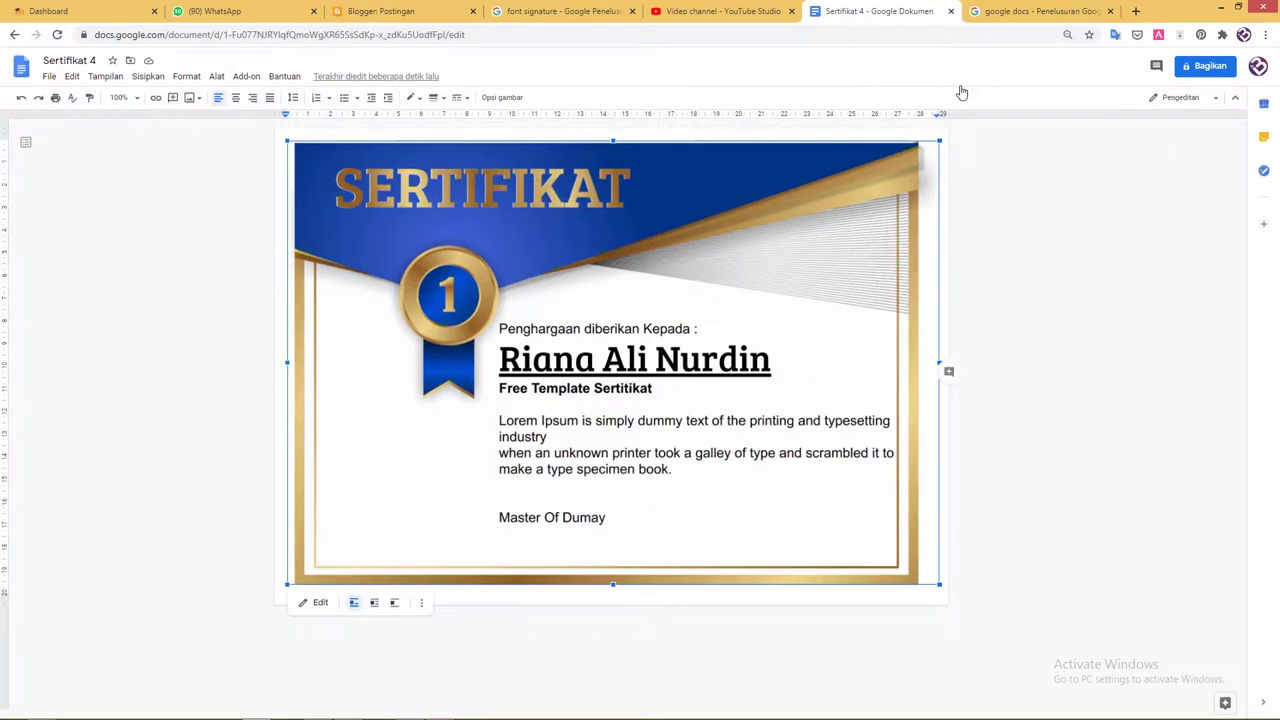
Show the certificate's Size & Rotation and Text Wrapping options, leaving the width scale at 100%.
left_click(1175, 101)
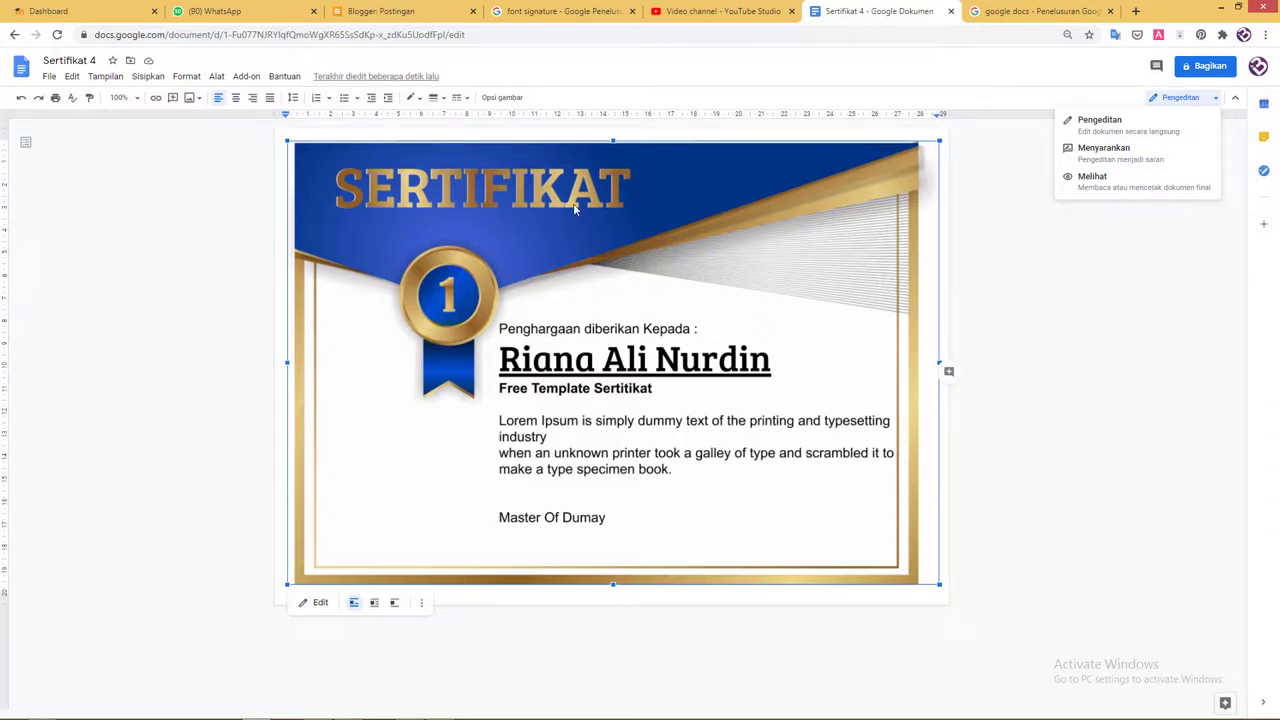
left_click(508, 100)
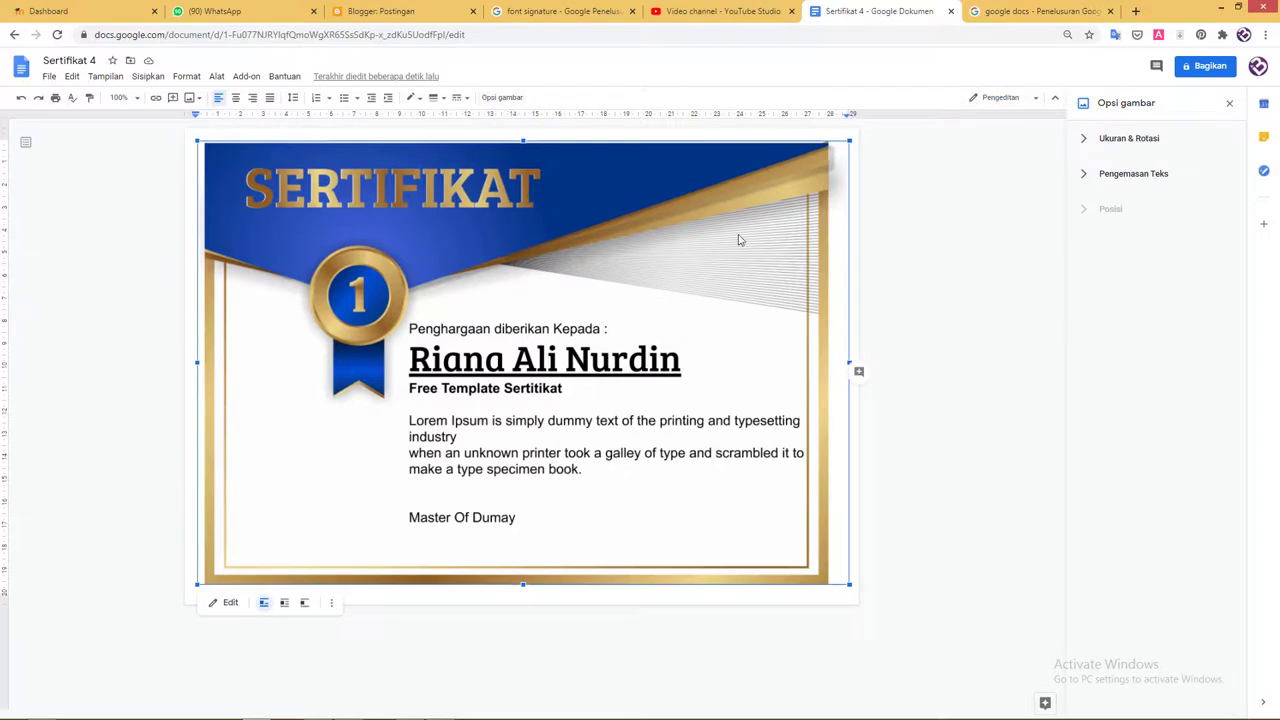
left_click(1110, 138)
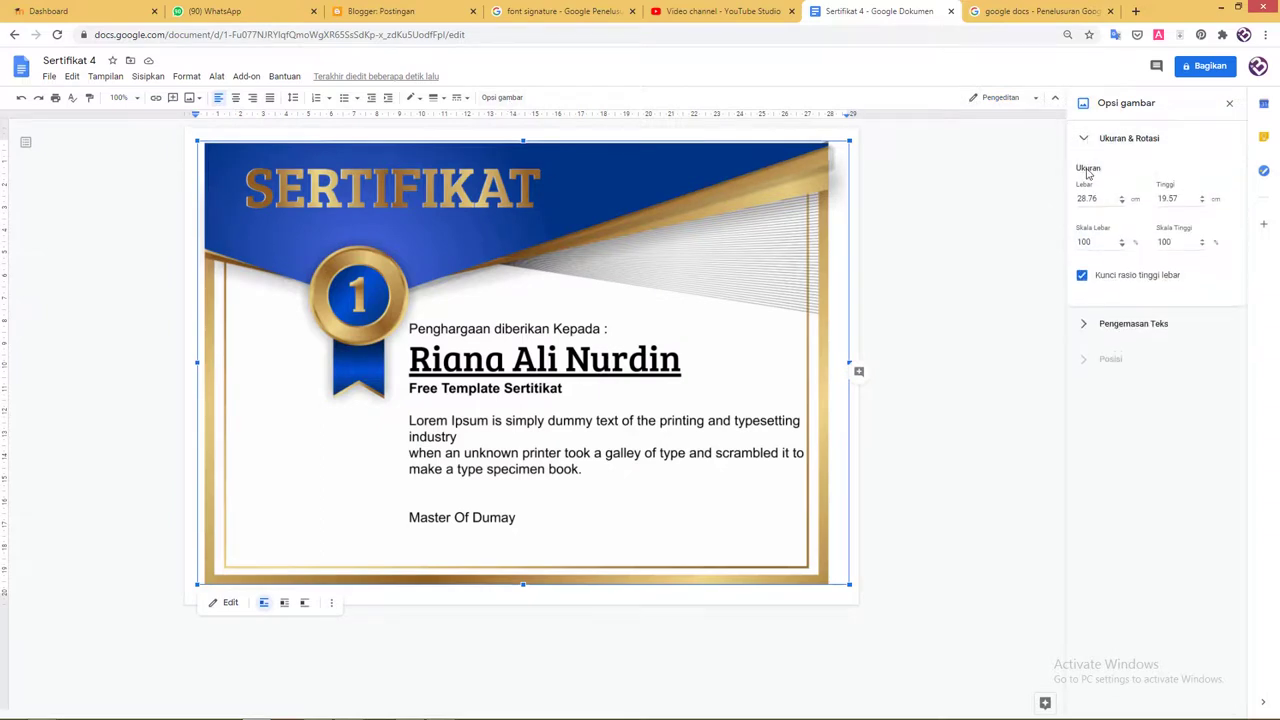
left_click(1085, 324)
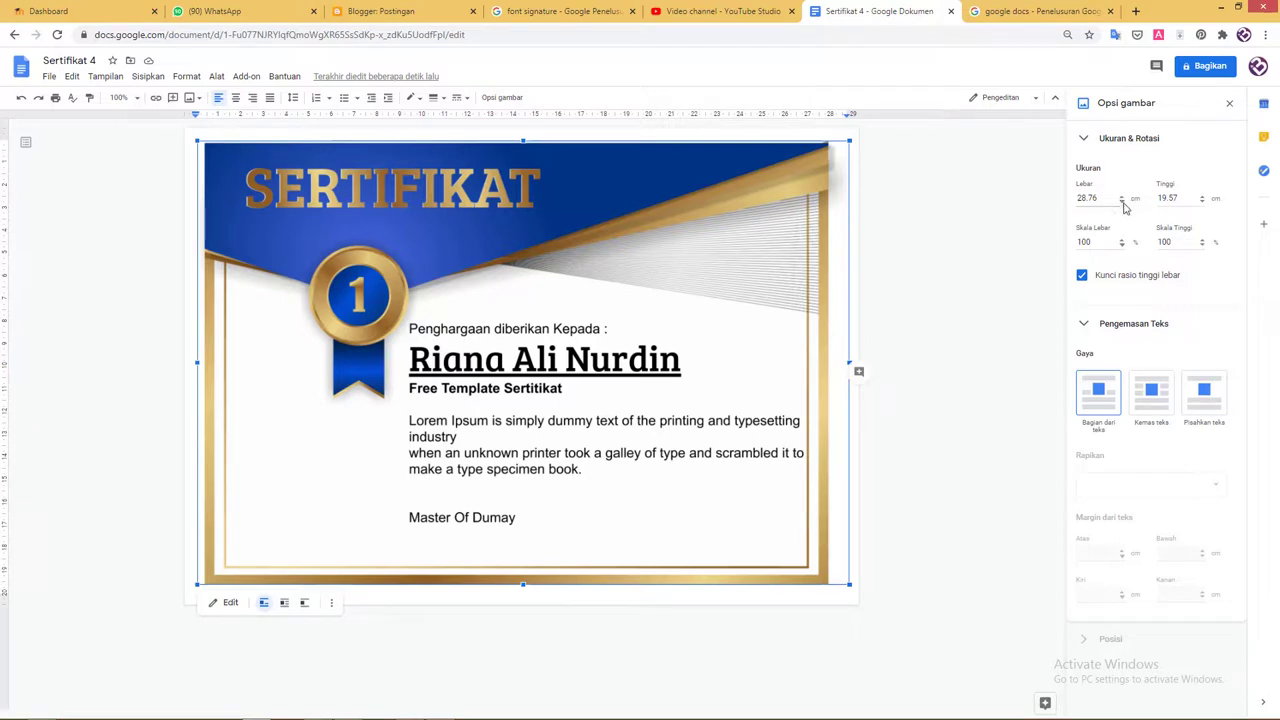
left_click(1122, 246)
left_click(1122, 246)
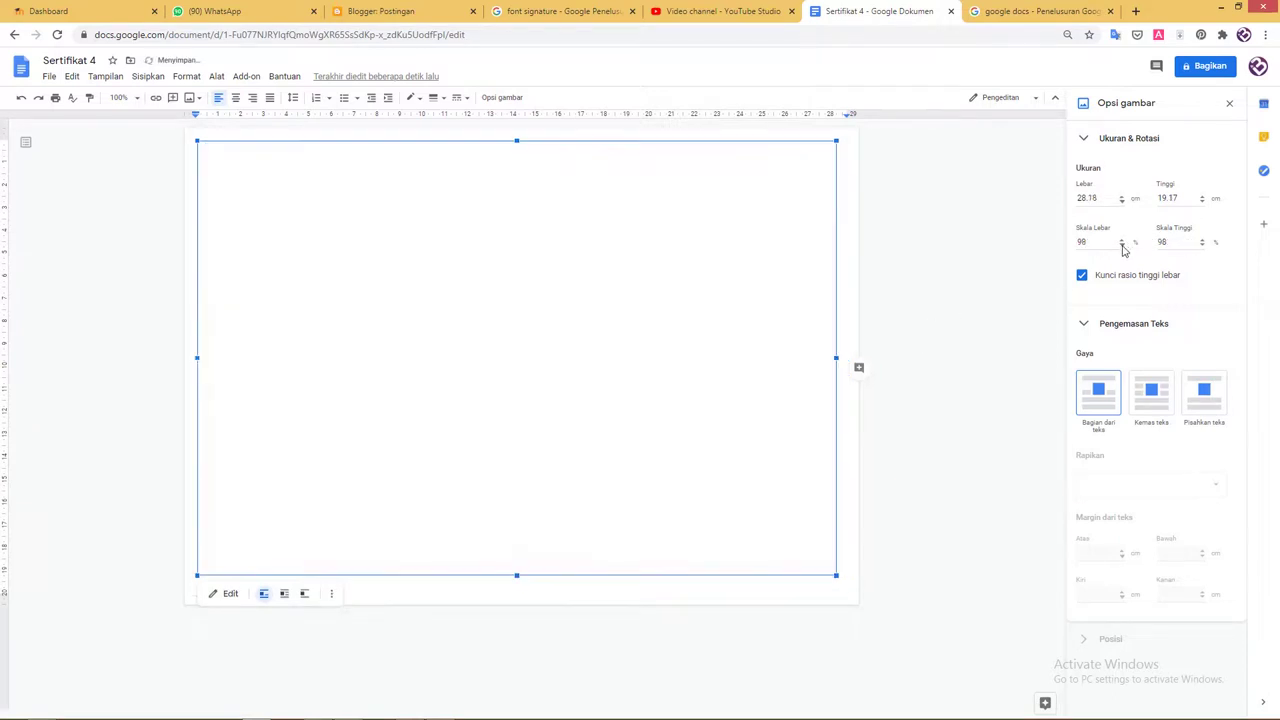
left_click(1122, 244)
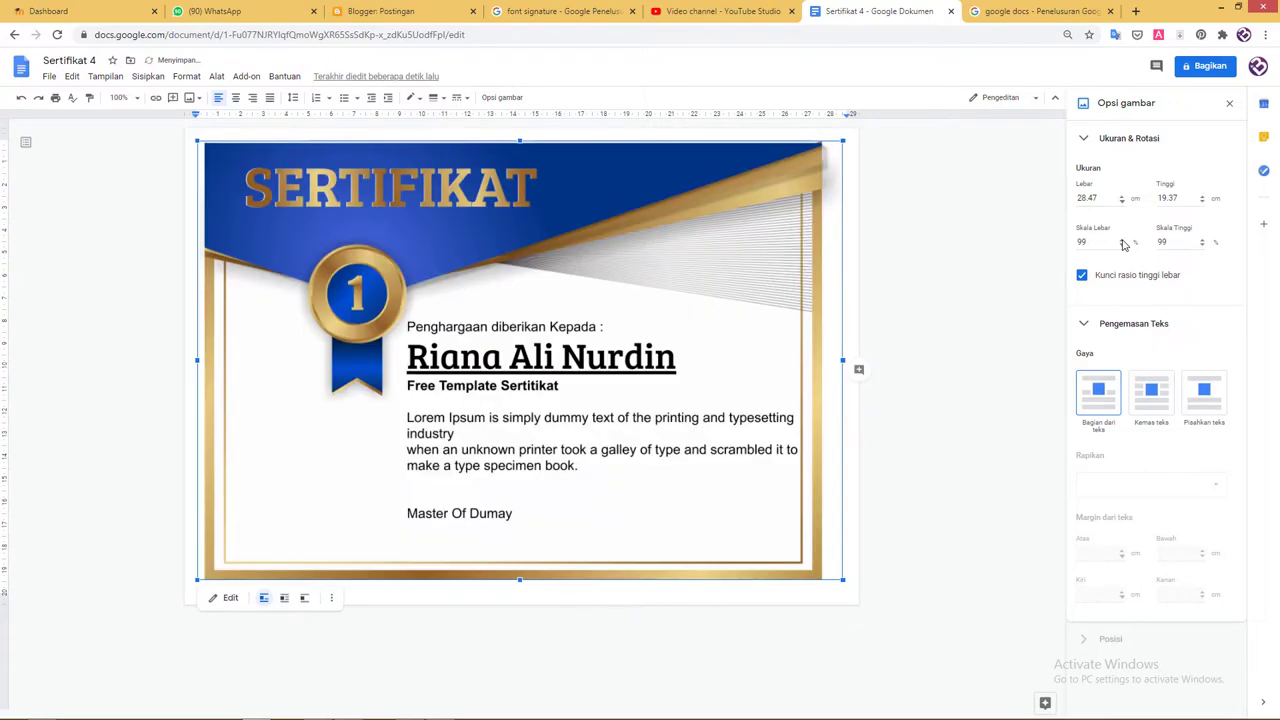
left_click(1122, 244)
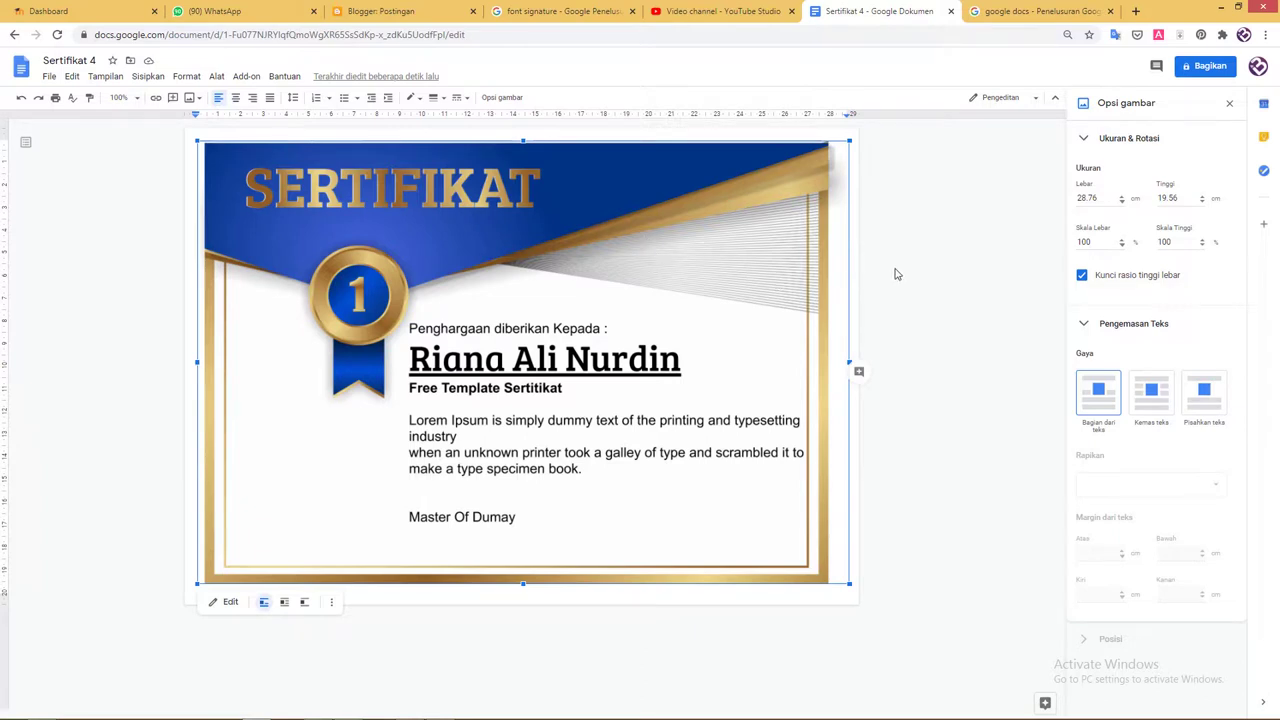
Download the document as Sertifikat 4.pdf through IDM and open the PDF to check it.
left_click(50, 77)
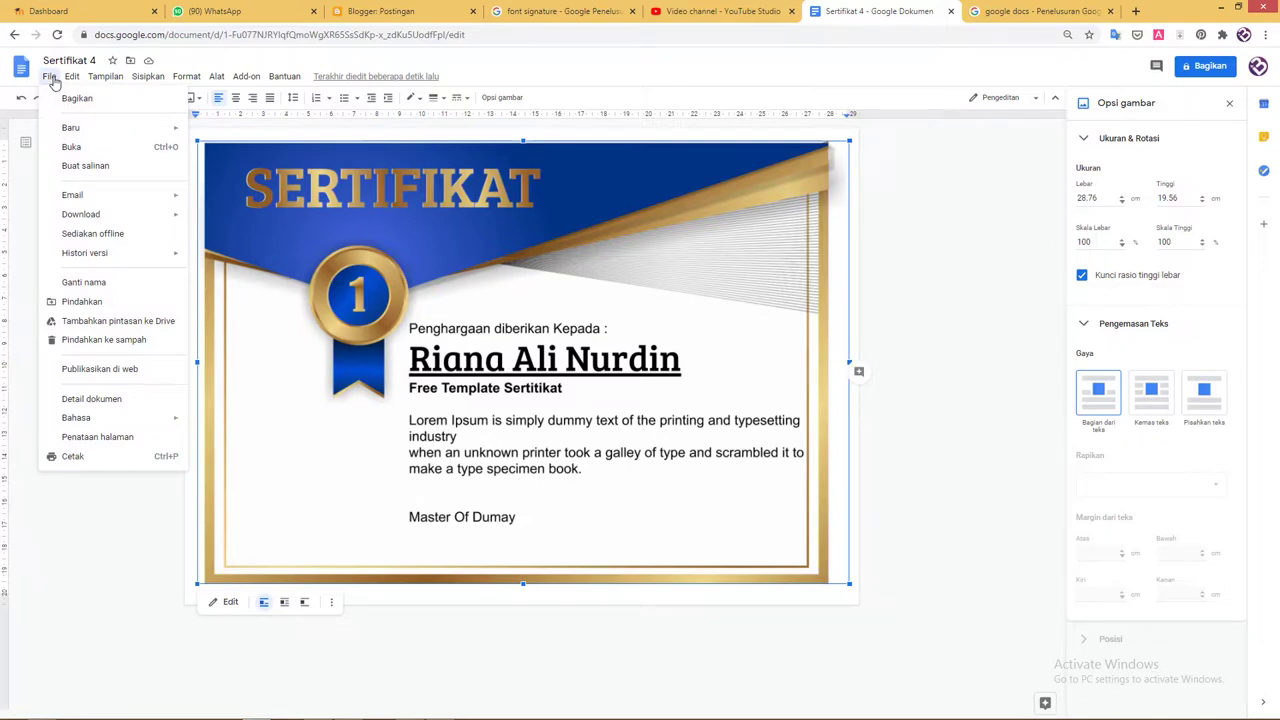
mouse_move(70, 214)
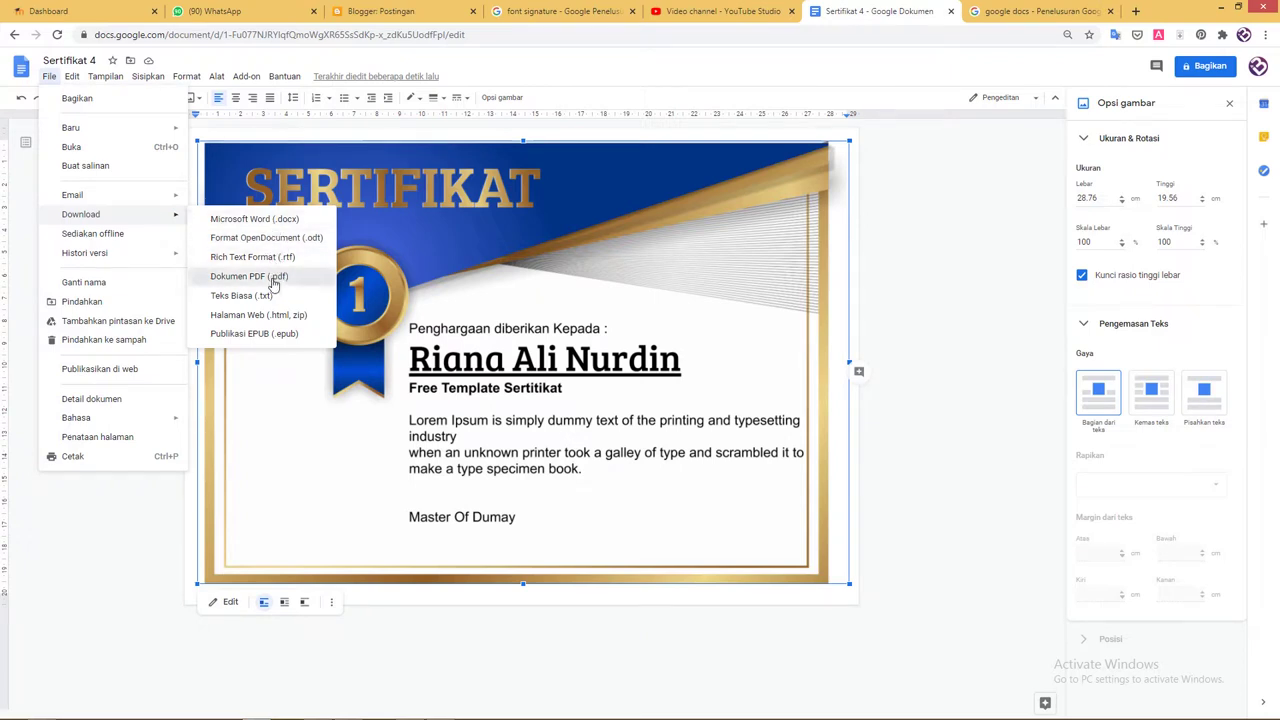
left_click(272, 276)
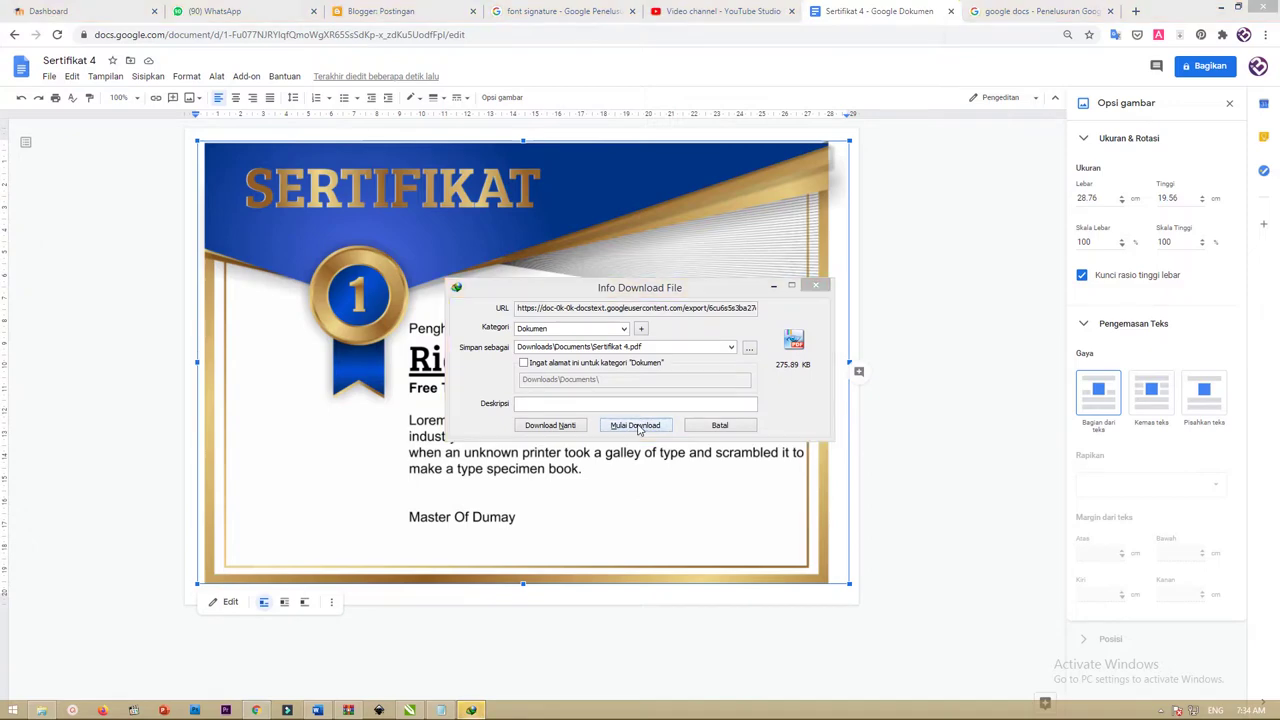
left_click(637, 425)
left_click(665, 397)
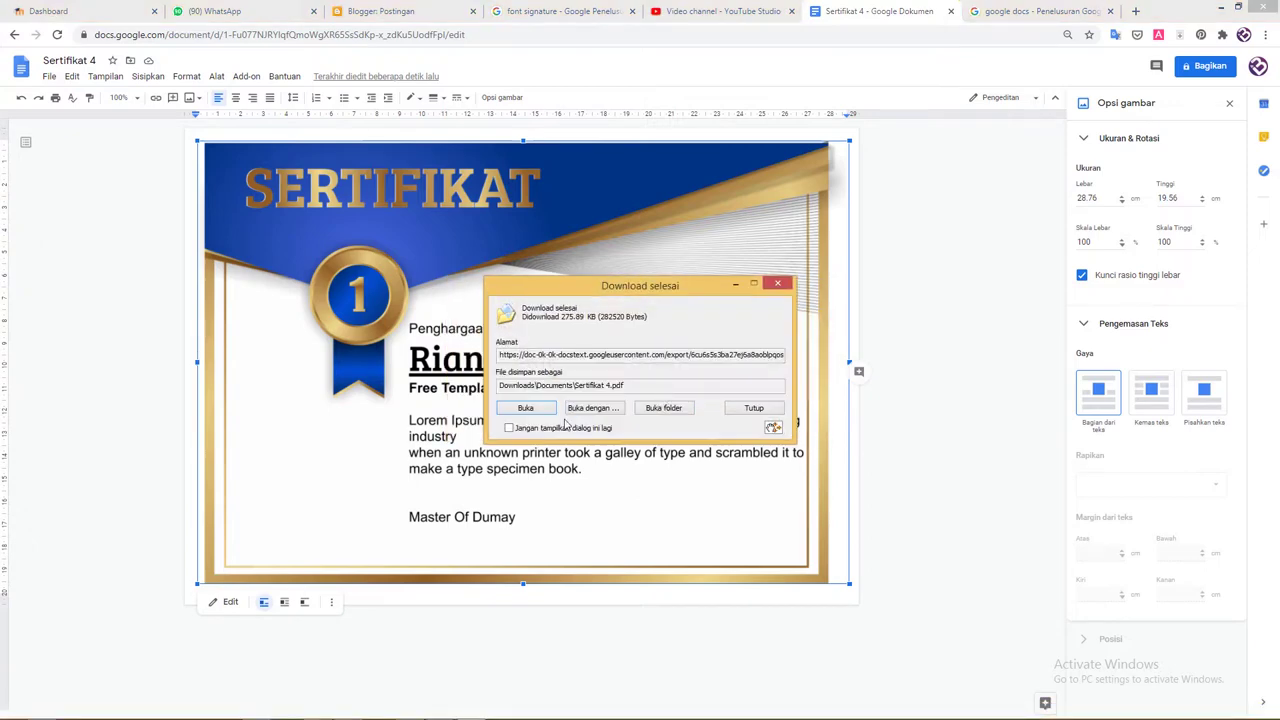
left_click(548, 410)
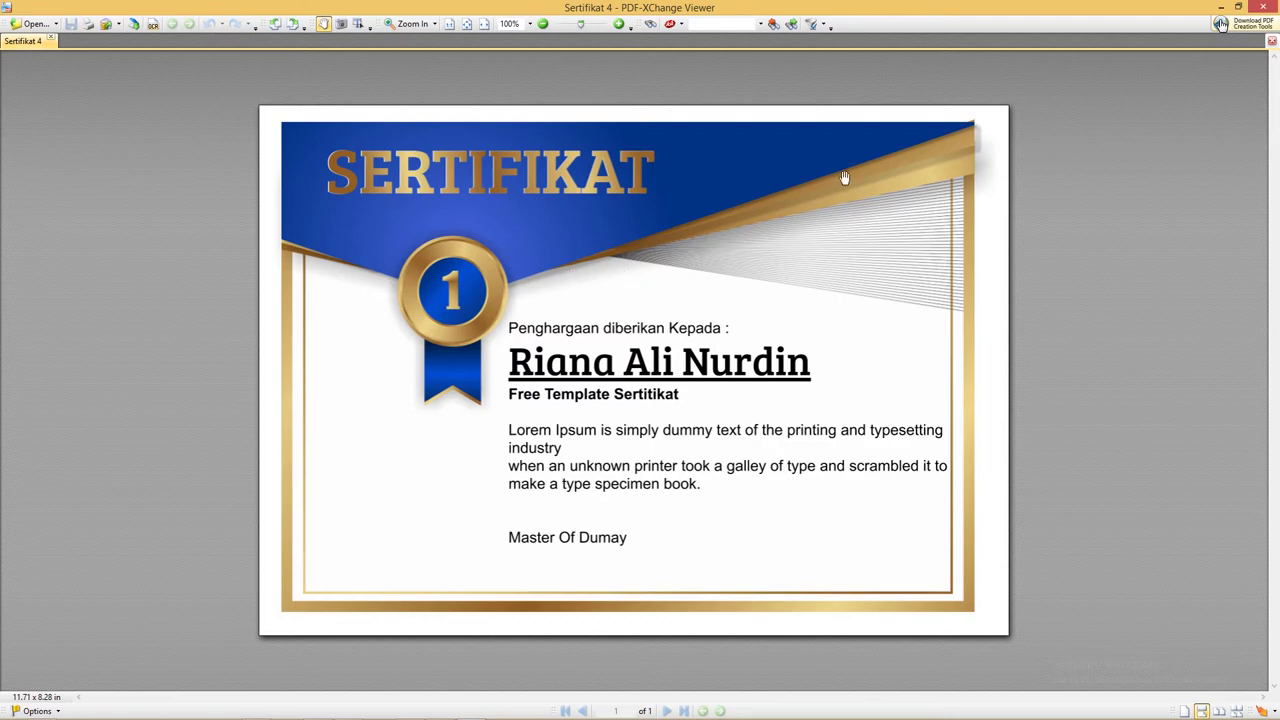
Close the PDF viewer and download the document as Microsoft Word (.docx) Sertifikat 4.docx.
left_click(1263, 7)
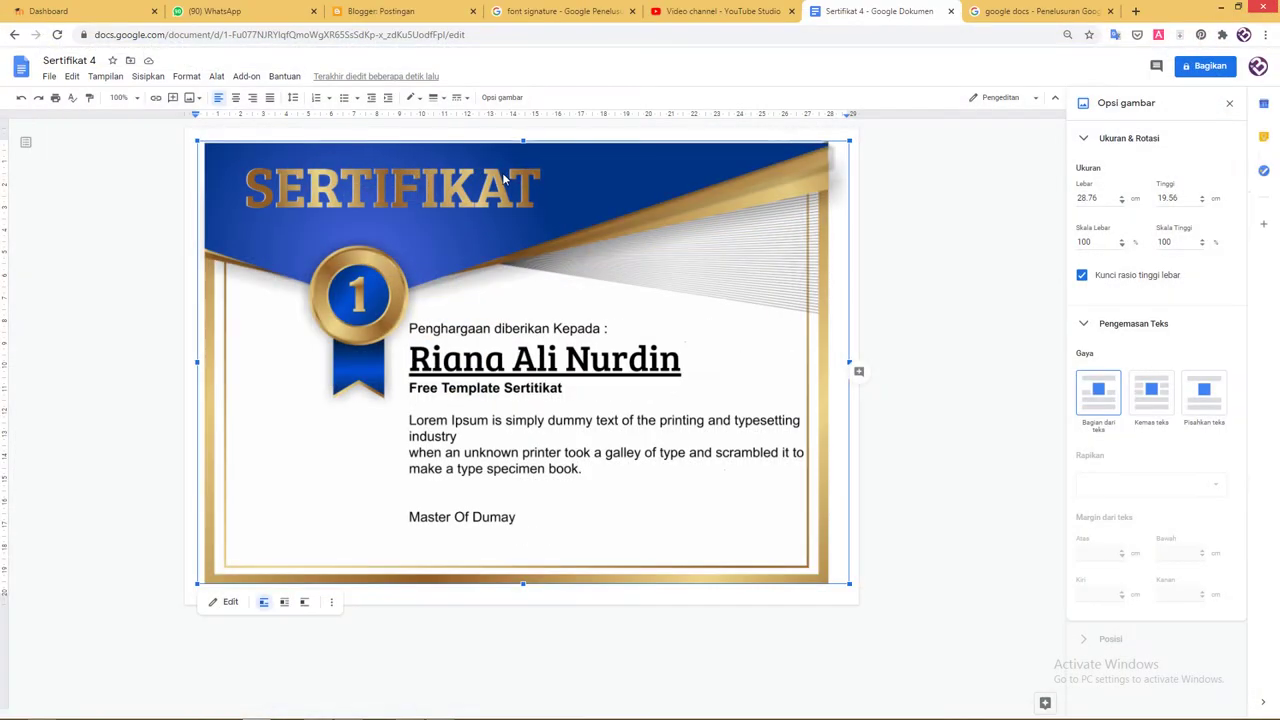
left_click(48, 76)
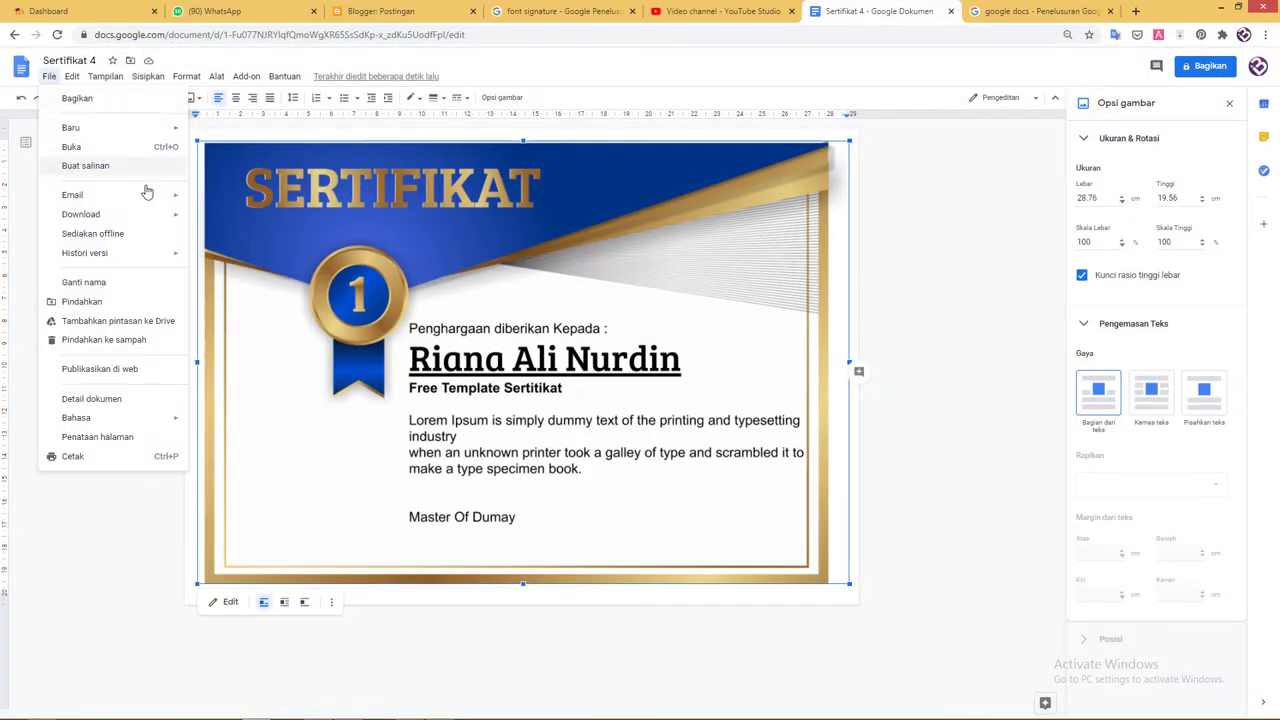
mouse_move(155, 218)
left_click(257, 221)
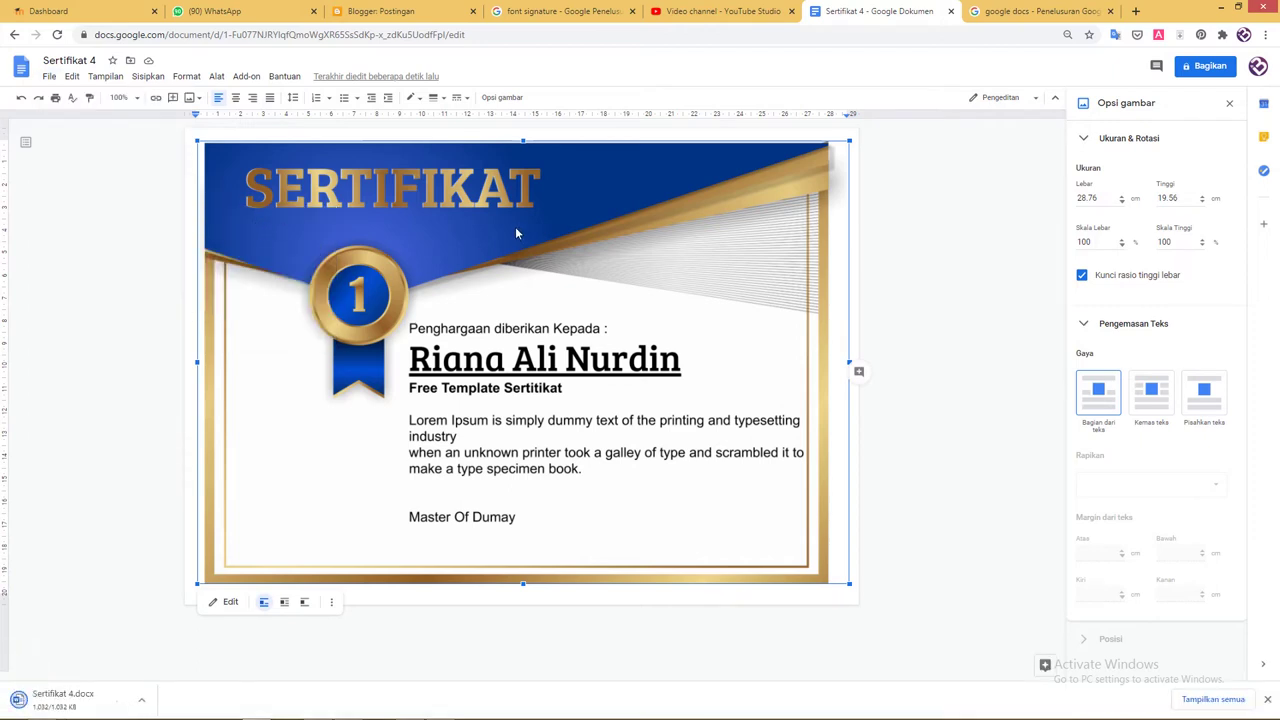
left_click(141, 700)
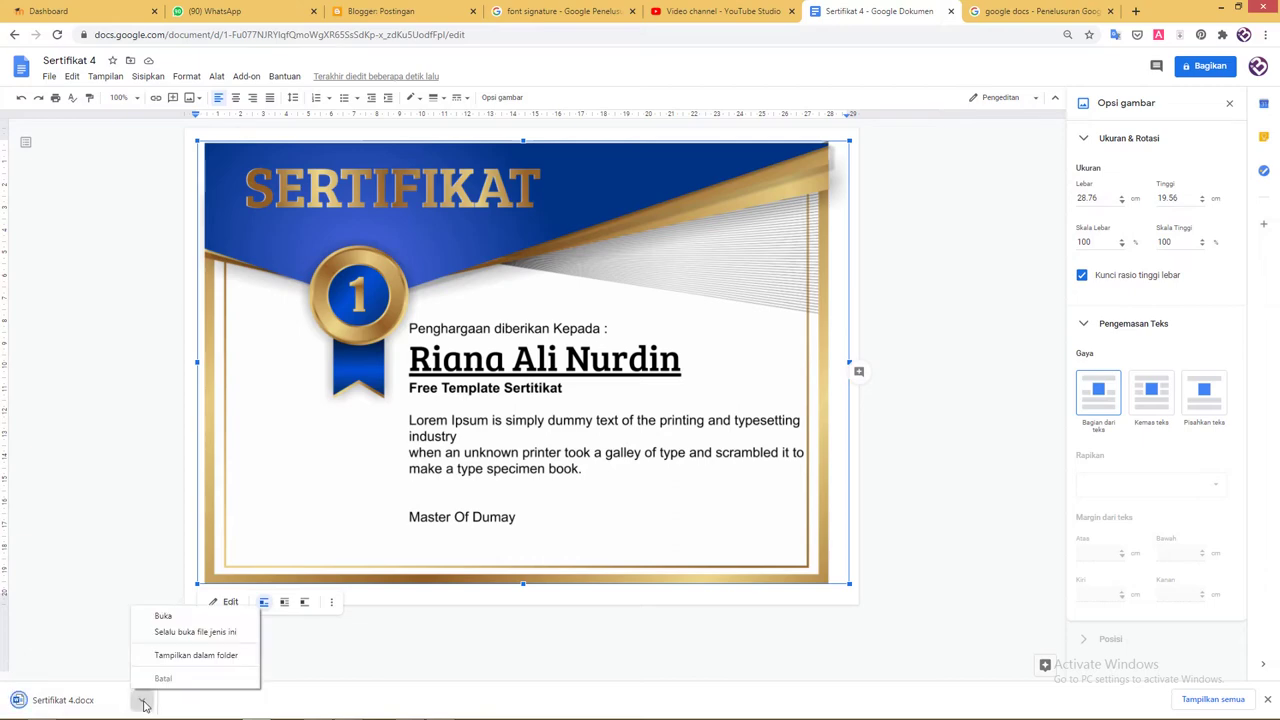
Open the Downloads folder containing Sertifikat 4.docx via Tampilkan dalam folder.
left_click(163, 657)
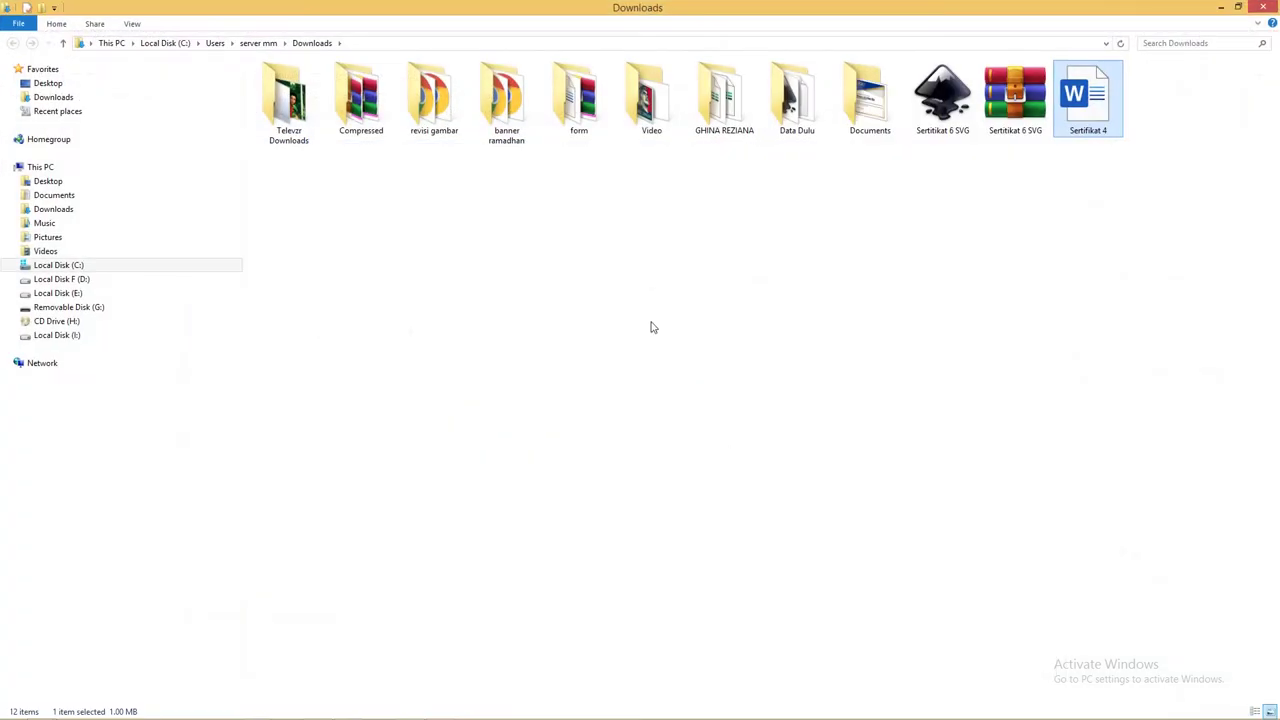